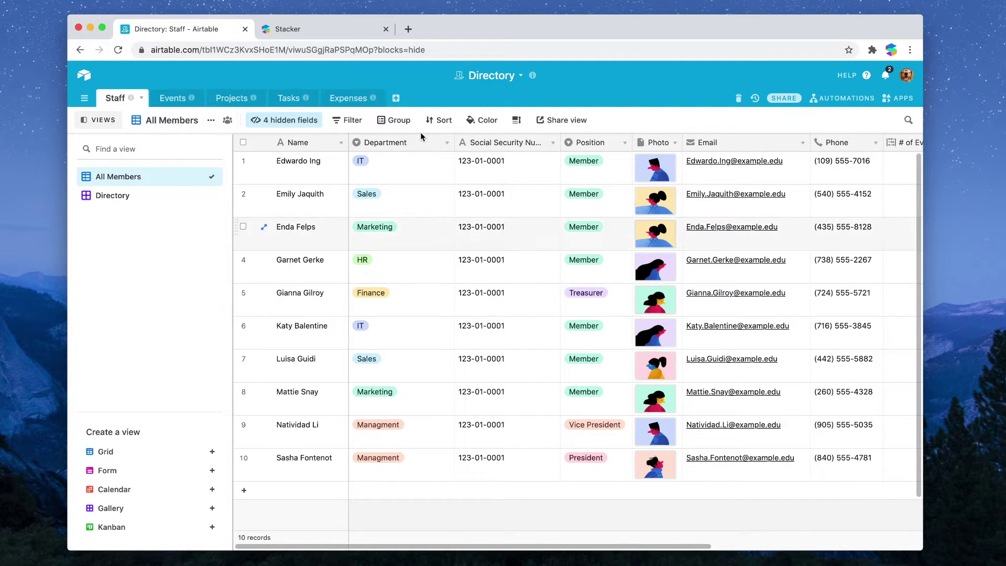
- Switch to the Stacker setup and choose Staff as the user table with Email as the email address column
{"action": "left_click", "coordinate": [307, 29]}
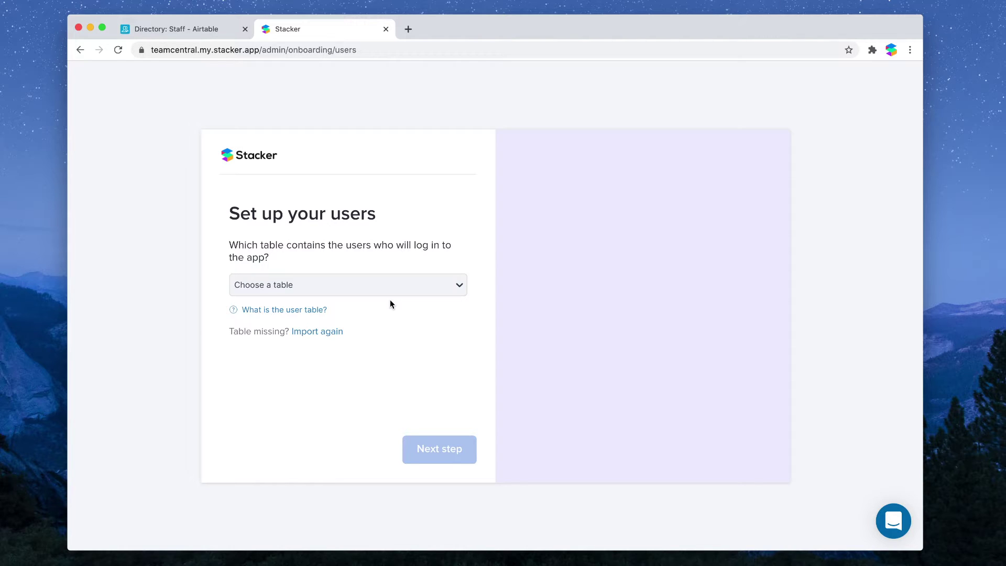
{"action": "left_click", "coordinate": [418, 292]}
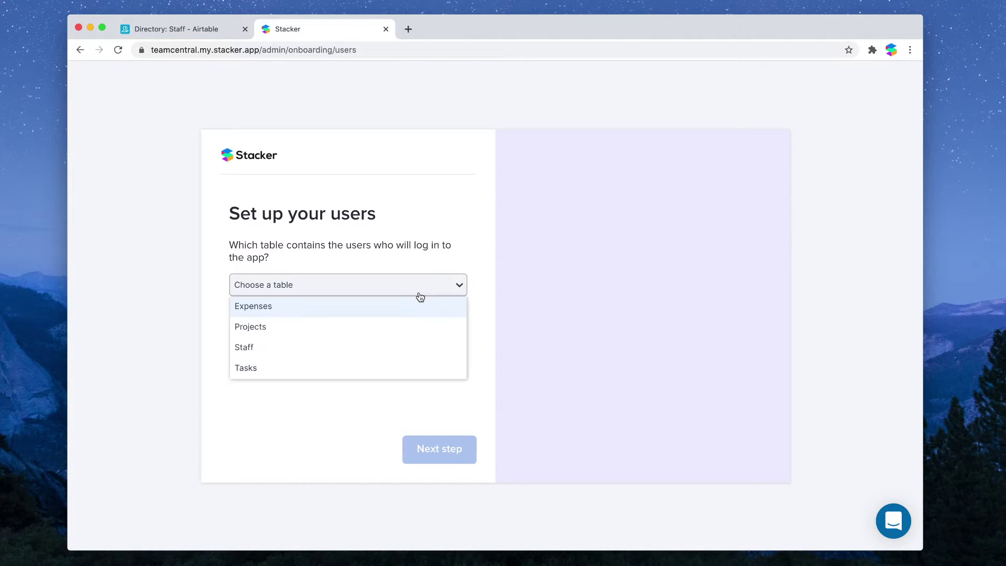
{"action": "left_click", "coordinate": [361, 348]}
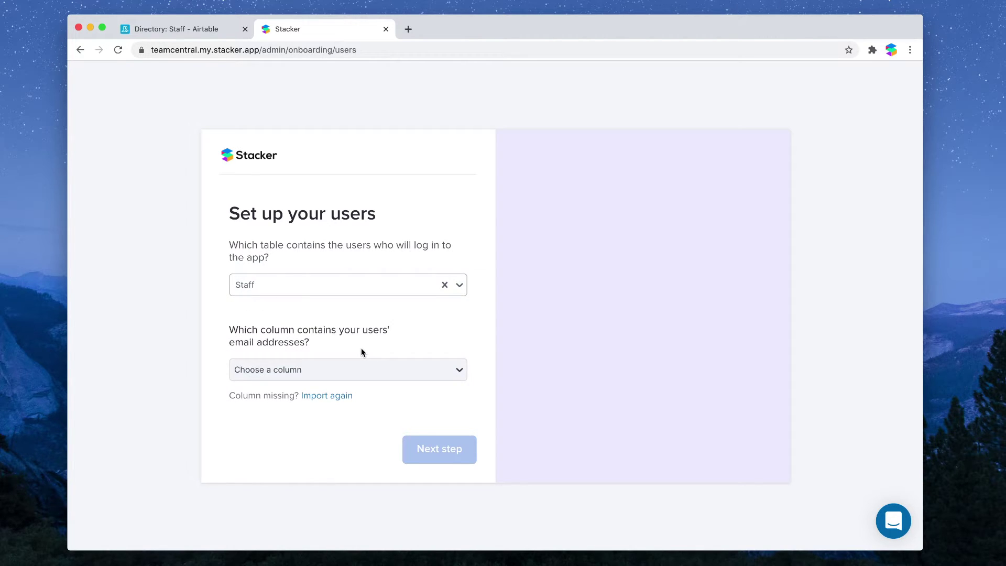
{"action": "left_click", "coordinate": [368, 368]}
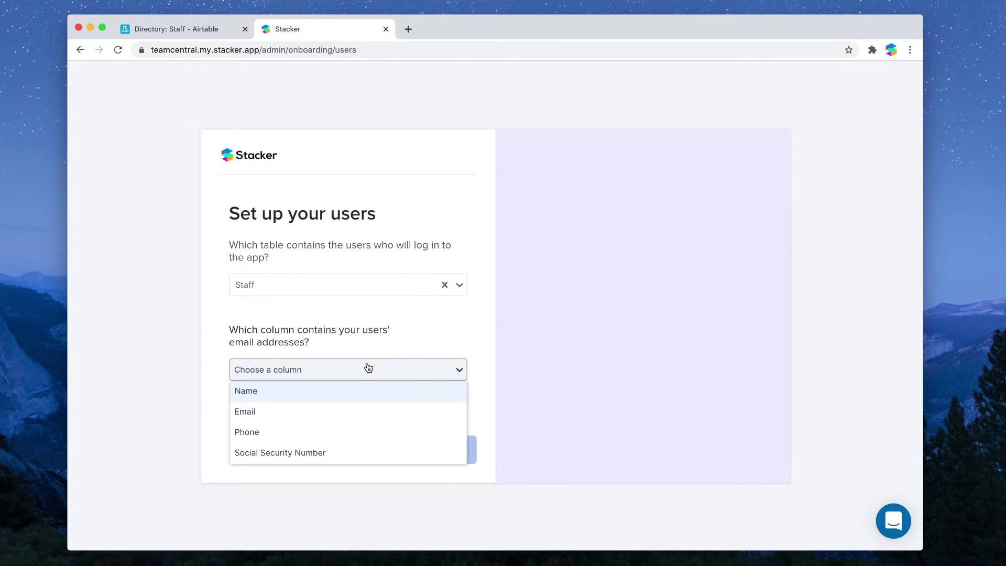
{"action": "left_click", "coordinate": [316, 413]}
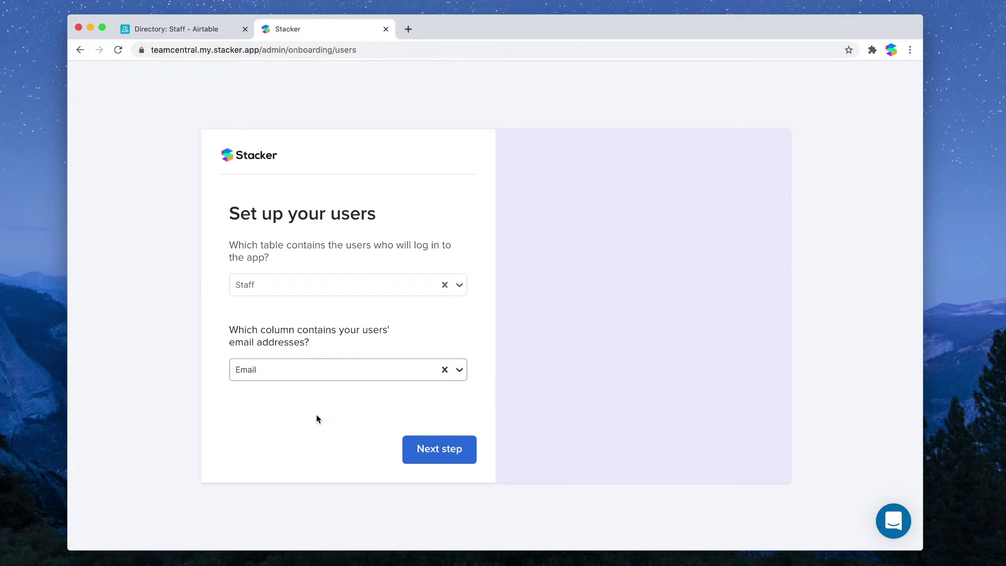
{"action": "left_click", "coordinate": [440, 446]}
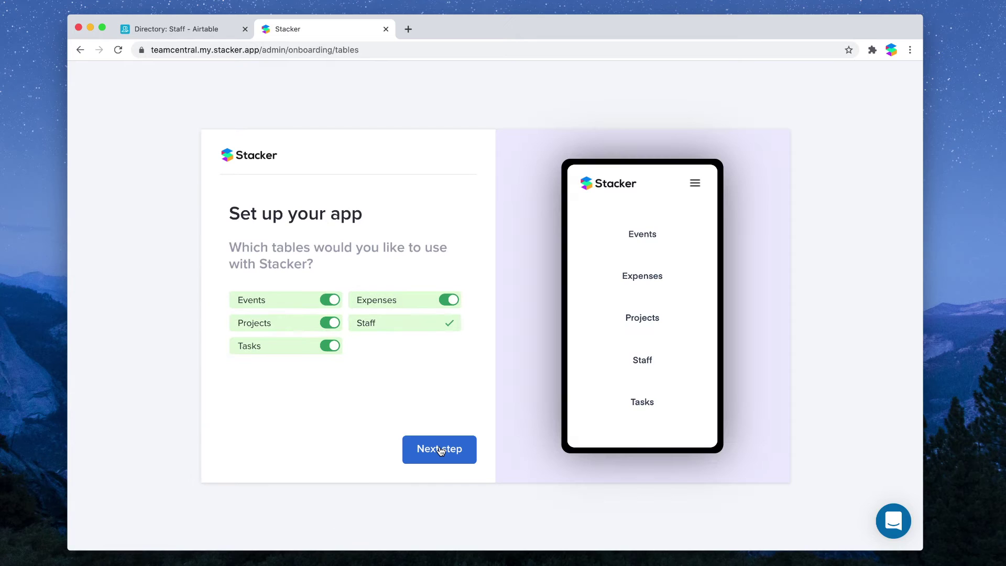
- Exclude the Events table from the app, keep the default branding, and open the finished app
{"action": "left_click", "coordinate": [331, 300]}
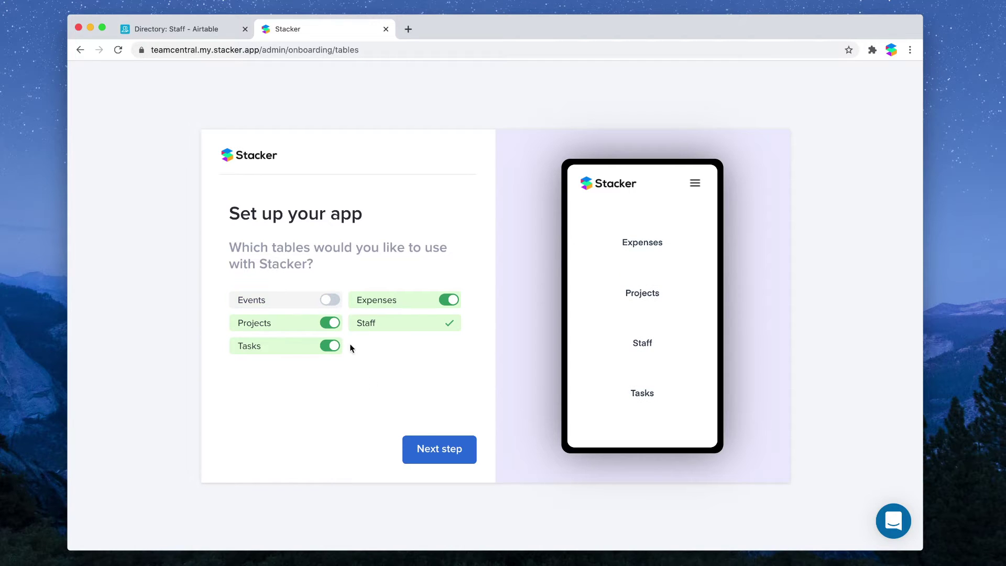
{"action": "left_click", "coordinate": [441, 450]}
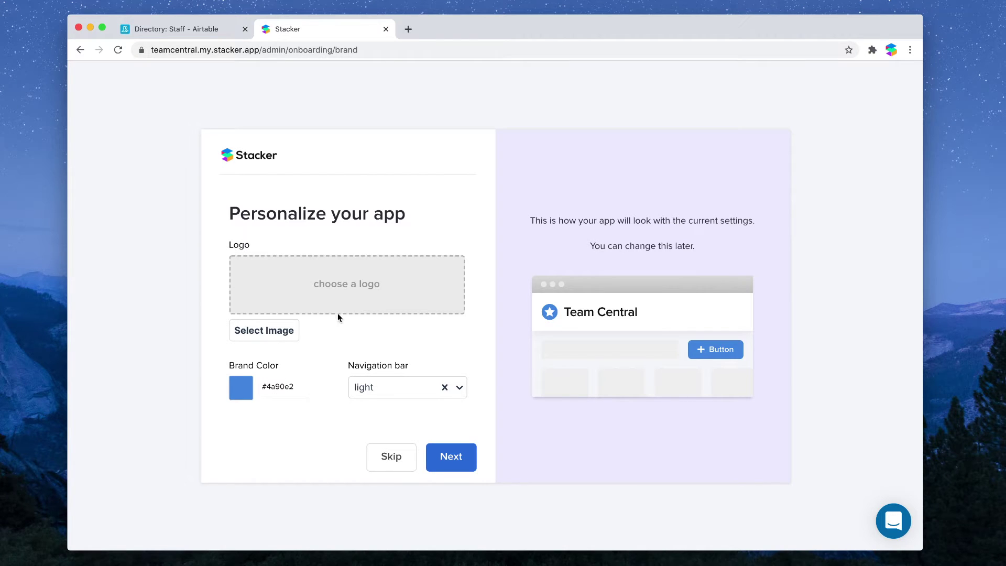
{"action": "left_click", "coordinate": [457, 459]}
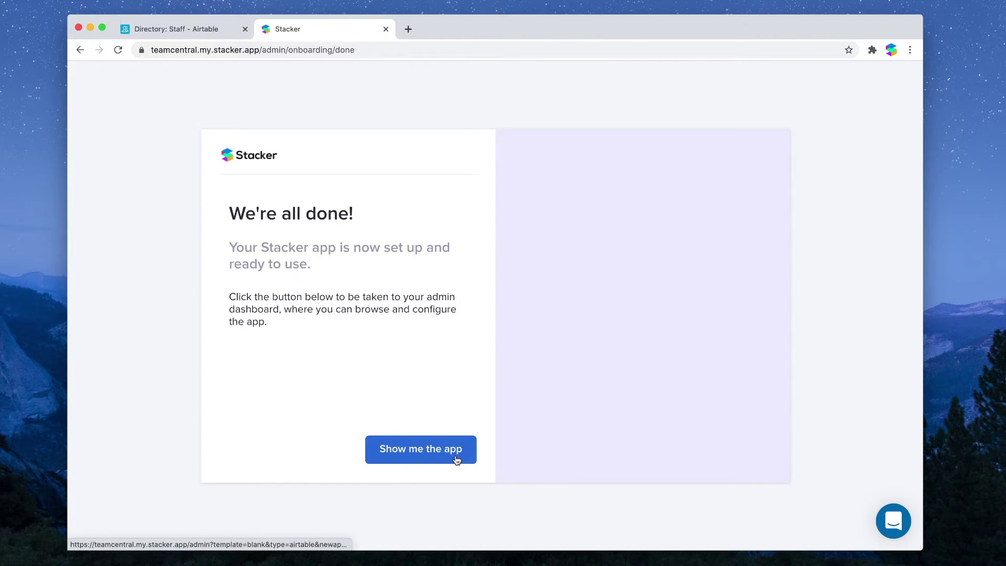
{"action": "left_click", "coordinate": [447, 455]}
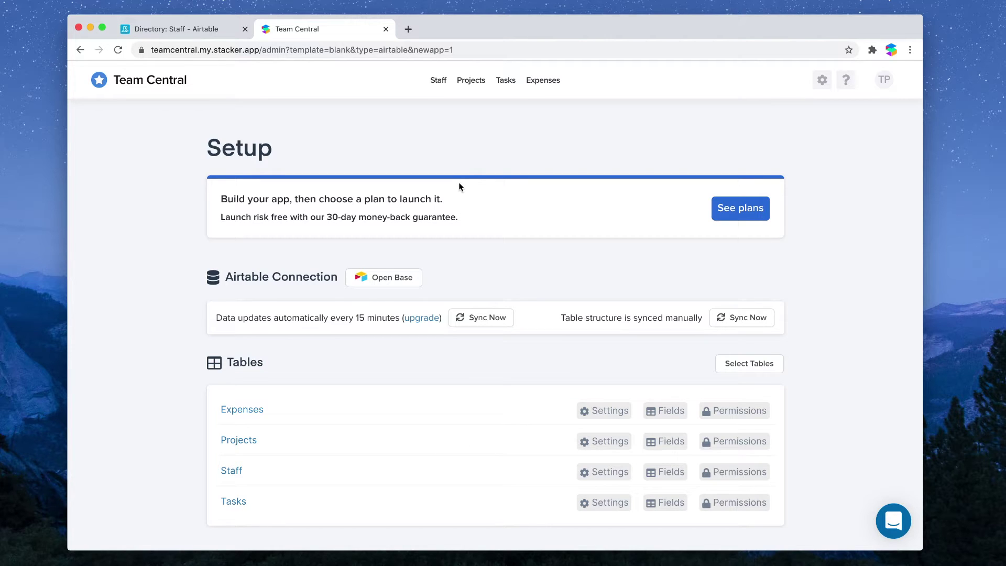
- Look through the app's Staff, Projects, Tasks and Expenses pages, ending on Staff
{"action": "left_click", "coordinate": [439, 81]}
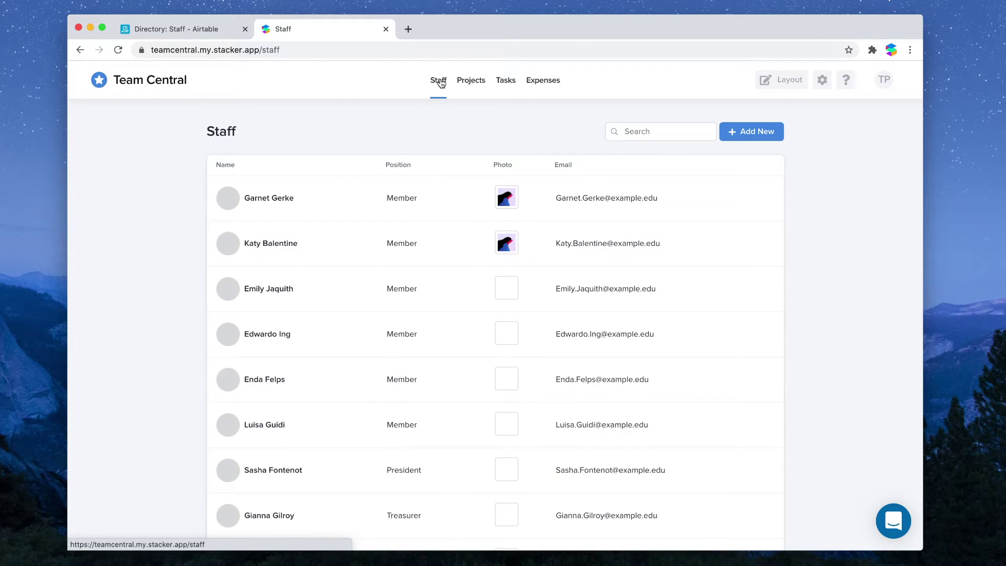
{"action": "left_click", "coordinate": [470, 81]}
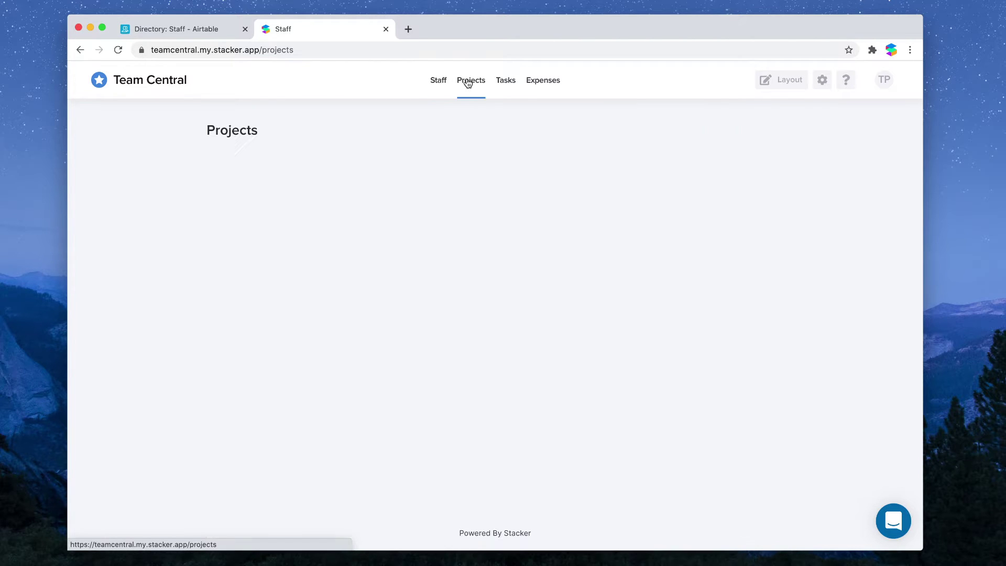
{"action": "left_click", "coordinate": [506, 81]}
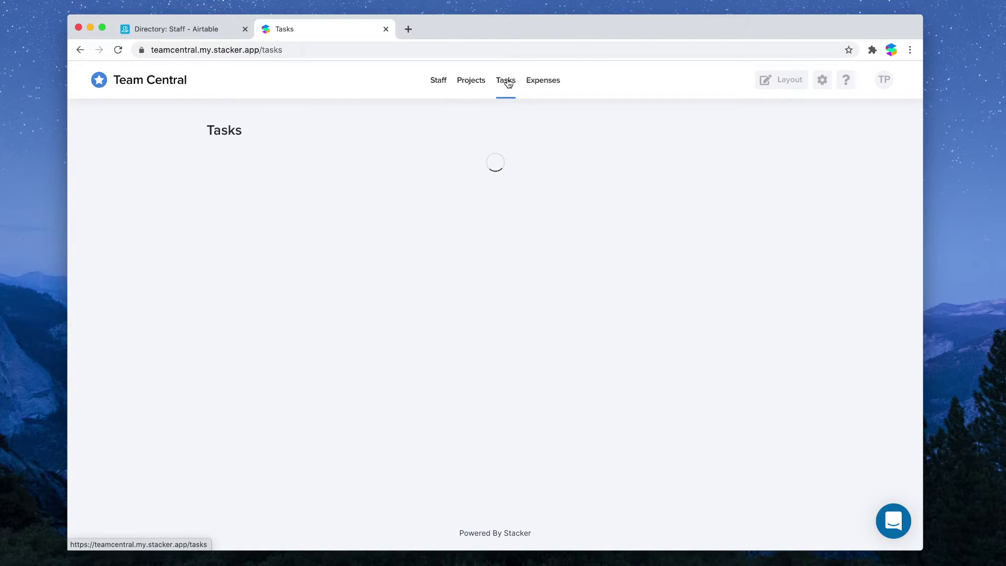
{"action": "left_click", "coordinate": [549, 82]}
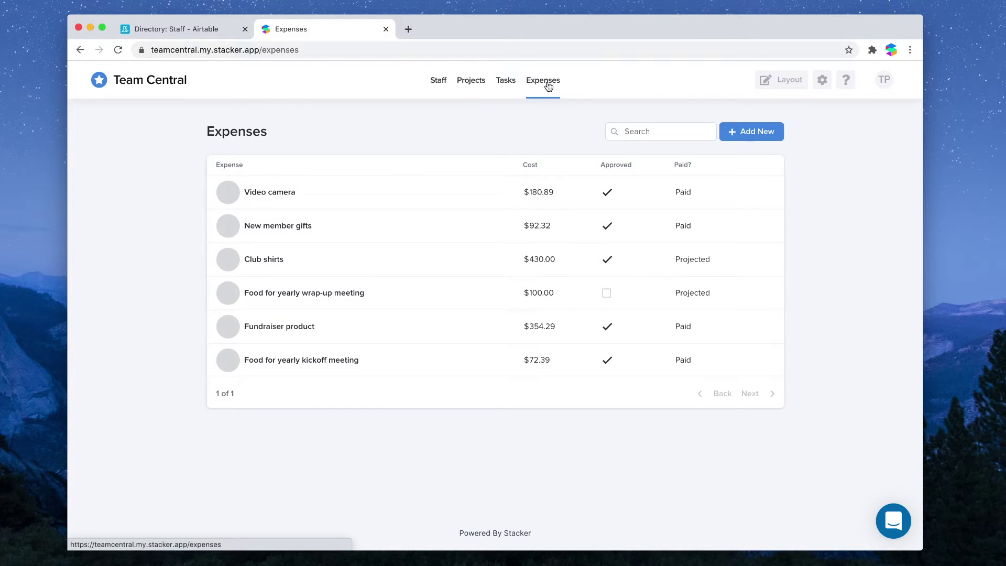
{"action": "left_click", "coordinate": [434, 82]}
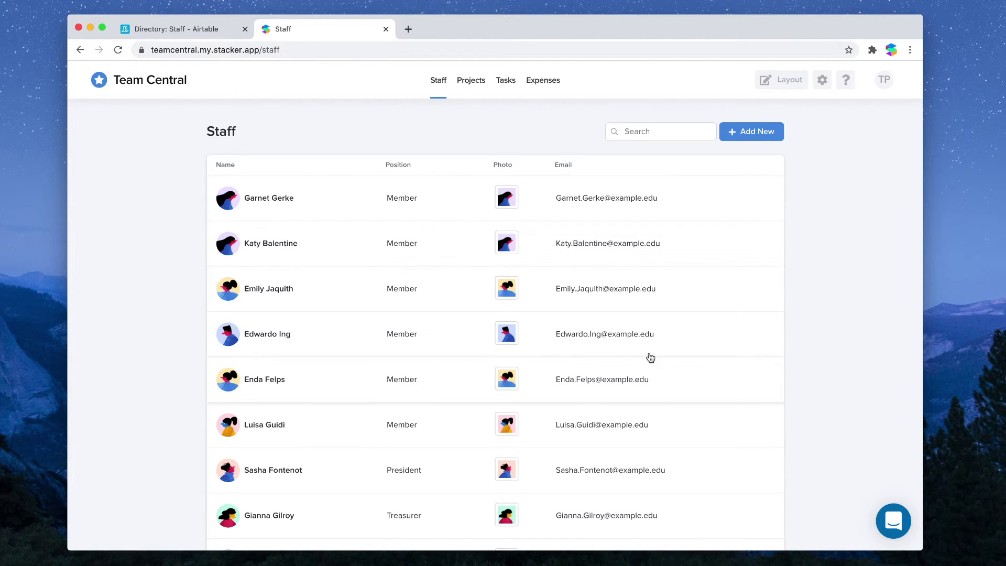
- Open the app's users list and impersonate the first listed user
{"action": "left_click", "coordinate": [824, 86]}
{"action": "left_click", "coordinate": [811, 167]}
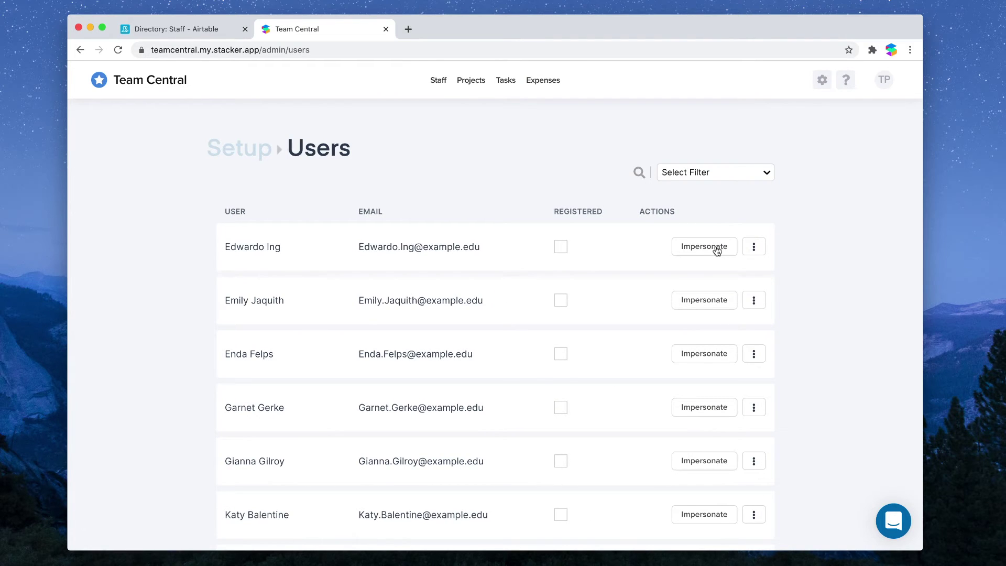
{"action": "left_click", "coordinate": [704, 247]}
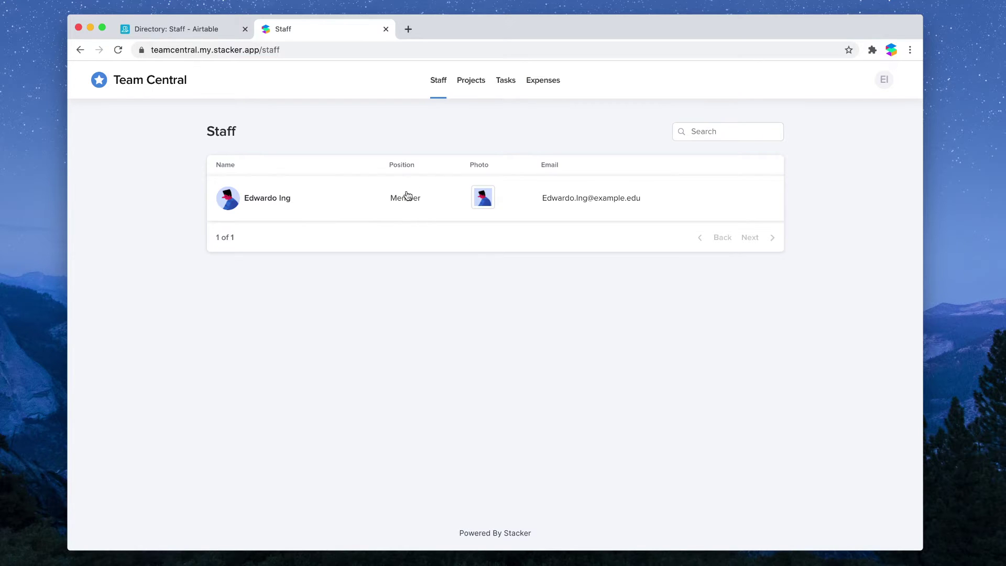
- Check the Projects, Expenses and Staff pages as the impersonated user, and stop impersonating
{"action": "left_click", "coordinate": [461, 85]}
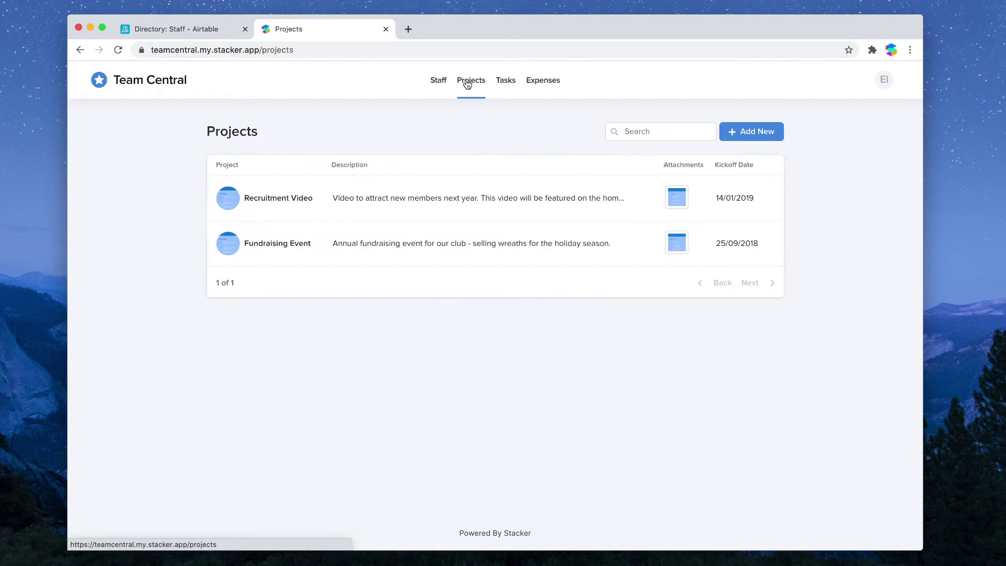
{"action": "left_click", "coordinate": [534, 82]}
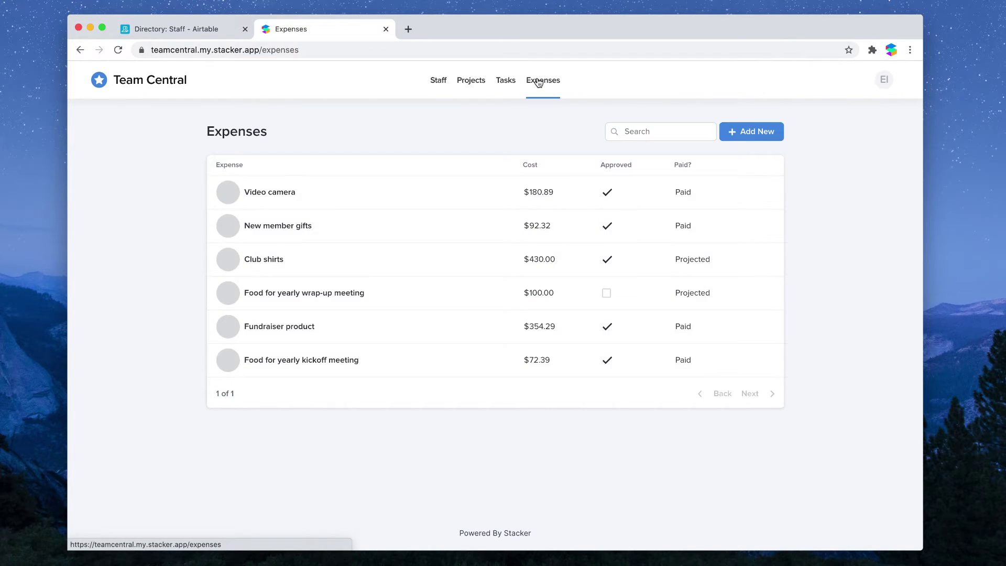
{"action": "left_click", "coordinate": [437, 83]}
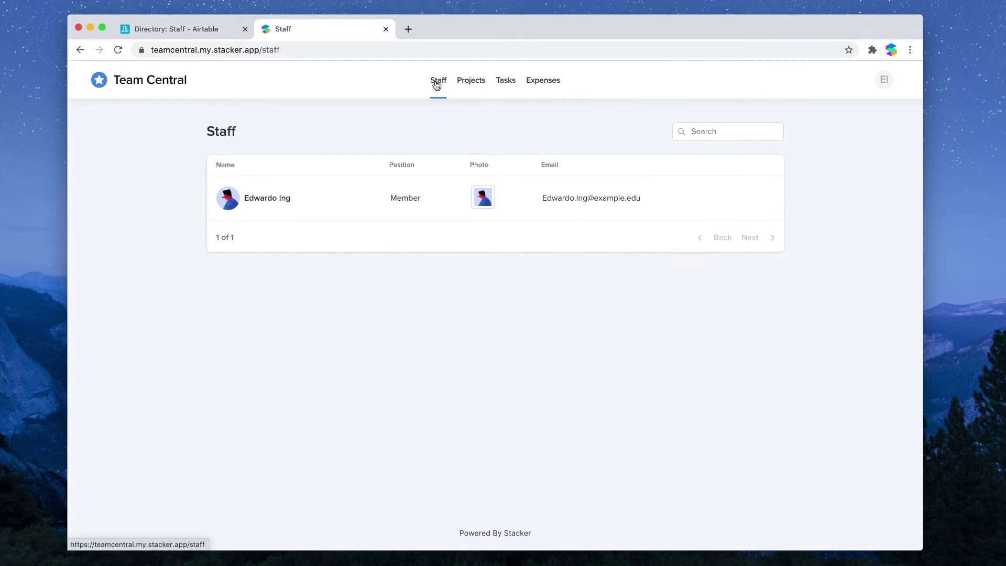
{"action": "left_click", "coordinate": [883, 83]}
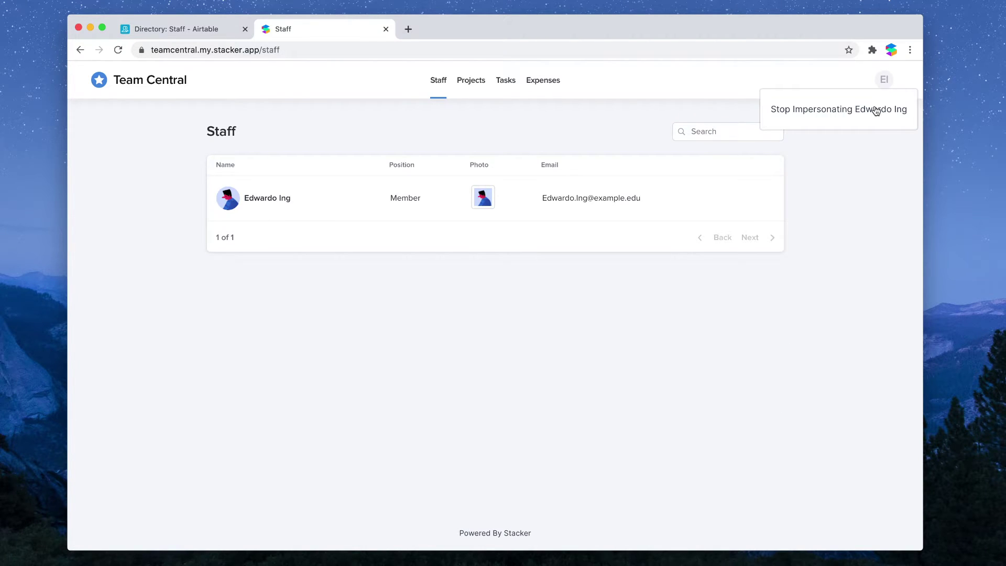
{"action": "left_click", "coordinate": [875, 109]}
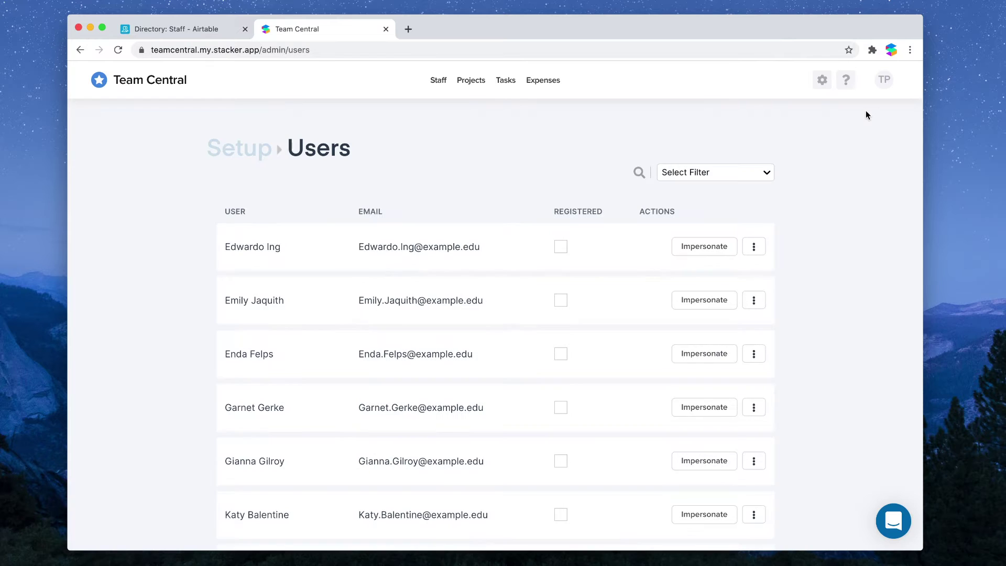
- Open the Staff table's permissions and review its access, records and fields settings
{"action": "left_click", "coordinate": [436, 81]}
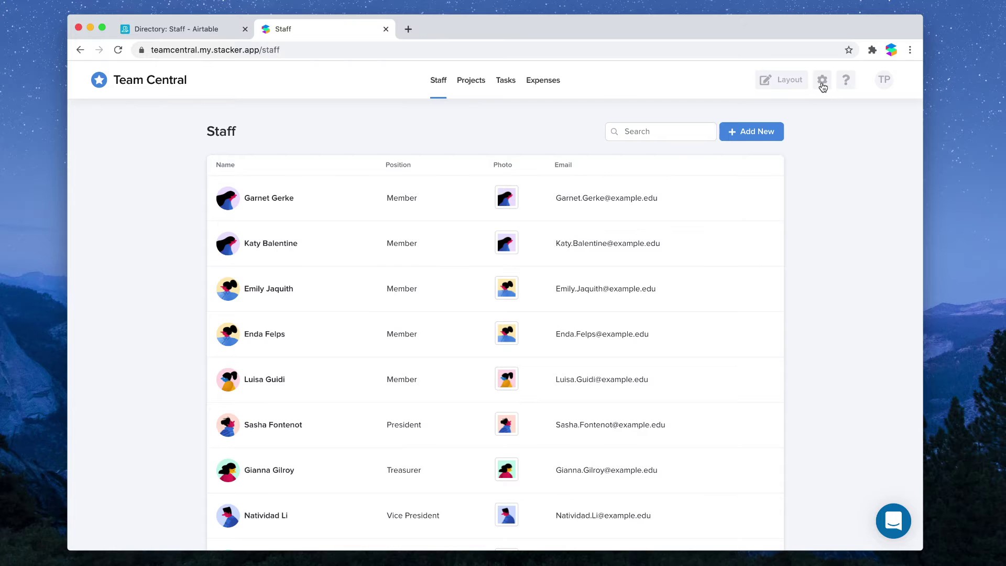
{"action": "left_click", "coordinate": [822, 85]}
{"action": "left_click", "coordinate": [816, 149]}
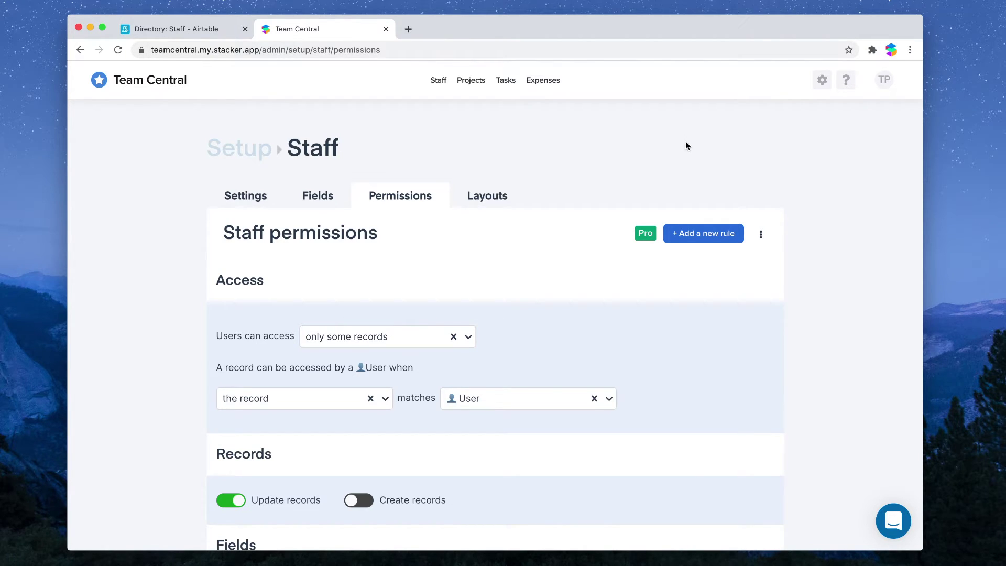
{"action": "scroll", "coordinate": [623, 155], "scroll_direction": "down", "scroll_amount": 2}
{"action": "scroll", "coordinate": [608, 225], "scroll_direction": "down", "scroll_amount": 1}
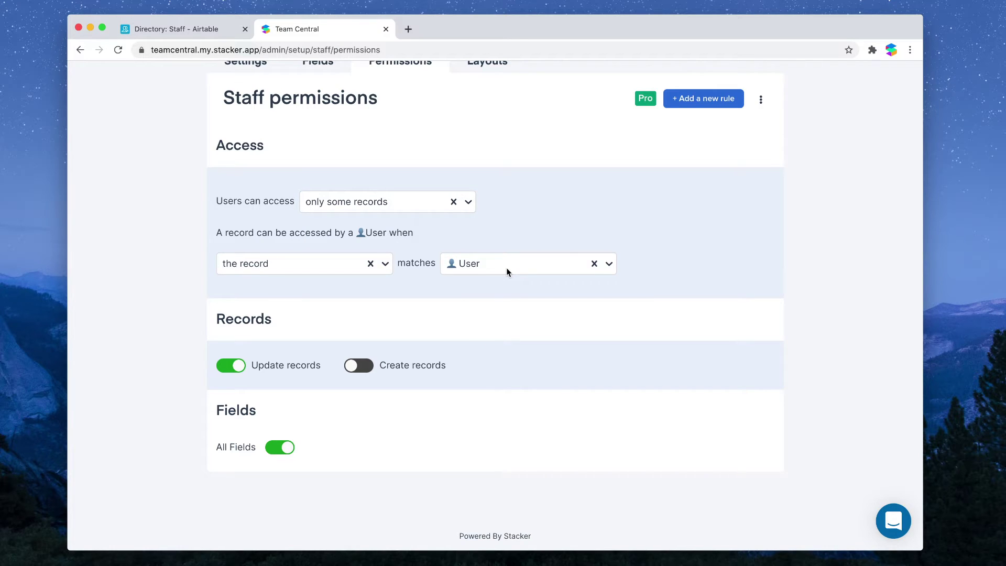
{"action": "scroll", "coordinate": [246, 356], "scroll_direction": "down", "scroll_amount": 1}
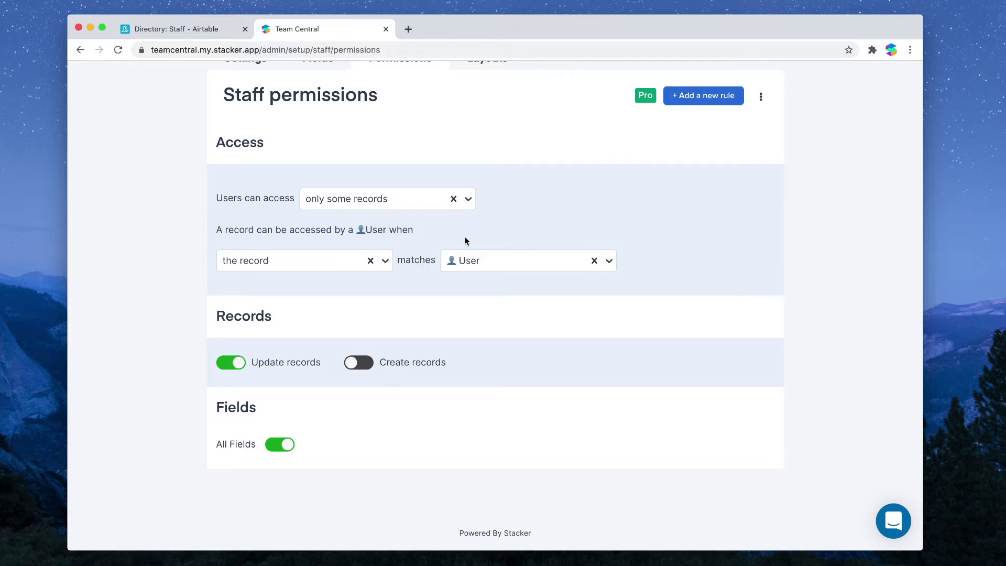
{"action": "scroll", "coordinate": [629, 204], "scroll_direction": "up", "scroll_amount": 3}
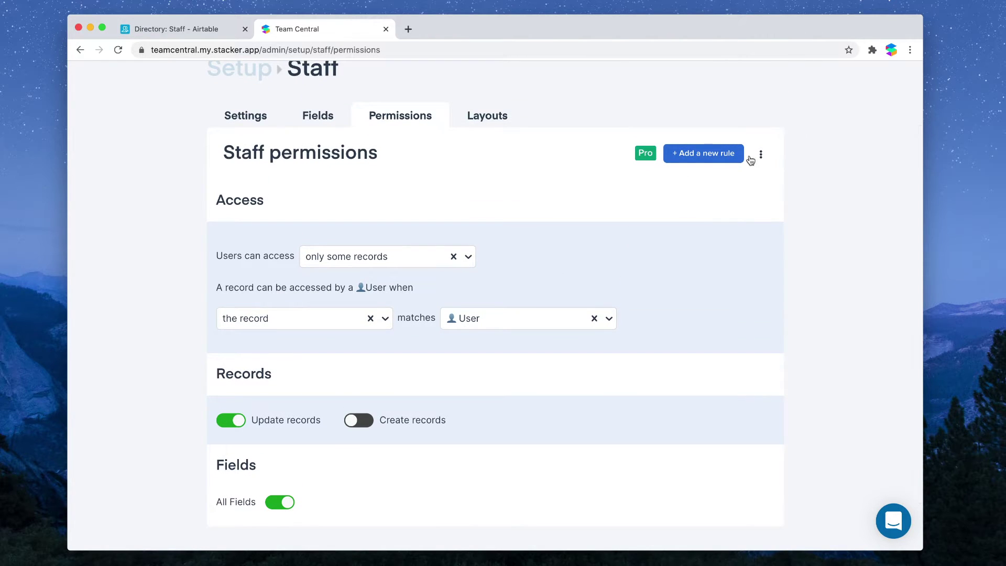
- Rename the Staff permission rule to "View and edit my own record"
{"action": "left_click", "coordinate": [762, 155]}
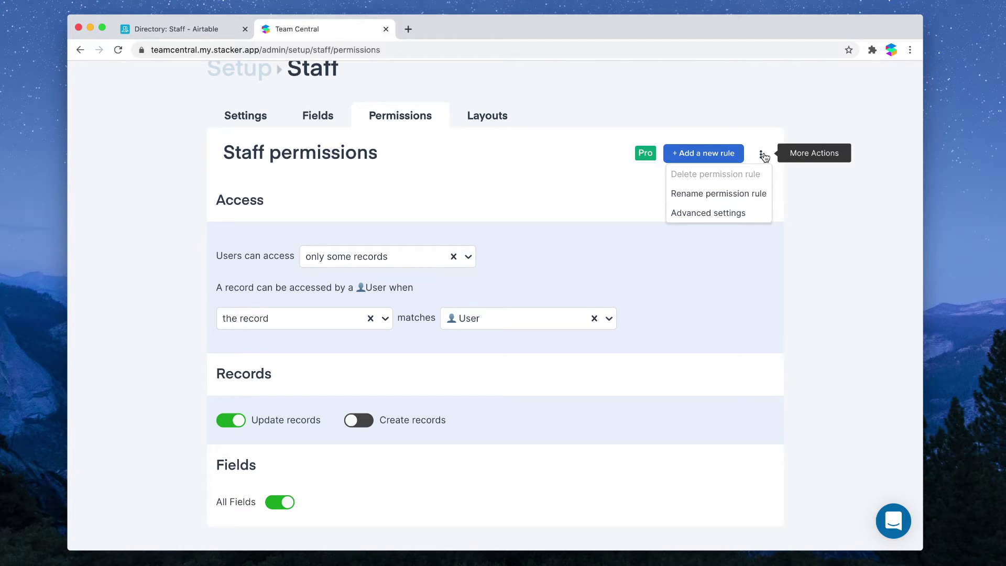
{"action": "left_click", "coordinate": [741, 194]}
{"action": "key", "text": "alt+shift+Left"}
{"action": "key", "text": "alt+shift+Left"}
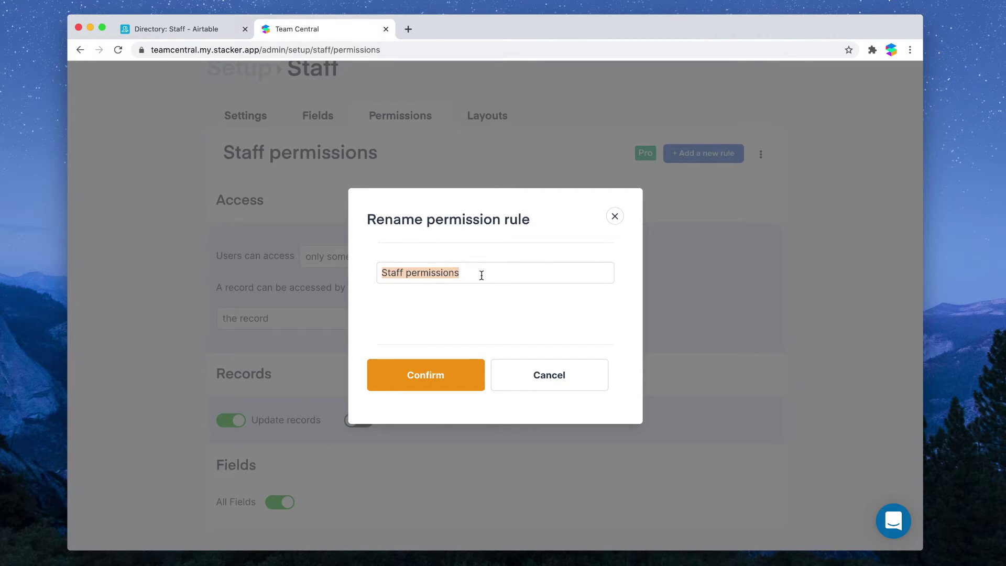
{"action": "type", "text": "View ands "}
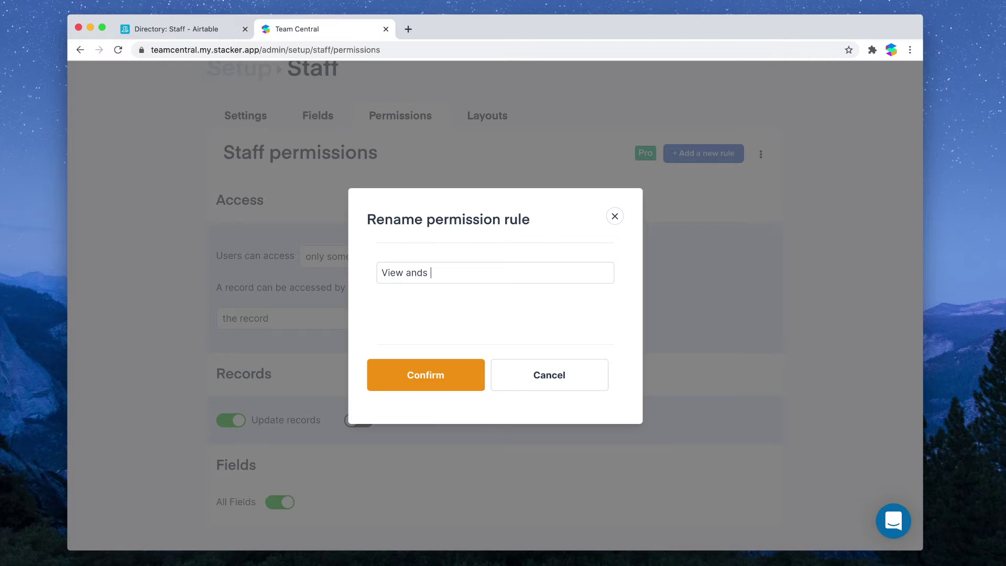
{"action": "type", "text": "edit my own record"}
{"action": "left_click", "coordinate": [414, 385]}
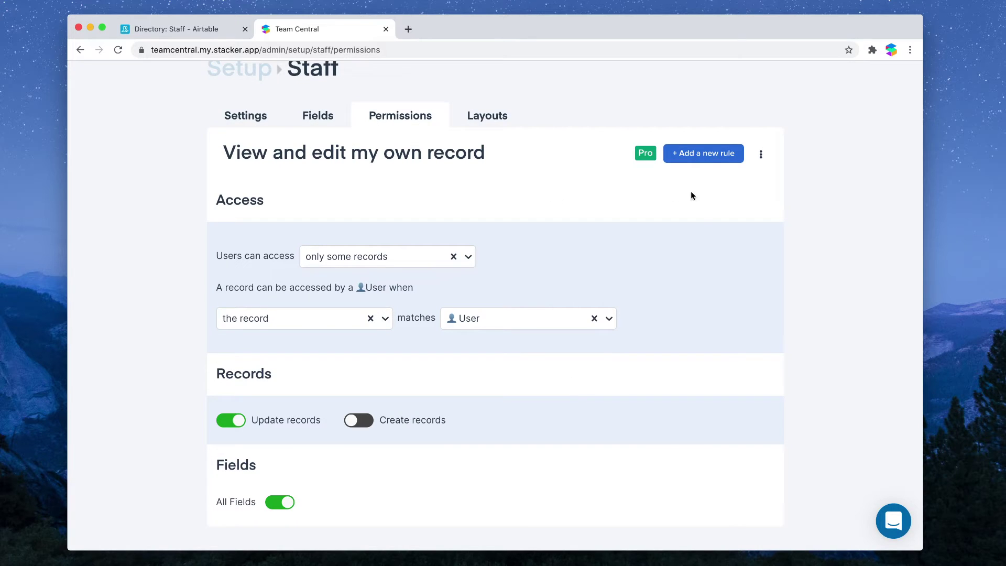
- Add a new Staff permission rule named "View other people's records"
{"action": "left_click", "coordinate": [724, 156]}
{"action": "left_click", "coordinate": [503, 272]}
{"action": "type", "text": "V"}
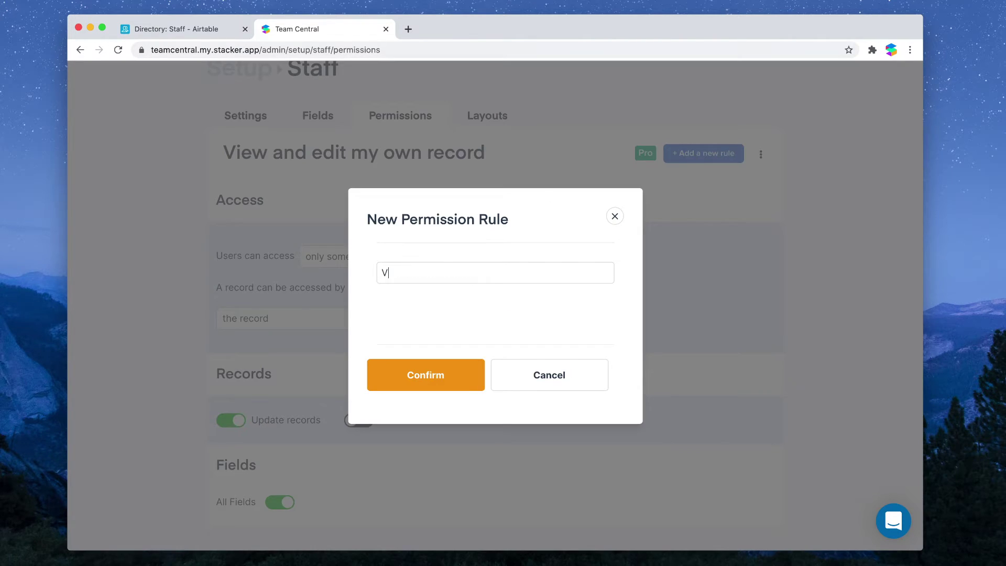
{"action": "type", "text": "iew other people's records"}
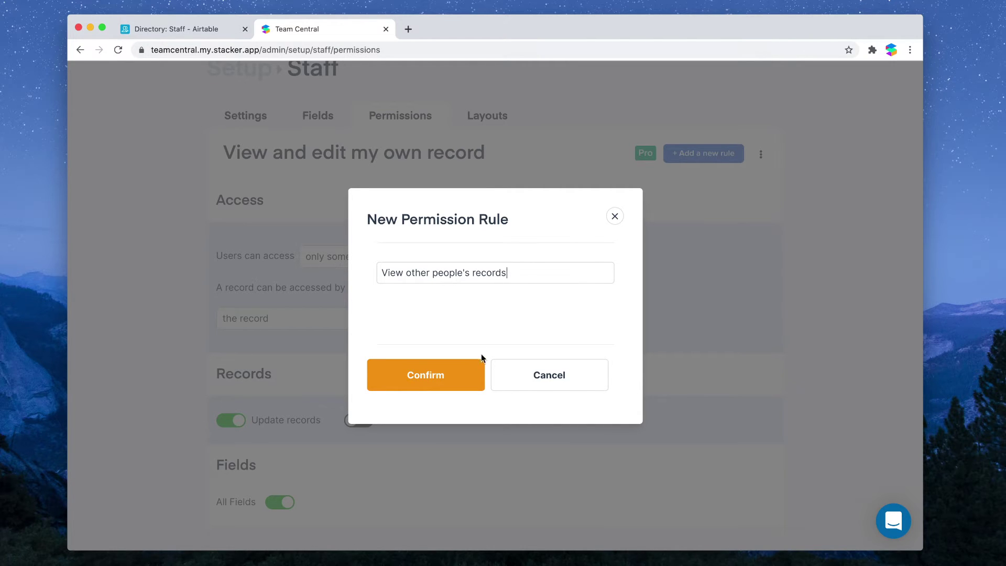
{"action": "left_click", "coordinate": [457, 373]}
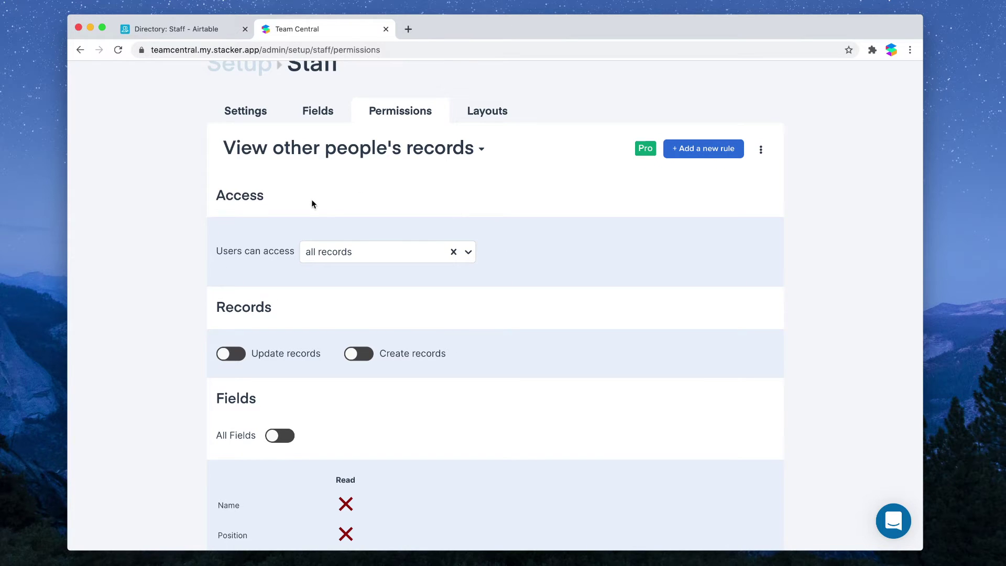
{"action": "scroll", "coordinate": [283, 244], "scroll_direction": "down", "scroll_amount": 3}
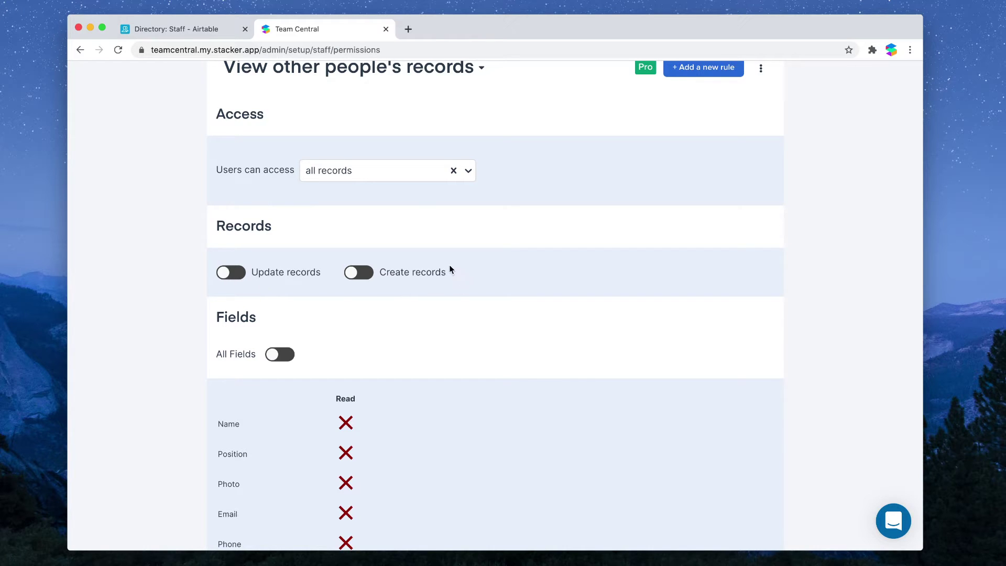
- Grant read access in the "View other people's records" rule to every field except Social Security Number
{"action": "scroll", "coordinate": [366, 263], "scroll_direction": "down", "scroll_amount": 3}
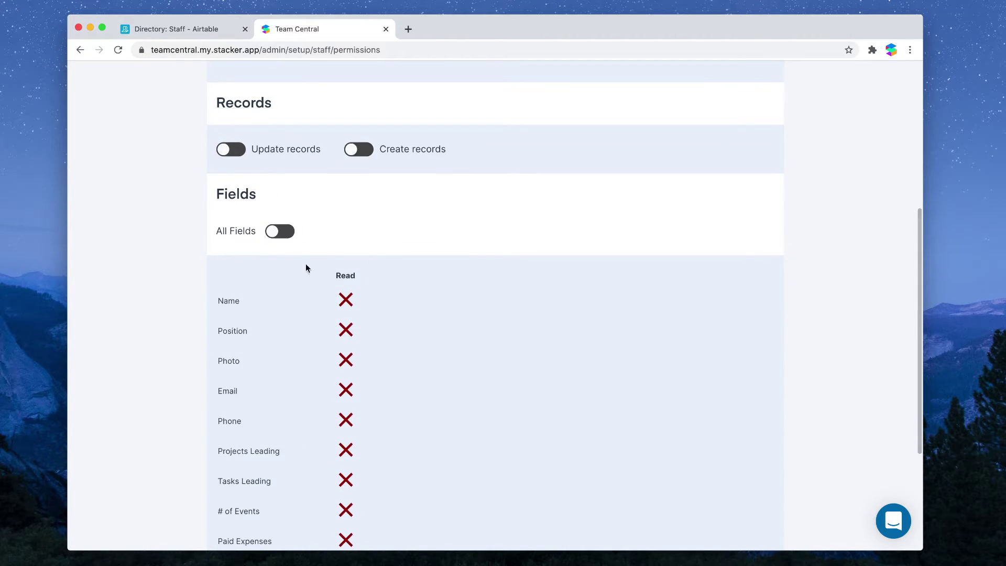
{"action": "scroll", "coordinate": [223, 299], "scroll_direction": "down", "scroll_amount": 3}
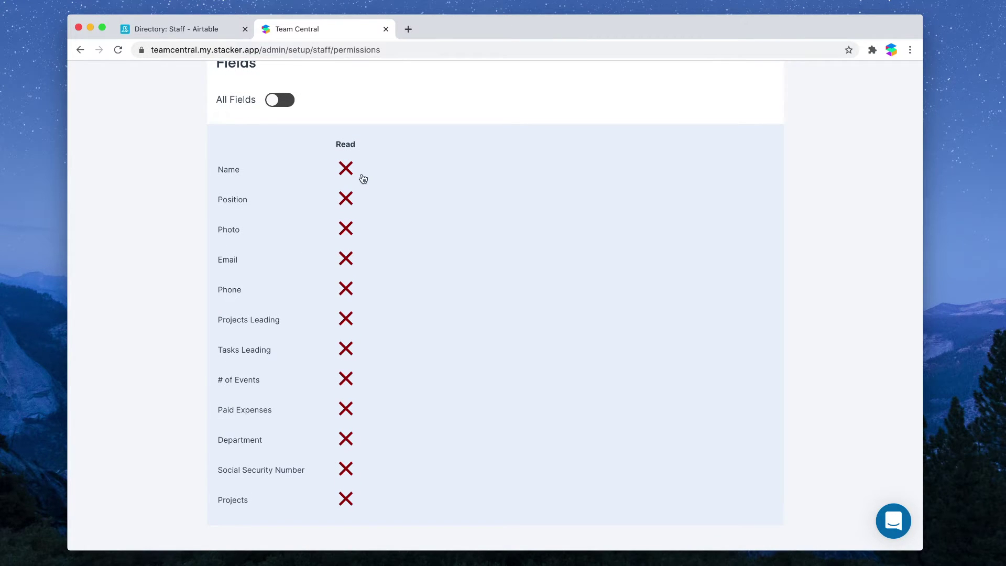
{"action": "left_click", "coordinate": [346, 169]}
{"action": "left_click", "coordinate": [347, 202]}
{"action": "scroll", "coordinate": [347, 203], "scroll_direction": "up", "scroll_amount": 2}
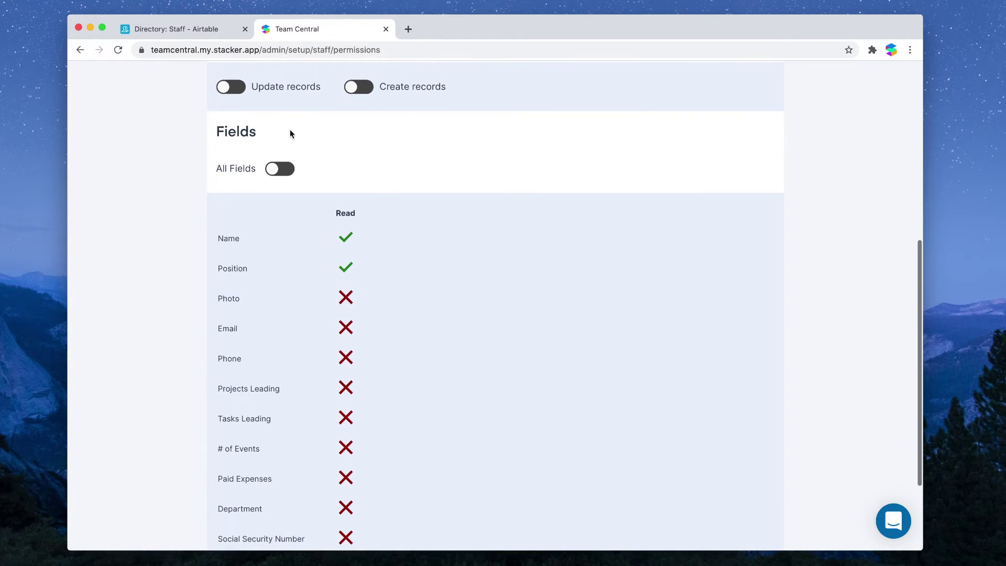
{"action": "scroll", "coordinate": [350, 261], "scroll_direction": "down", "scroll_amount": 3}
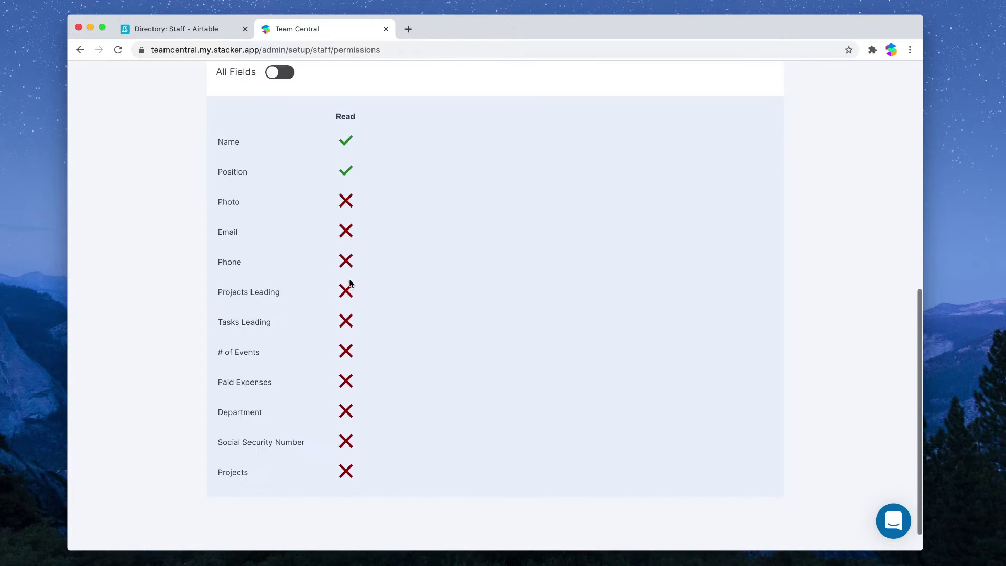
{"action": "left_click", "coordinate": [345, 193]}
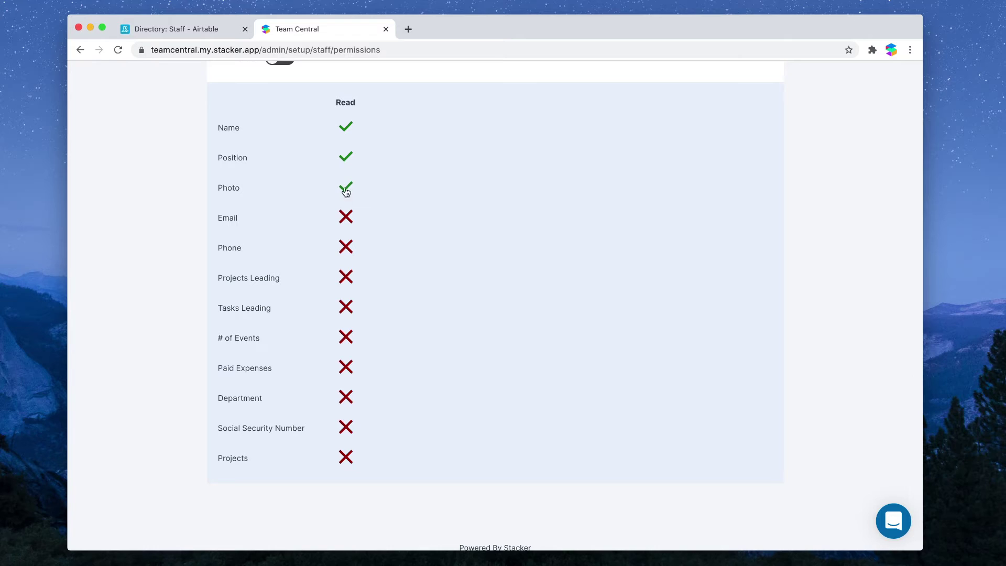
{"action": "left_click", "coordinate": [346, 220]}
{"action": "left_click", "coordinate": [346, 249]}
{"action": "left_click", "coordinate": [346, 278]}
{"action": "left_click", "coordinate": [346, 307]}
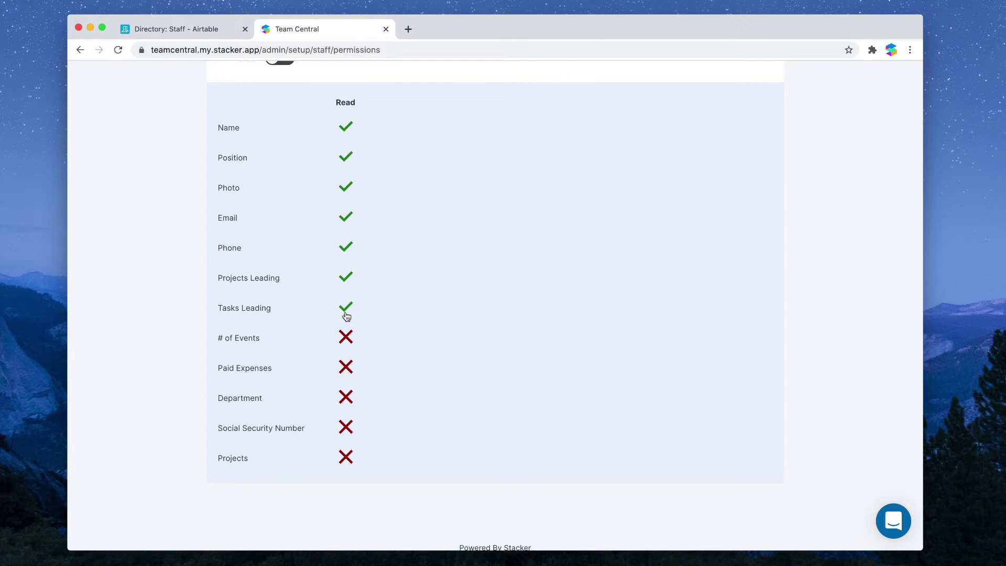
{"action": "left_click", "coordinate": [346, 336]}
{"action": "left_click", "coordinate": [347, 368]}
{"action": "left_click", "coordinate": [345, 398]}
{"action": "left_click", "coordinate": [345, 457]}
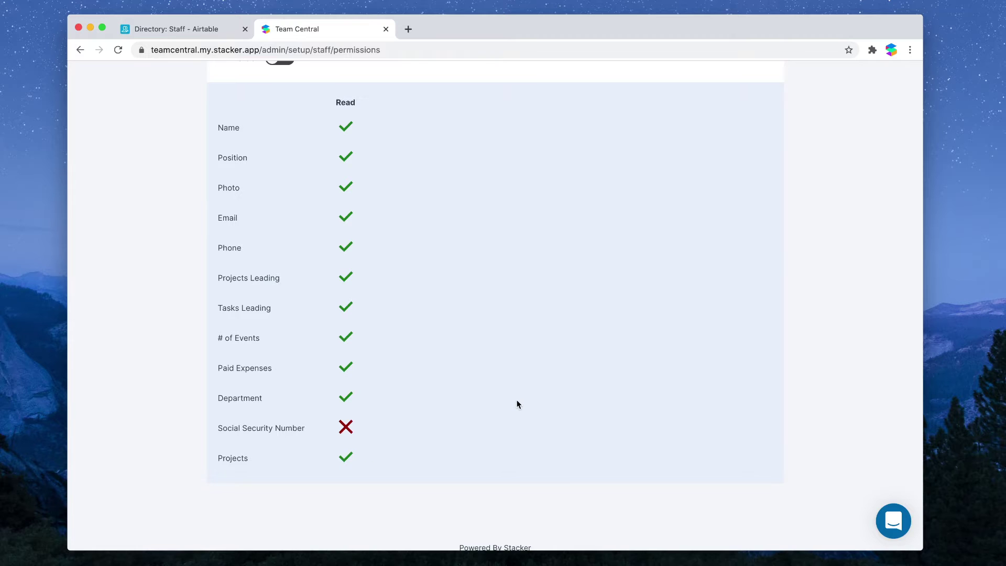
- Impersonate the first user in the users list and open the first Staff record to check its visible fields
{"action": "scroll", "coordinate": [517, 404], "scroll_direction": "up", "scroll_amount": 7}
{"action": "scroll", "coordinate": [517, 404], "scroll_direction": "up", "scroll_amount": 2}
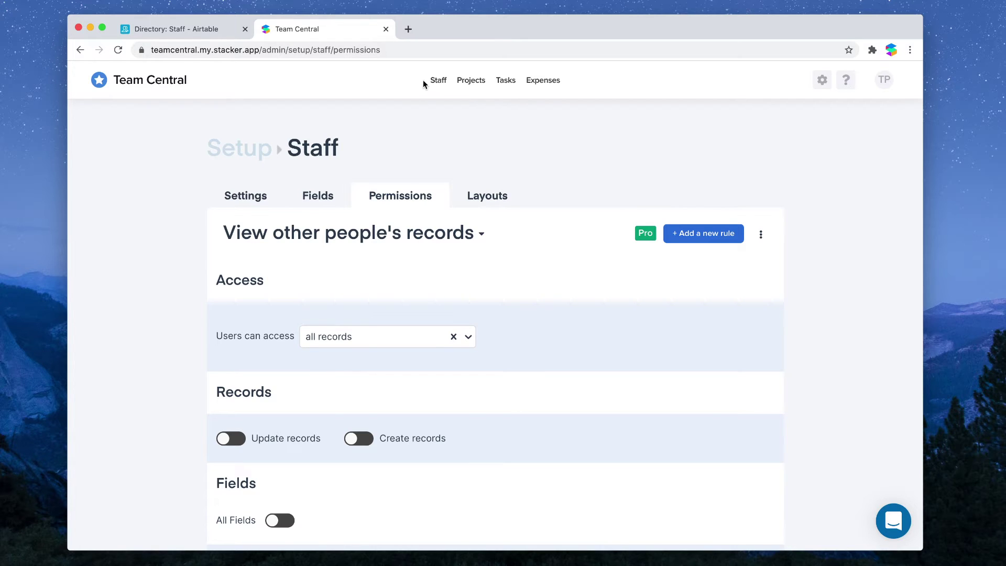
{"action": "left_click", "coordinate": [824, 80]}
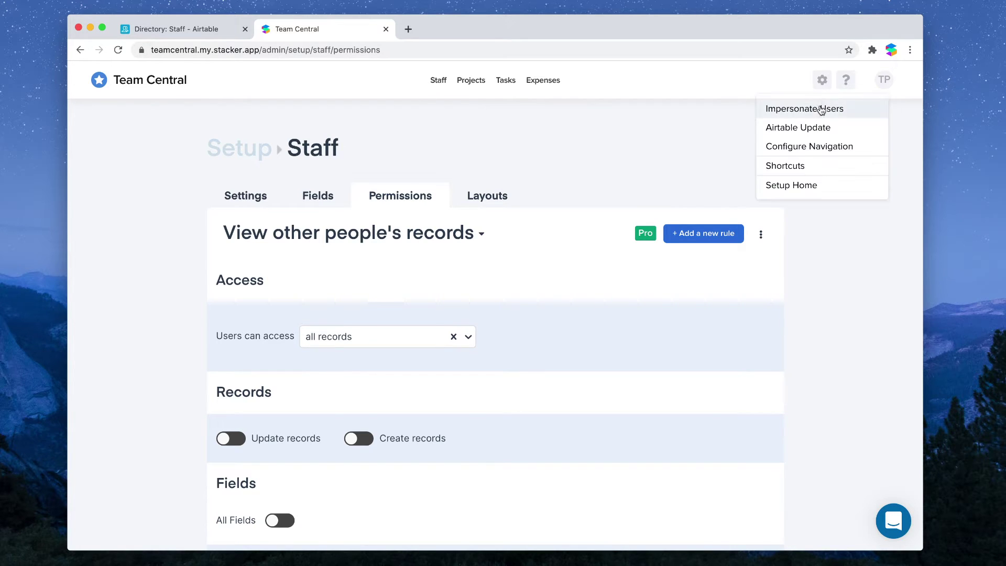
{"action": "left_click", "coordinate": [813, 110]}
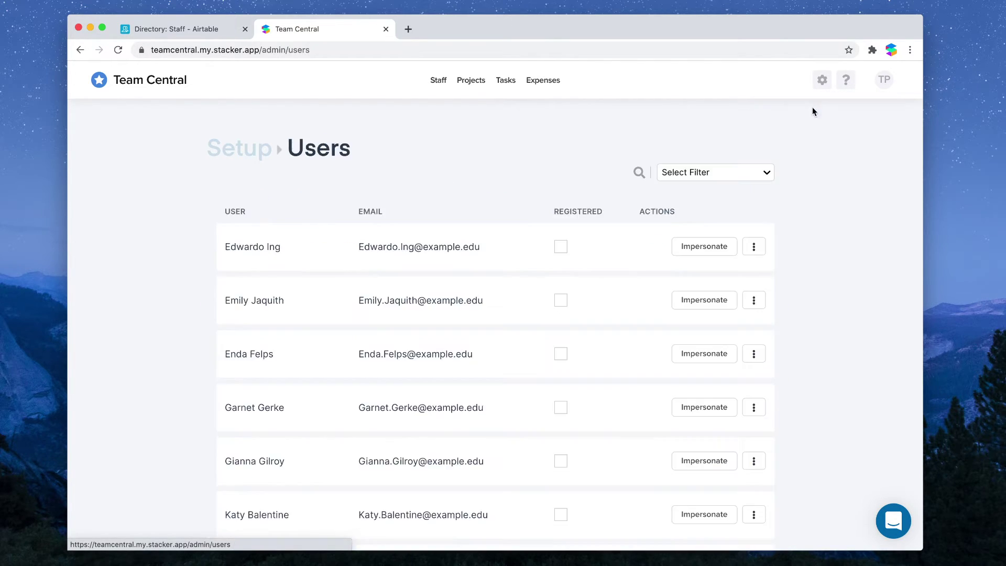
{"action": "left_click", "coordinate": [692, 246]}
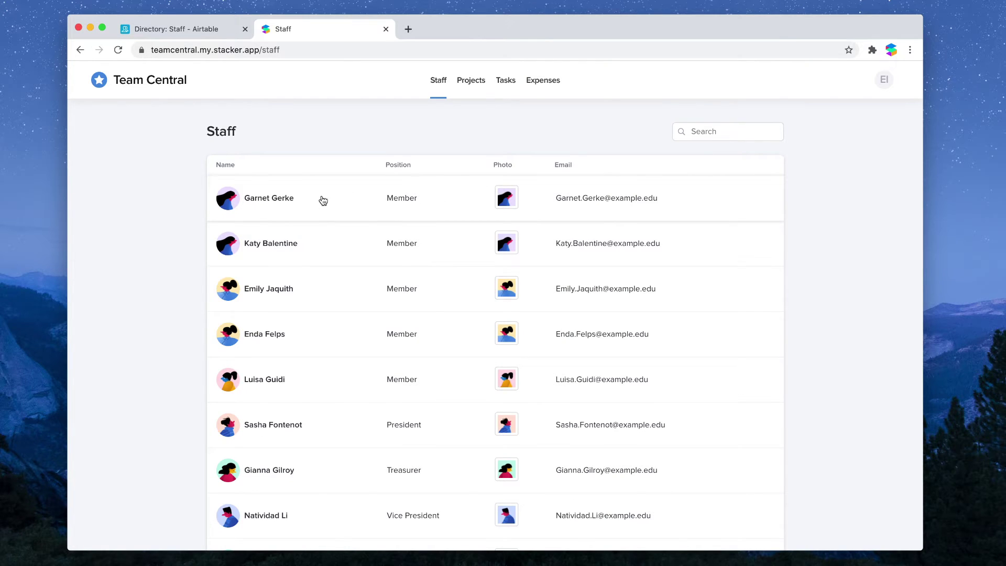
{"action": "left_click", "coordinate": [322, 200]}
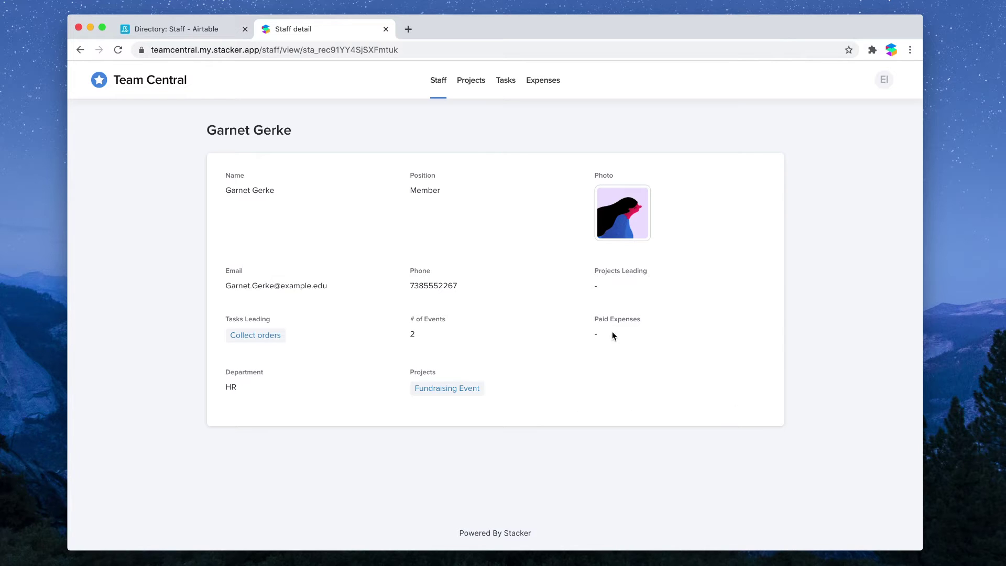
- Search the Staff list for the impersonated user's own record, check its editable fields, and cancel editing
{"action": "left_click", "coordinate": [437, 82]}
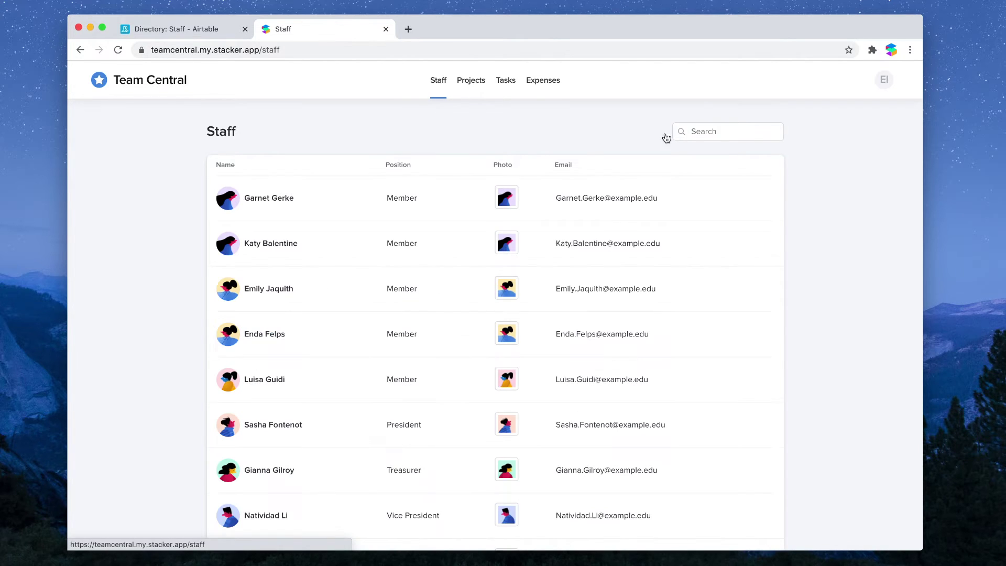
{"action": "left_click", "coordinate": [736, 132]}
{"action": "type", "text": "Edwa"}
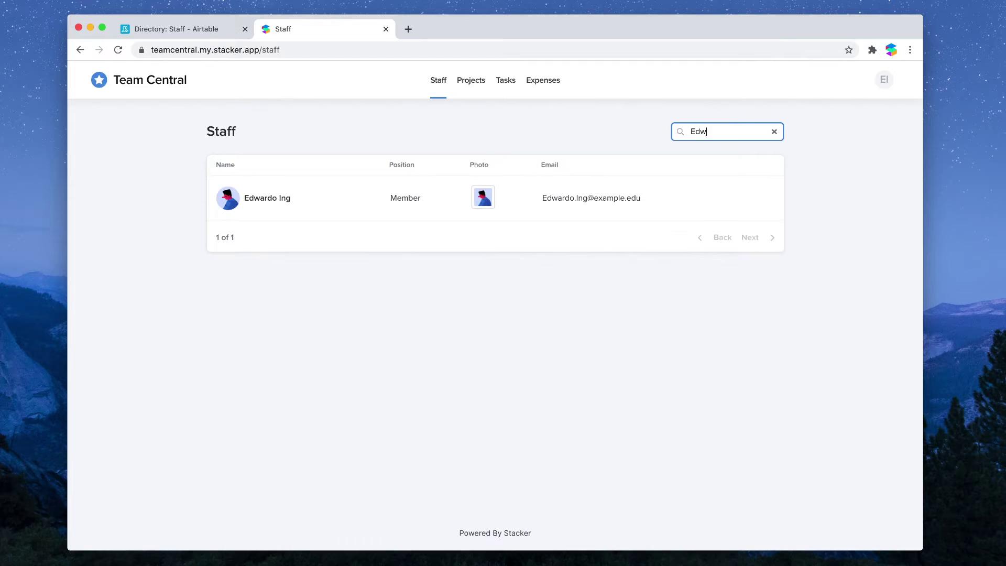
{"action": "left_click", "coordinate": [337, 202]}
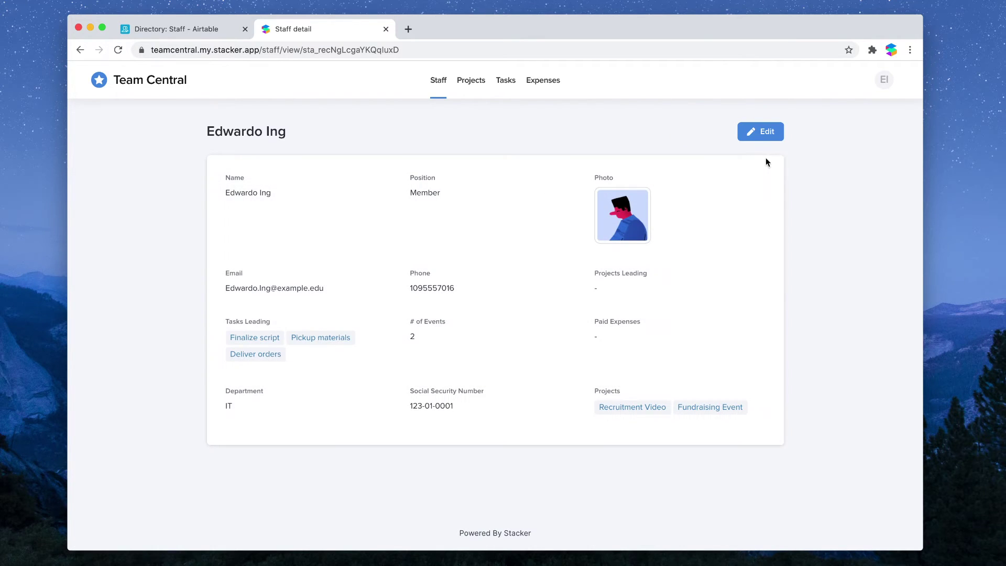
{"action": "left_click", "coordinate": [766, 131]}
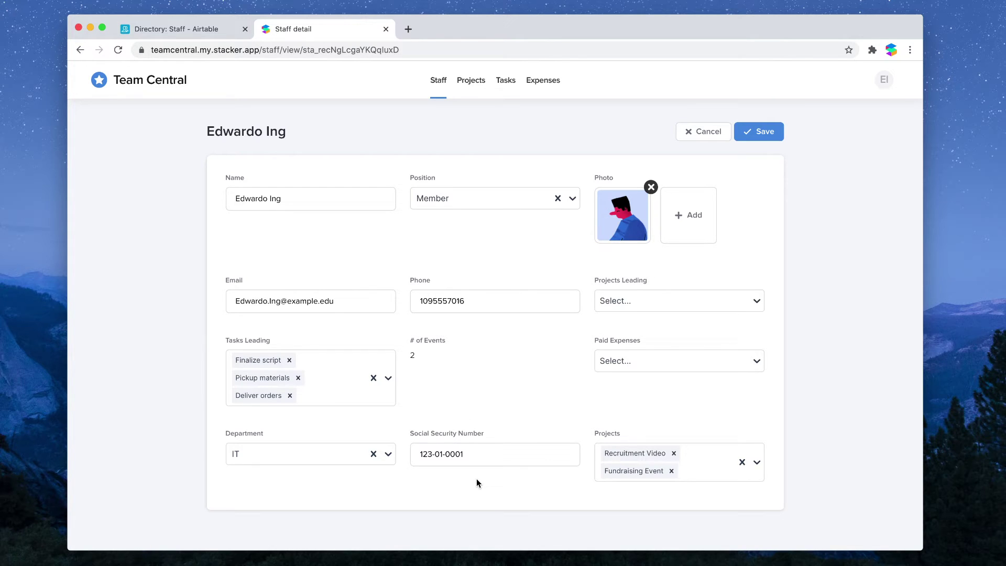
{"action": "left_click", "coordinate": [699, 134]}
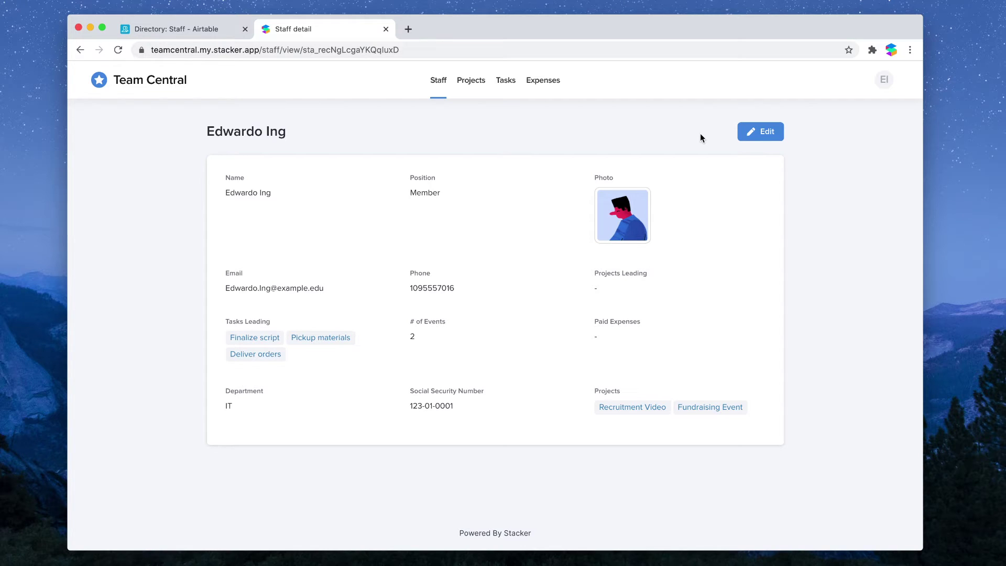
- Stop impersonating the user and switch the Staff list layout to the Card display
{"action": "left_click", "coordinate": [884, 81]}
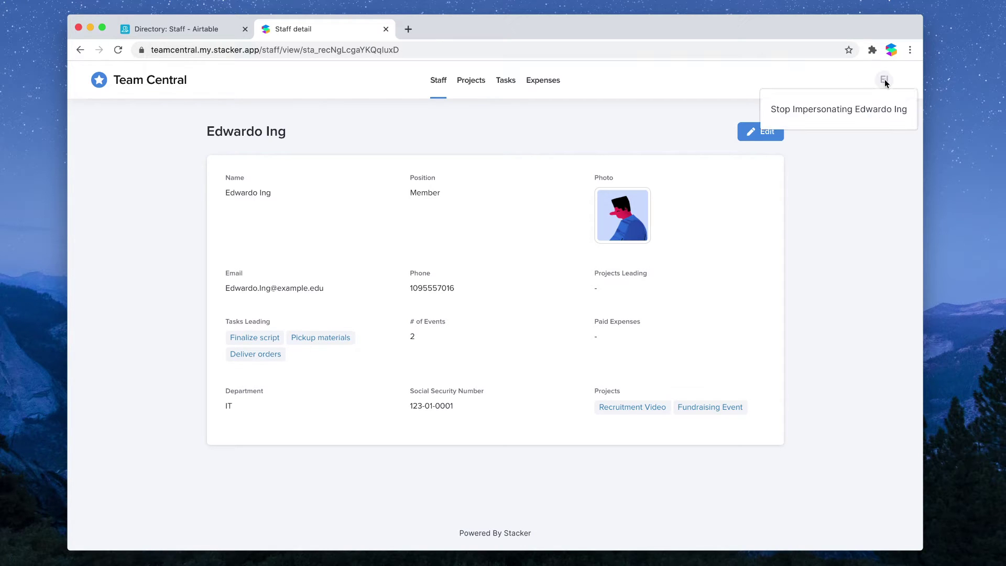
{"action": "left_click", "coordinate": [845, 110]}
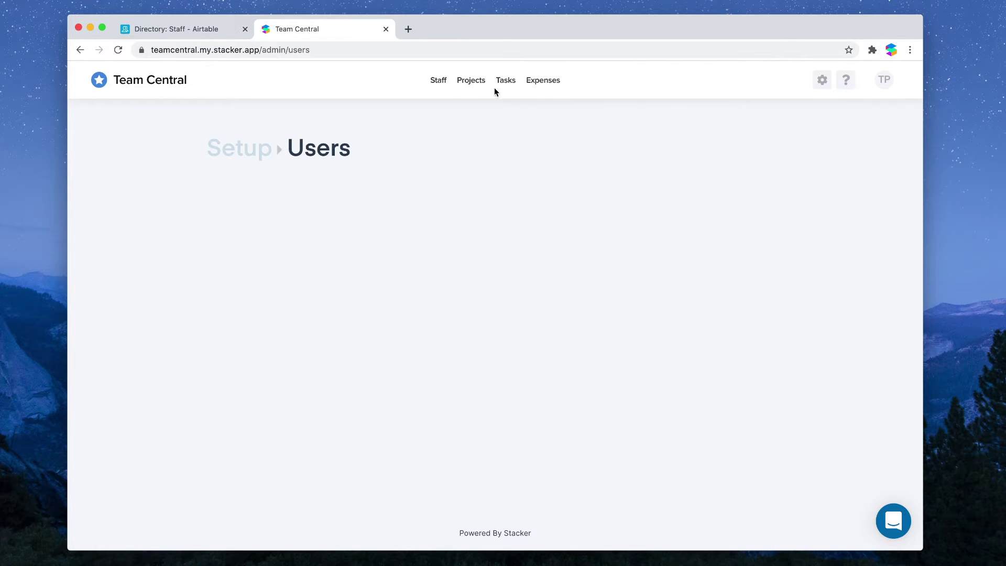
{"action": "left_click", "coordinate": [436, 81]}
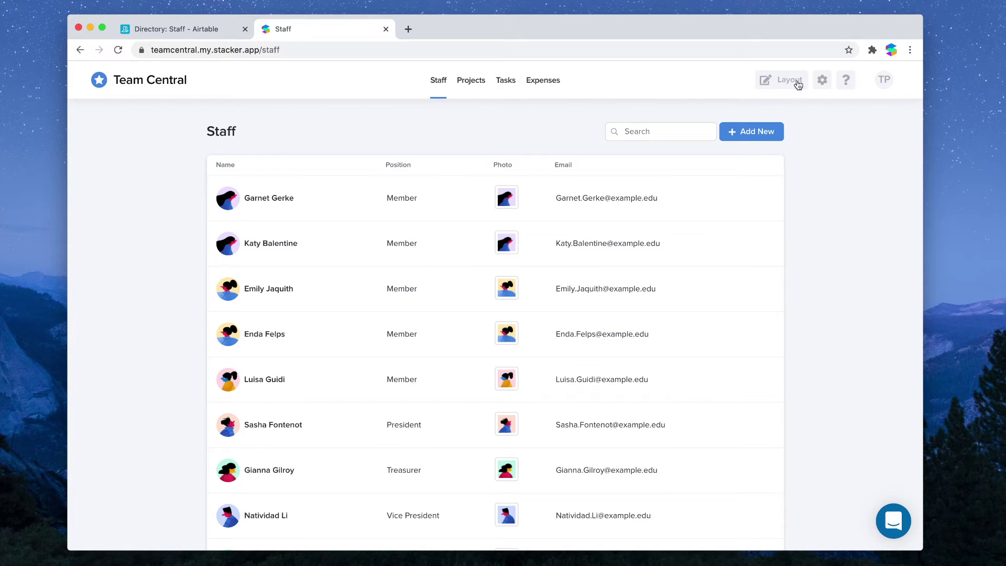
{"action": "left_click", "coordinate": [778, 84]}
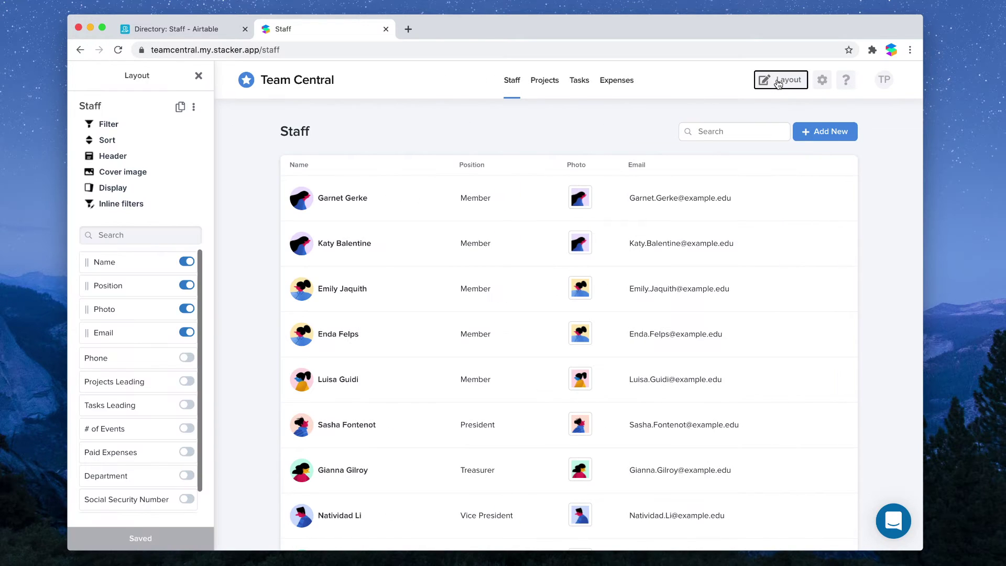
{"action": "left_click", "coordinate": [103, 189]}
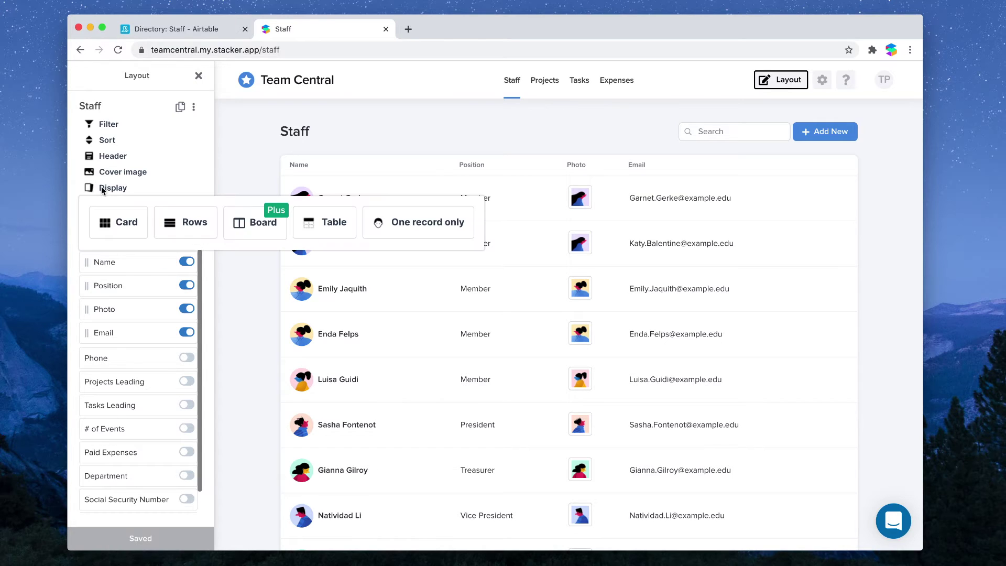
{"action": "left_click", "coordinate": [126, 226]}
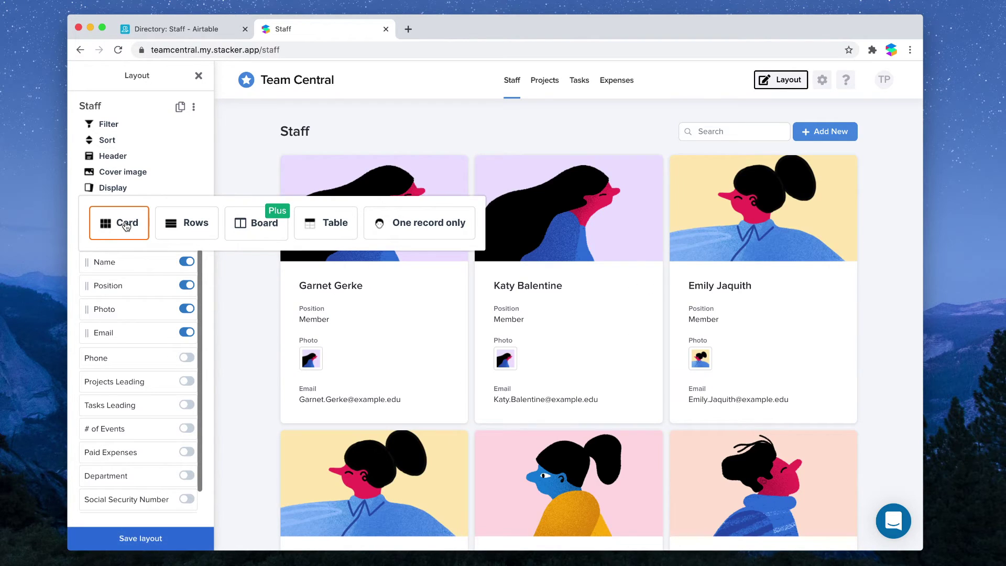
{"action": "left_click", "coordinate": [241, 165]}
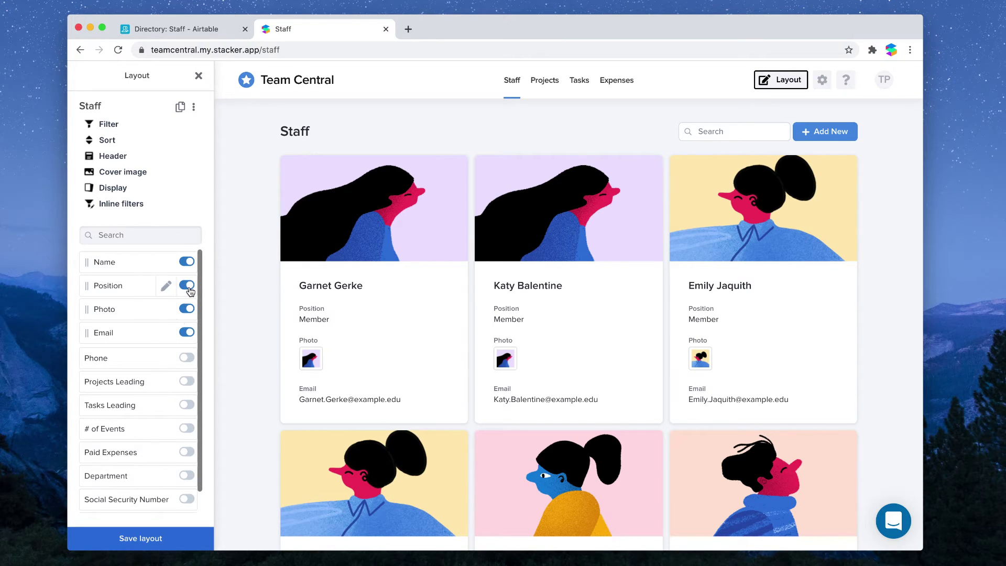
- Hide the Photo, Email and Position fields from the Staff cards and show Department instead
{"action": "left_click", "coordinate": [187, 309]}
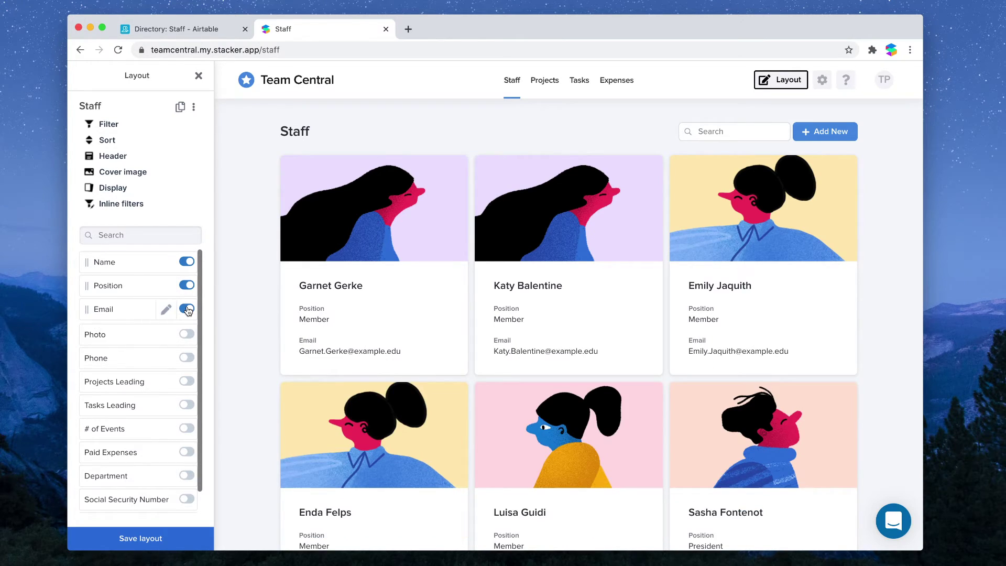
{"action": "left_click", "coordinate": [187, 309]}
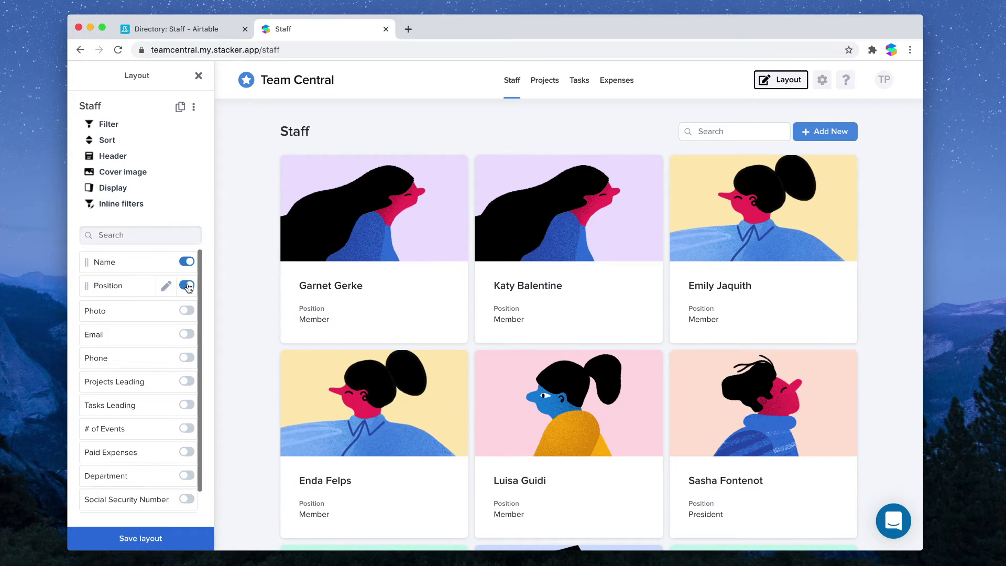
{"action": "left_click", "coordinate": [187, 285]}
{"action": "scroll", "coordinate": [171, 344], "scroll_direction": "down", "scroll_amount": 1}
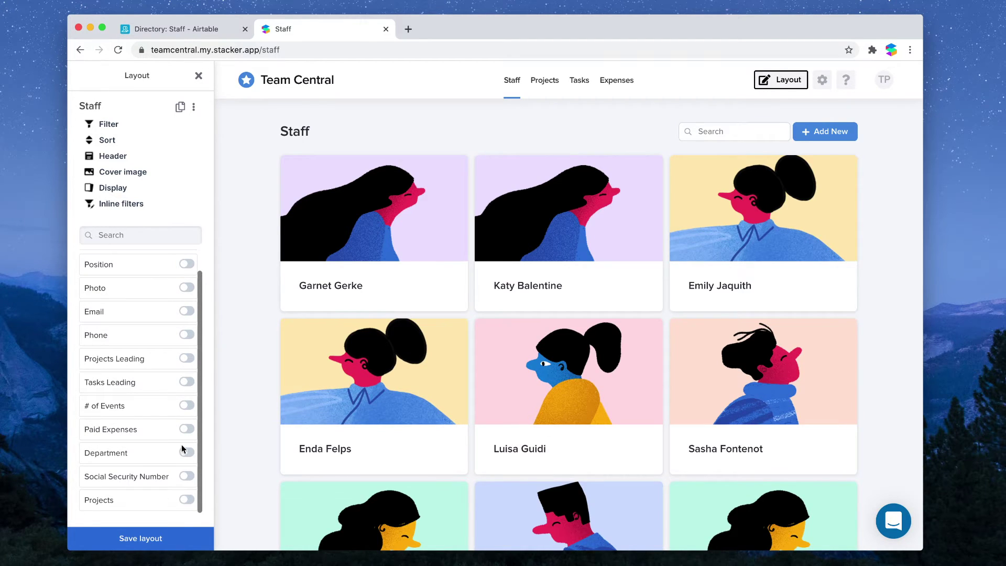
{"action": "left_click", "coordinate": [186, 452]}
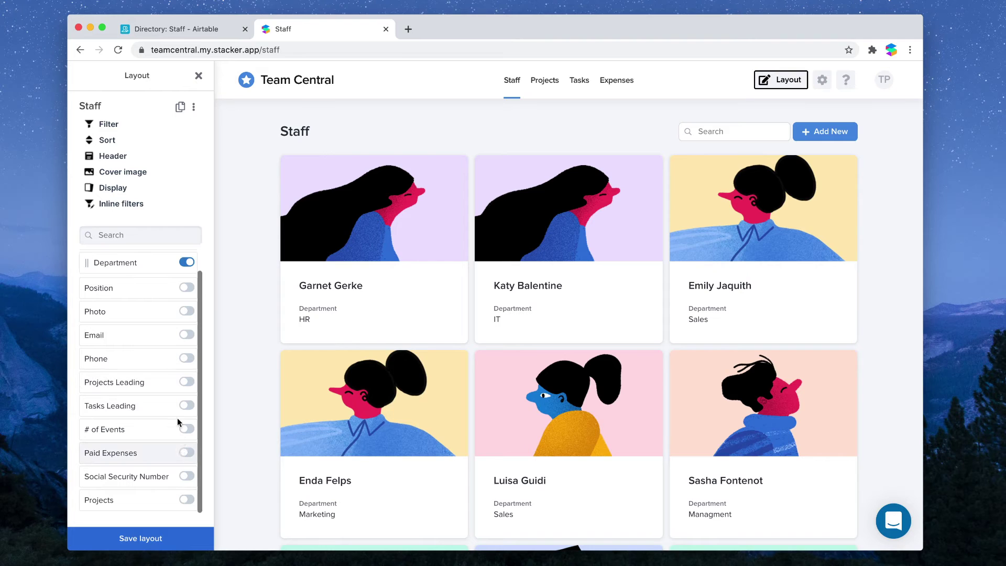
- Enable inline filters on the Staff layout, and test the Department filter with IT before clearing it
{"action": "left_click", "coordinate": [124, 204]}
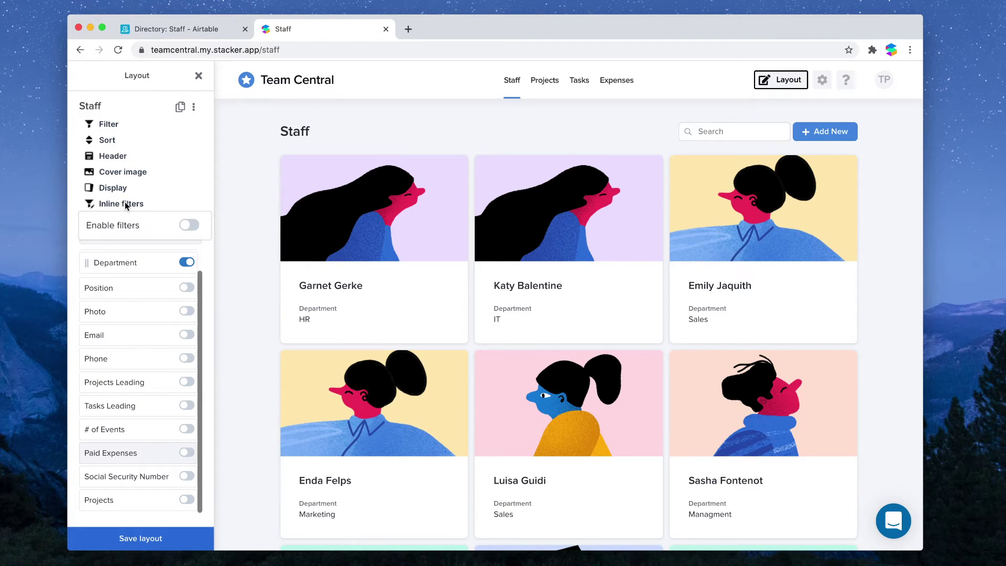
{"action": "left_click", "coordinate": [187, 225]}
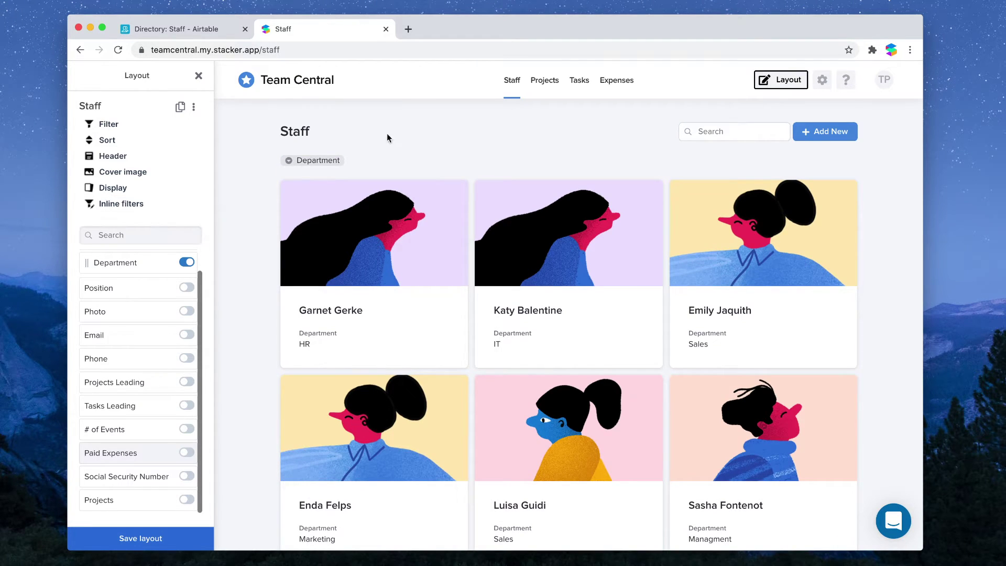
{"action": "left_click", "coordinate": [311, 163]}
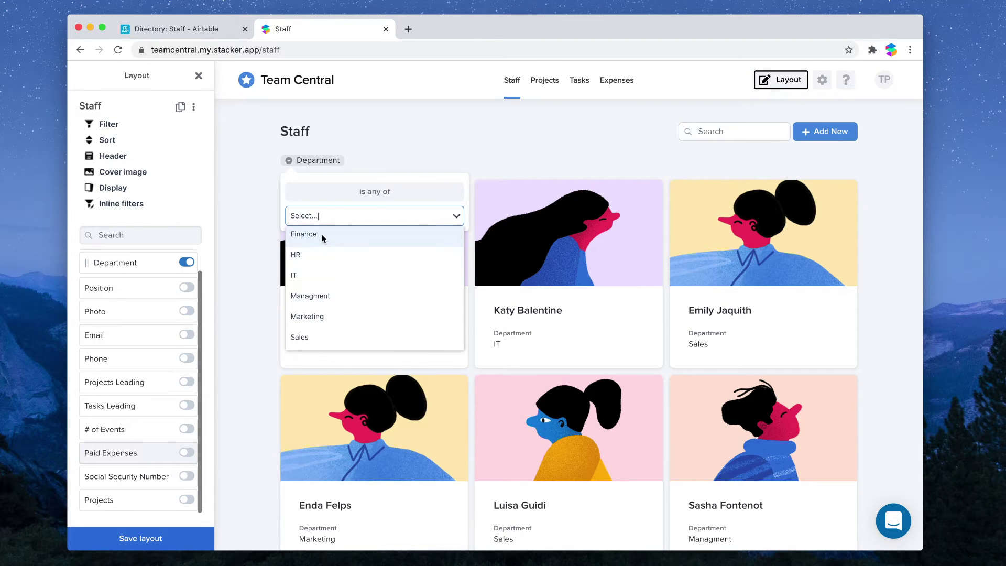
{"action": "left_click", "coordinate": [319, 274]}
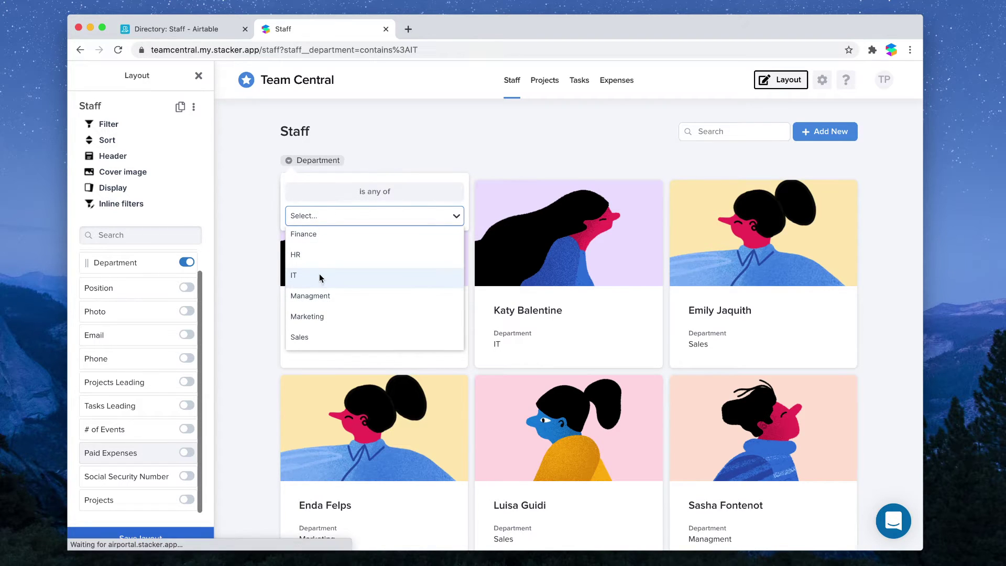
{"action": "left_click", "coordinate": [423, 135]}
{"action": "left_click", "coordinate": [389, 161]}
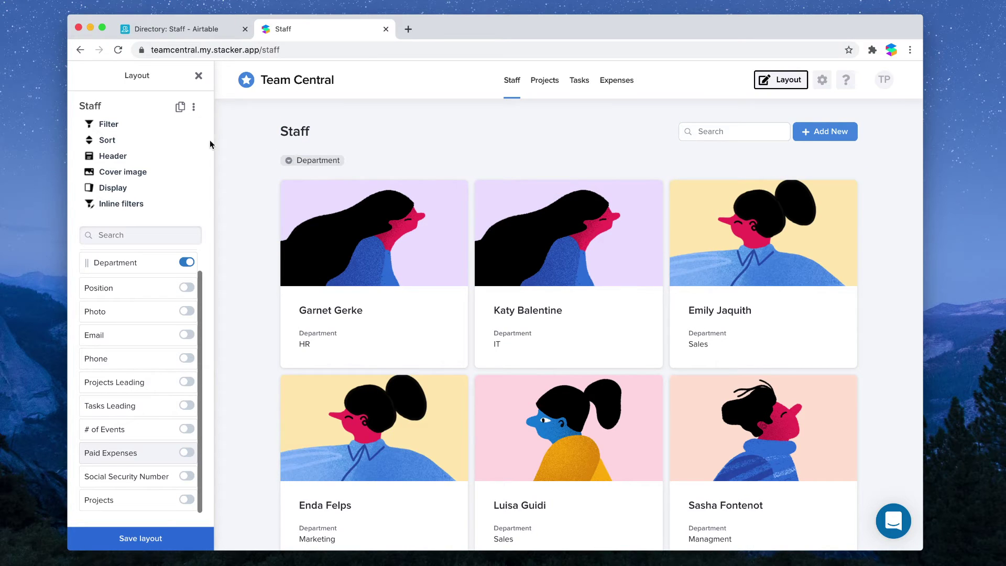
- Open the first staff member's detail page, saving the Staff layout changes
{"action": "left_click", "coordinate": [397, 280]}
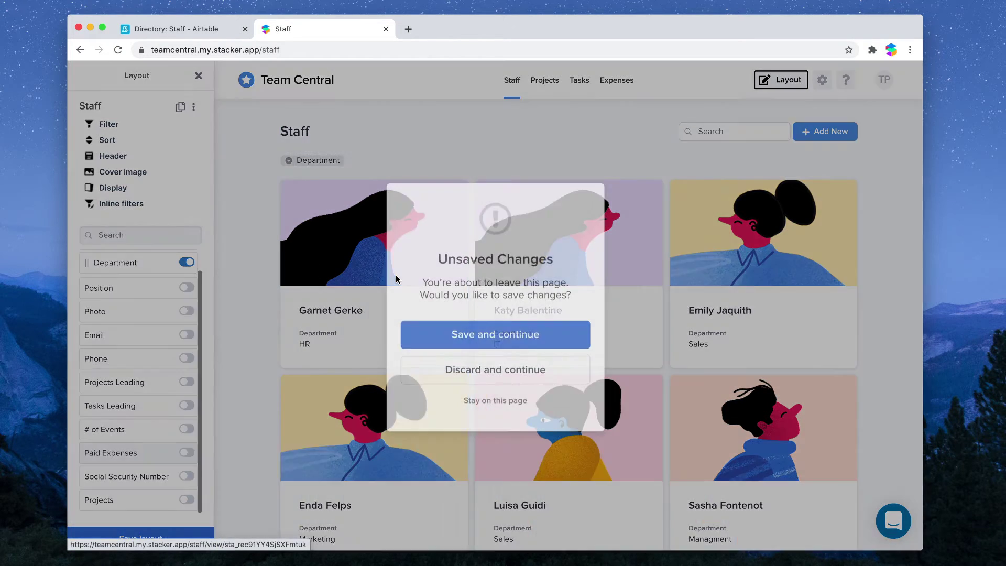
{"action": "left_click", "coordinate": [508, 331]}
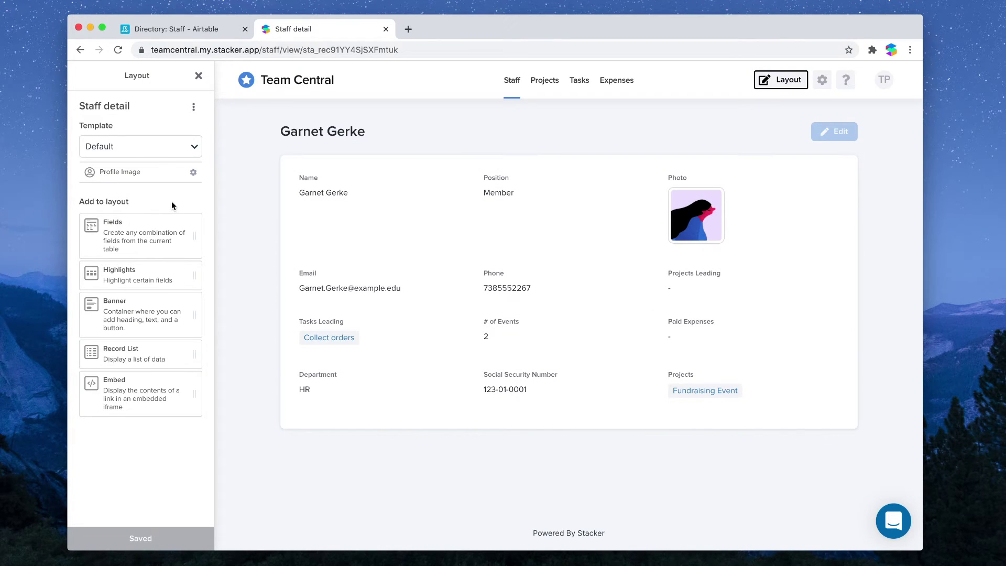
- Apply the Profile template to the Staff detail layout and show Social Security Number, Email, Phone and Department as profile fields
{"action": "left_click", "coordinate": [170, 152]}
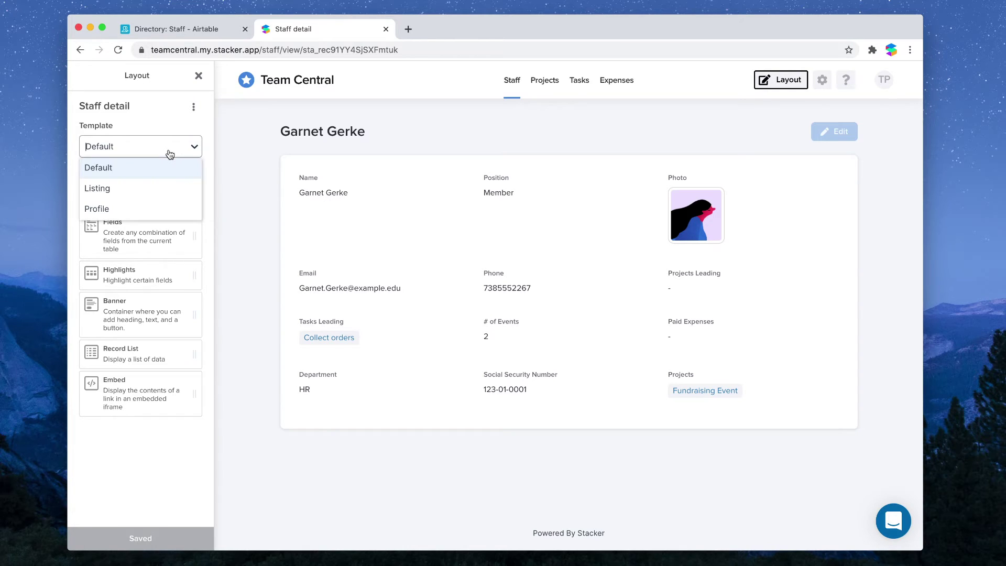
{"action": "left_click", "coordinate": [91, 208]}
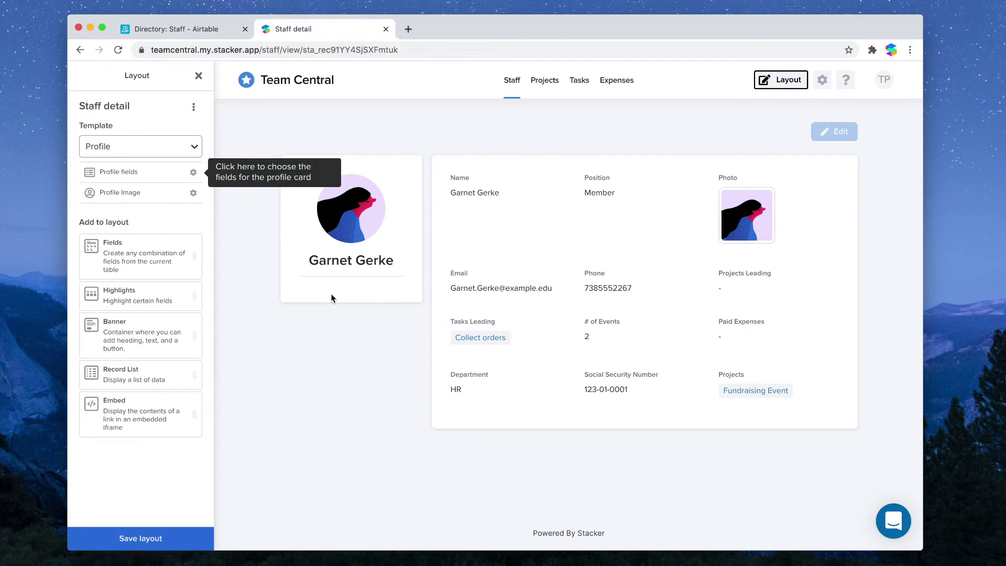
{"action": "left_click", "coordinate": [190, 172]}
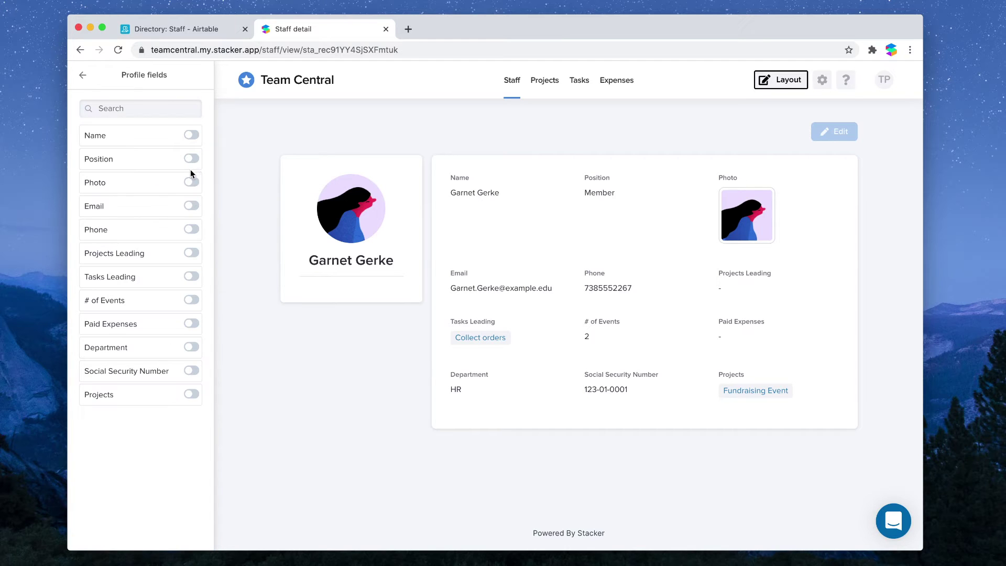
{"action": "left_click", "coordinate": [191, 371]}
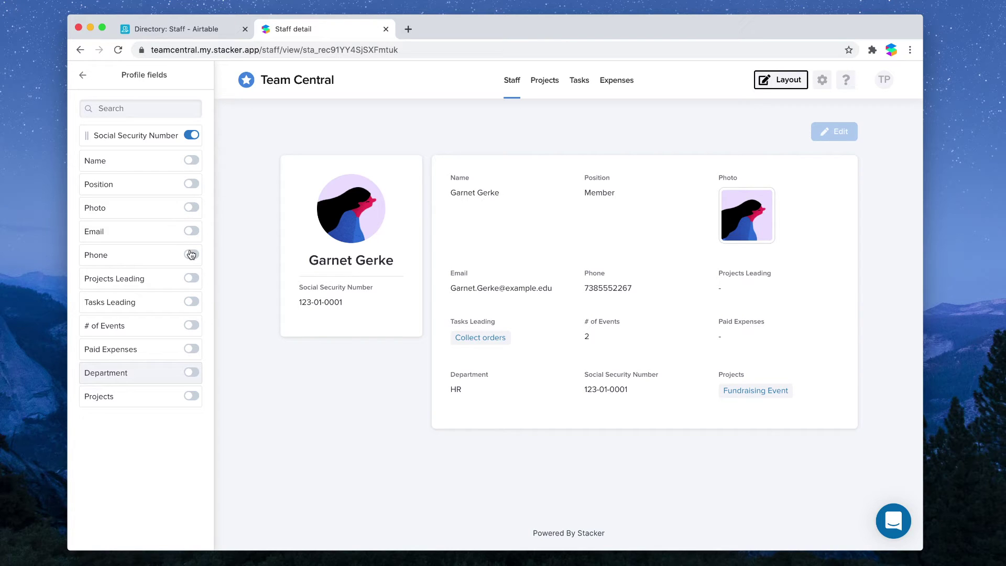
{"action": "left_click", "coordinate": [192, 399]}
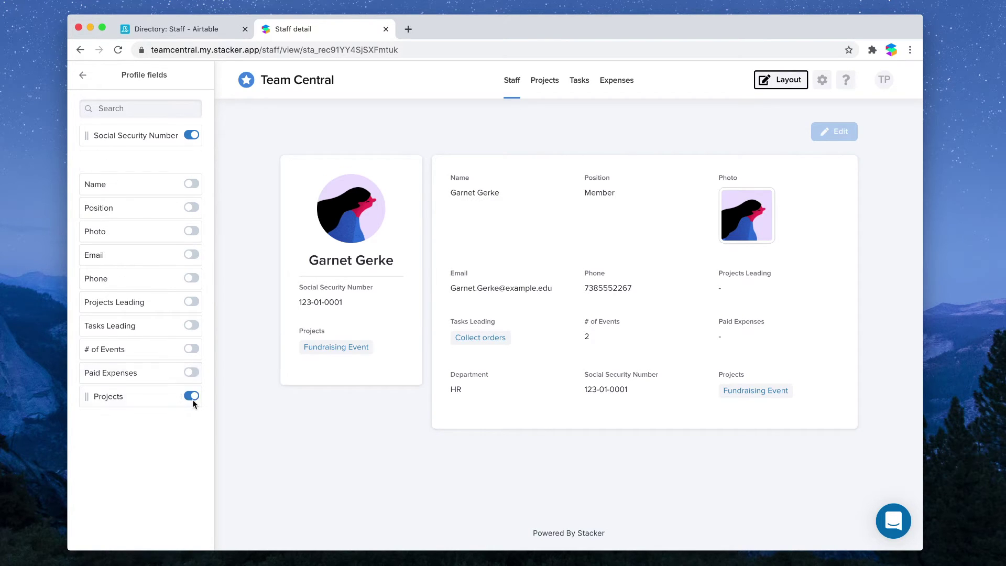
{"action": "left_click", "coordinate": [191, 159]}
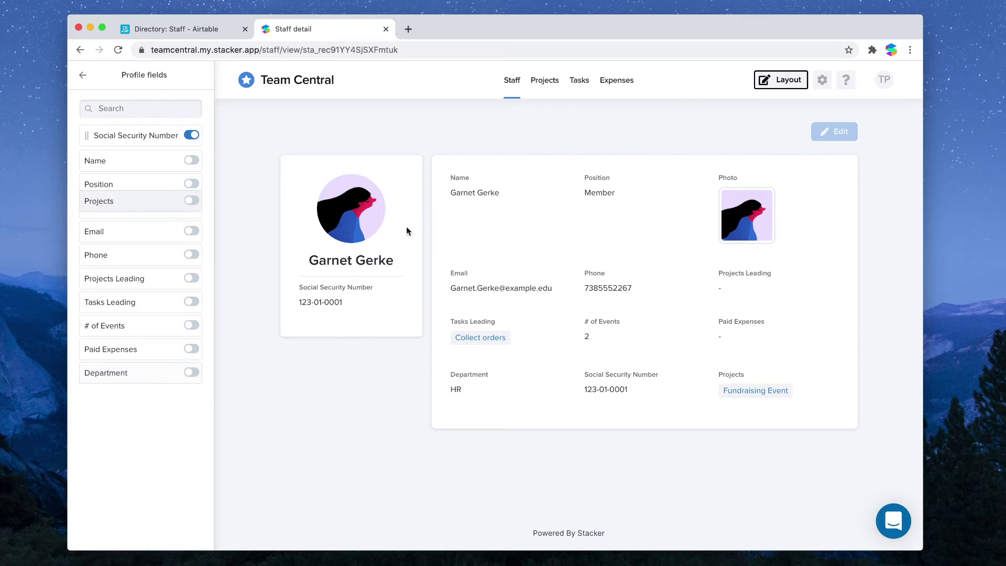
{"action": "left_click", "coordinate": [192, 231]}
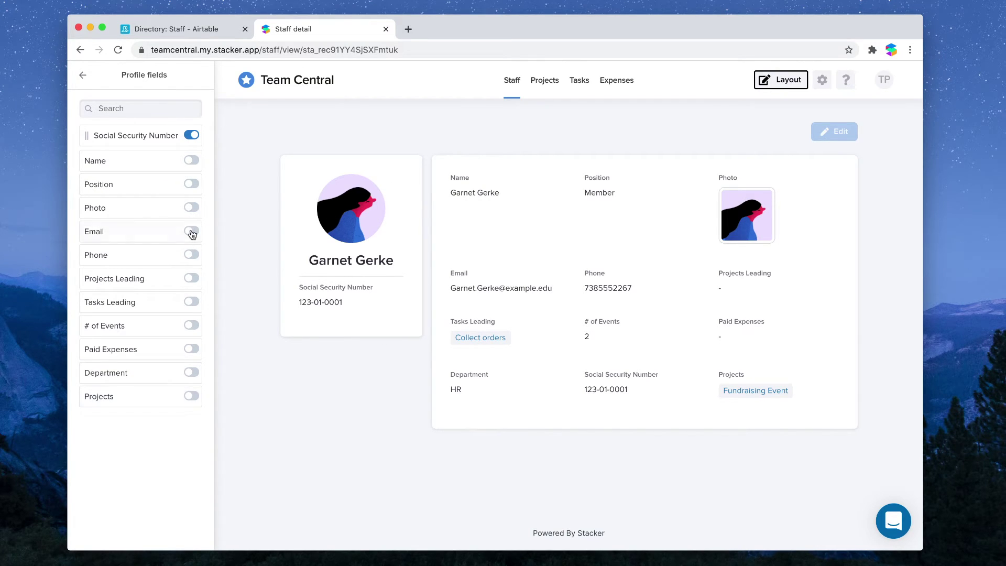
{"action": "left_click", "coordinate": [191, 257]}
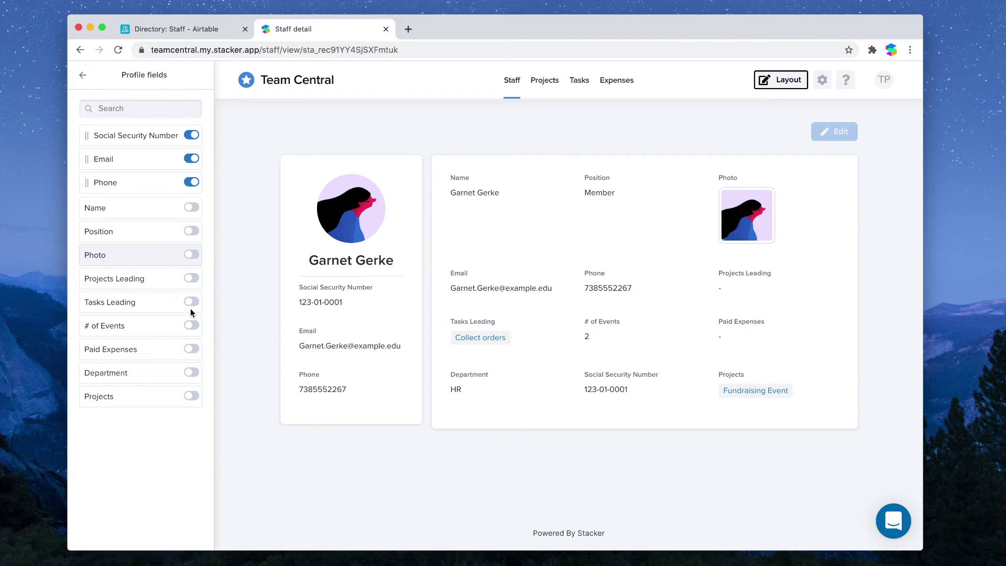
{"action": "left_click", "coordinate": [191, 372]}
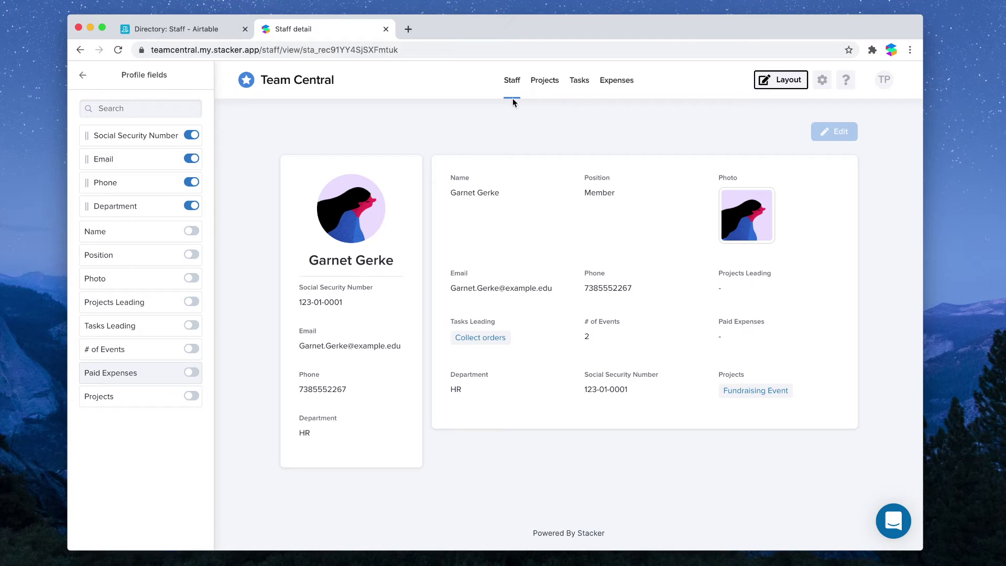
- Delete the main field container from the Staff detail layout and stay on the page
{"action": "left_click", "coordinate": [510, 187]}
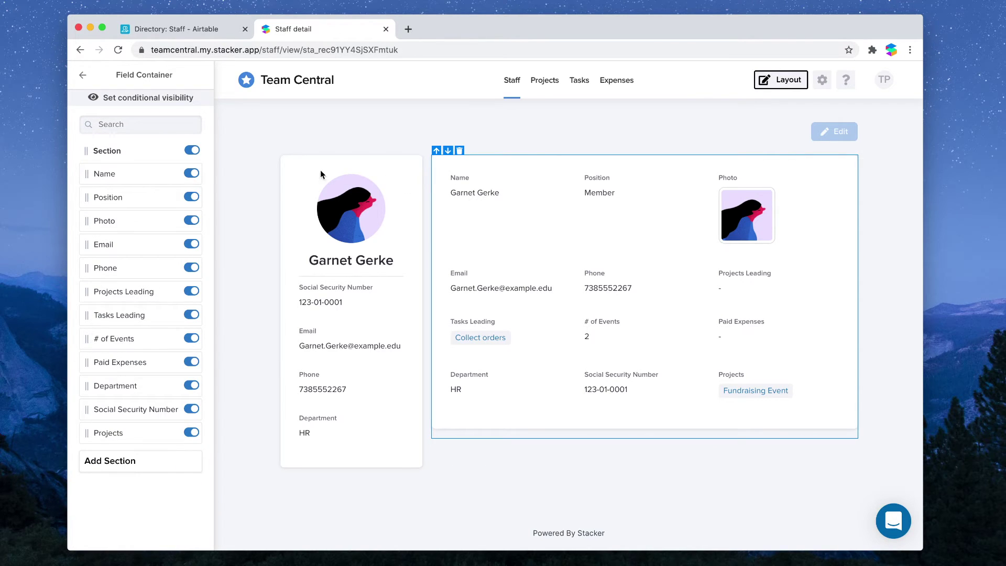
{"action": "left_click", "coordinate": [460, 150]}
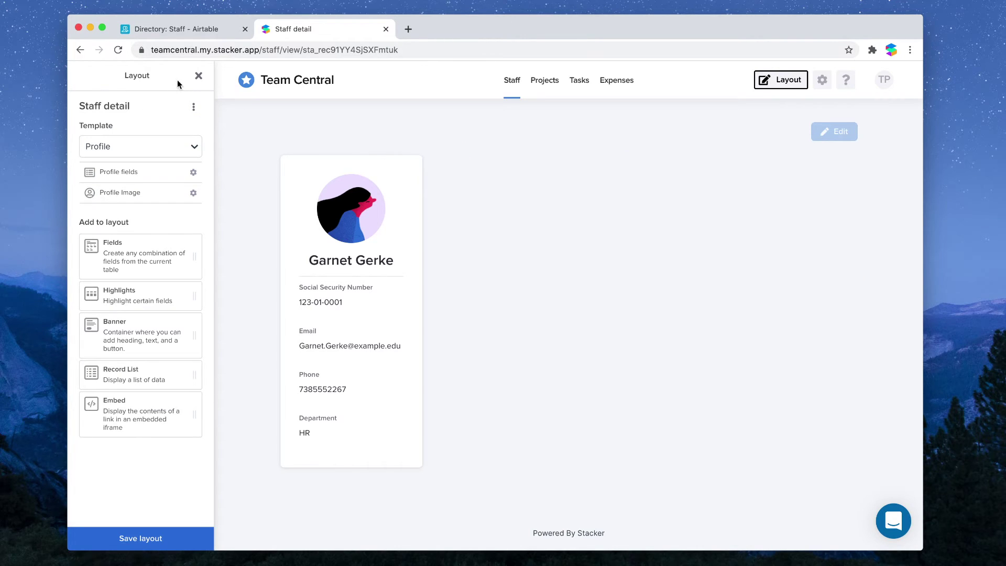
{"action": "left_click", "coordinate": [198, 76]}
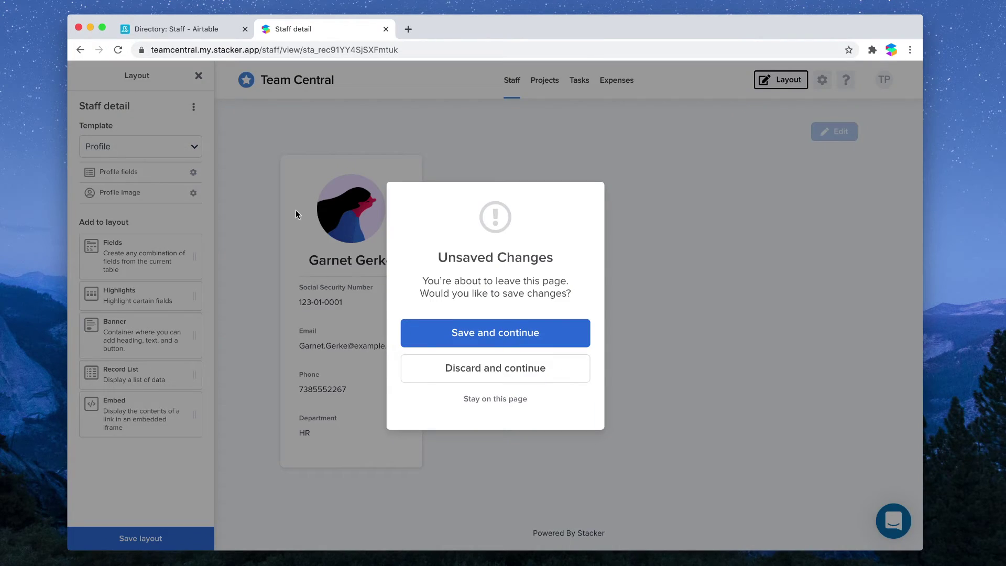
{"action": "left_click", "coordinate": [483, 399]}
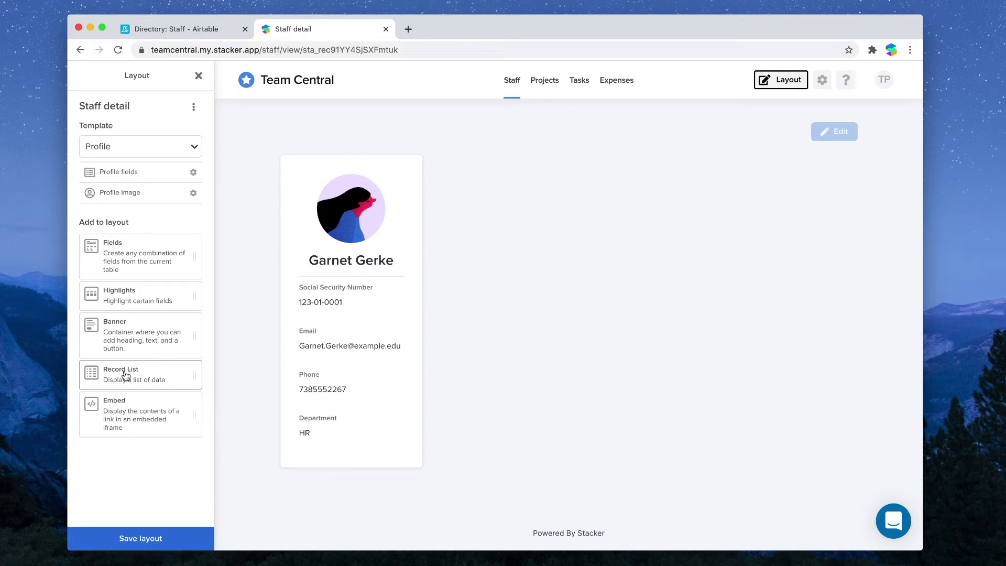
- Add a Record List beside the profile card, showing related records from the Projects field with the Projects layout
{"action": "left_click_drag", "start_coordinate": [125, 375], "coordinate": [504, 171]}
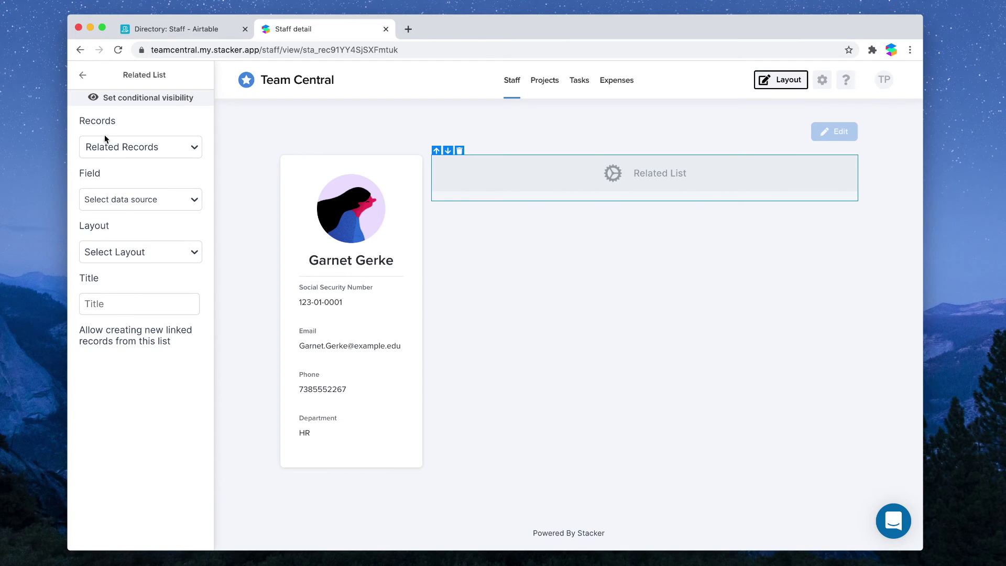
{"action": "left_click", "coordinate": [126, 204]}
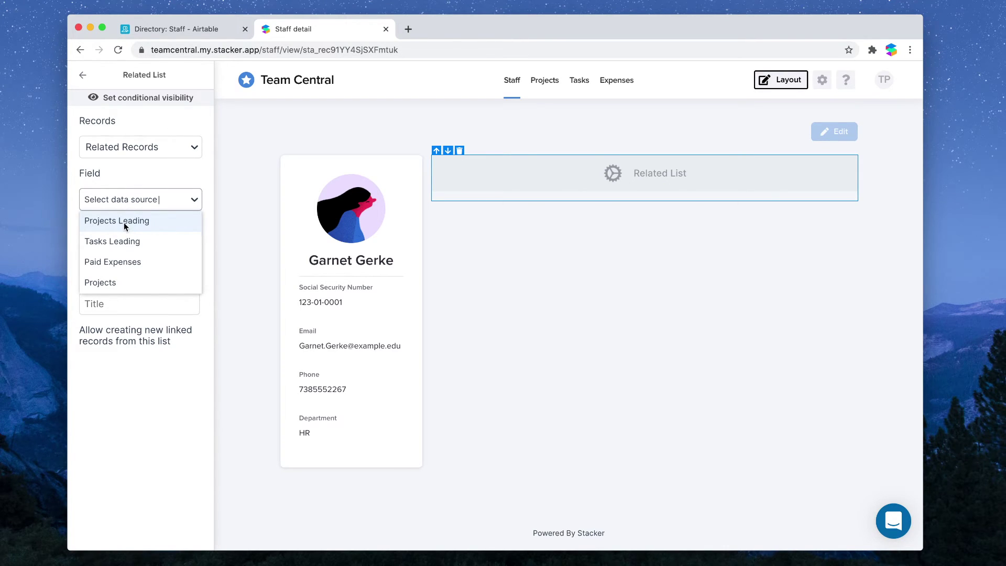
{"action": "left_click", "coordinate": [124, 222]}
{"action": "left_click", "coordinate": [133, 206]}
{"action": "left_click", "coordinate": [134, 176]}
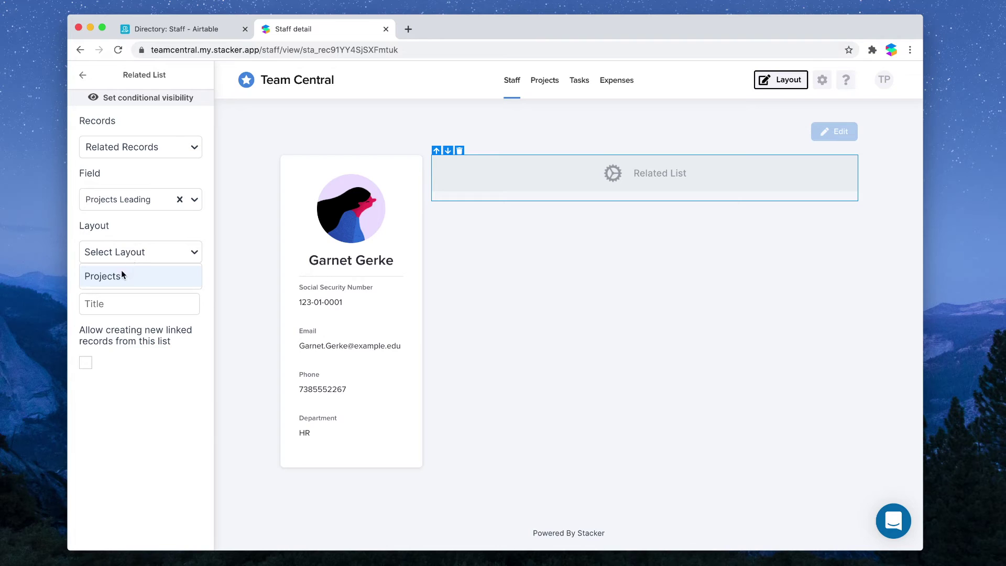
{"action": "left_click", "coordinate": [115, 279]}
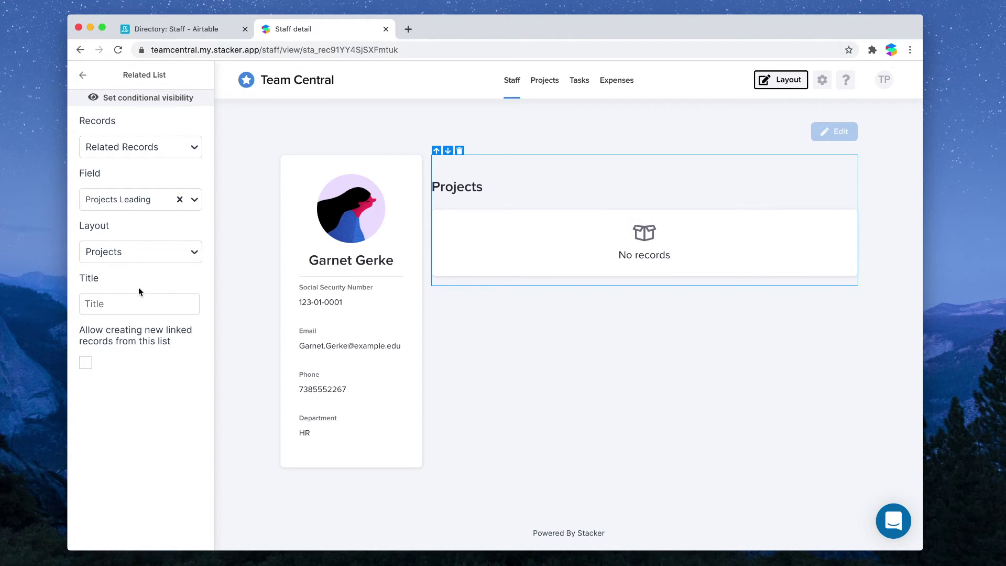
{"action": "left_click", "coordinate": [131, 206]}
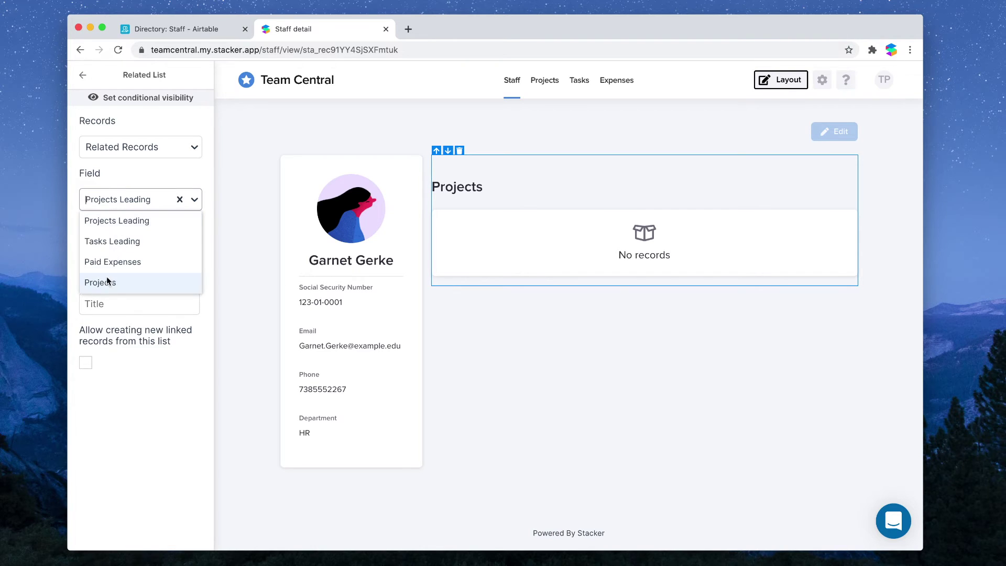
{"action": "left_click", "coordinate": [105, 279]}
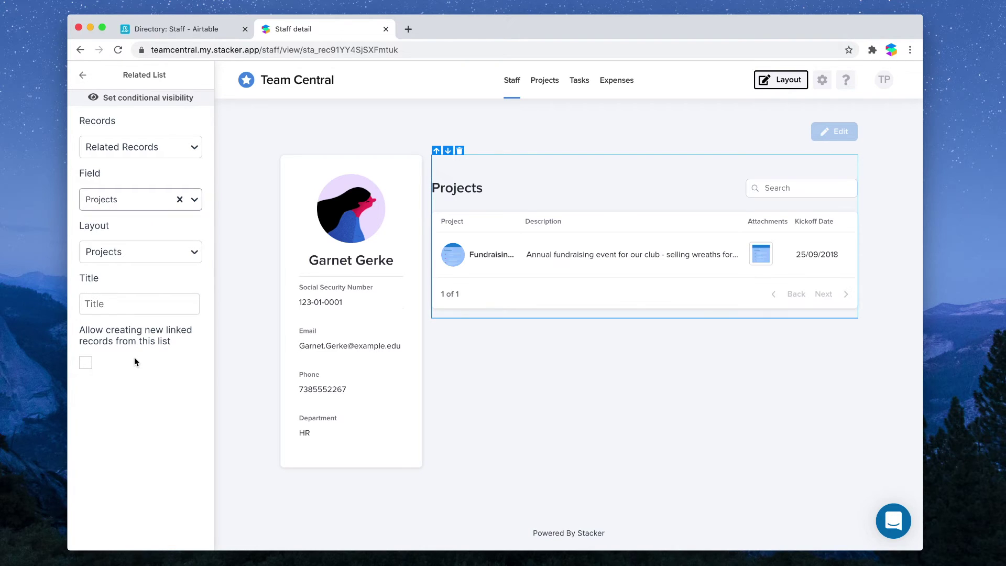
- Title the related list "Member of" and go to the Projects page, saving the Staff detail layout changes
{"action": "left_click", "coordinate": [119, 313]}
{"action": "type", "text": "Members of"}
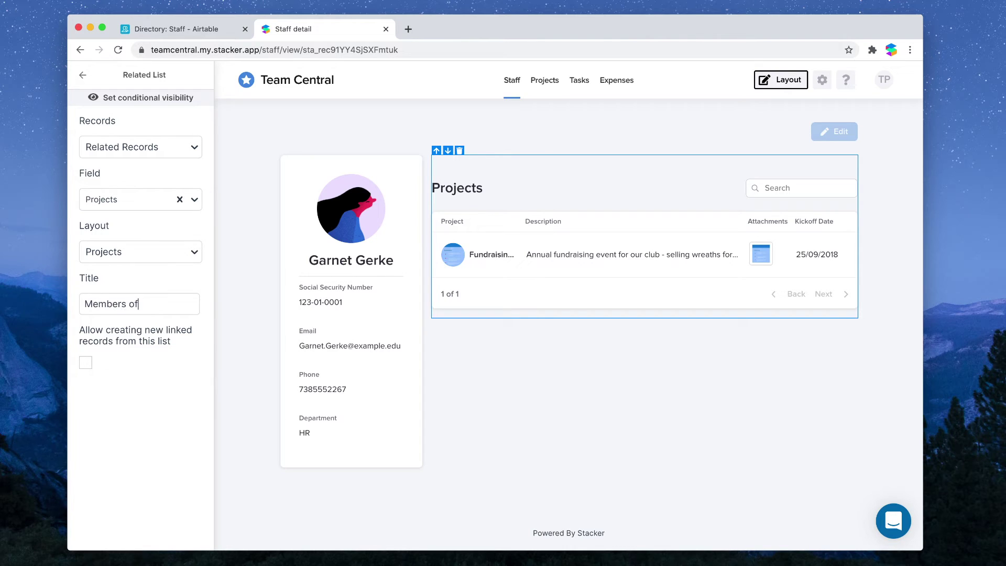
{"action": "left_click", "coordinate": [127, 302]}
{"action": "key", "text": "BackSpace"}
{"action": "left_click", "coordinate": [82, 75]}
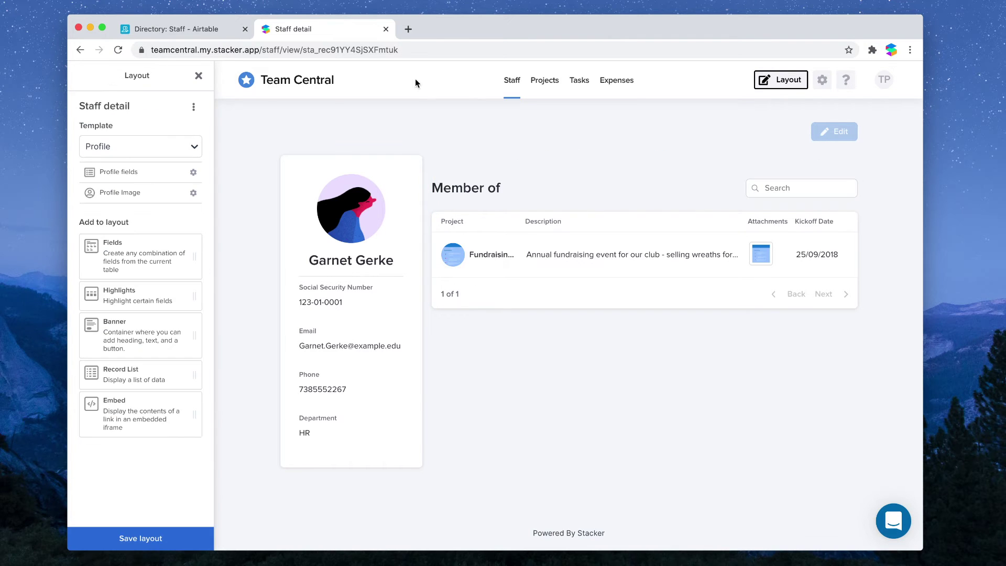
{"action": "left_click", "coordinate": [555, 76]}
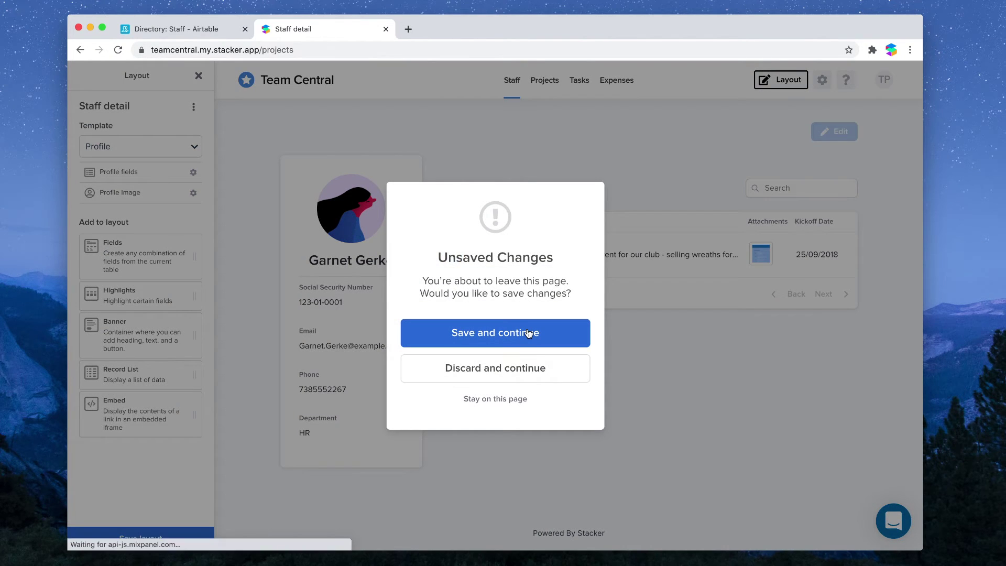
{"action": "left_click", "coordinate": [528, 333]}
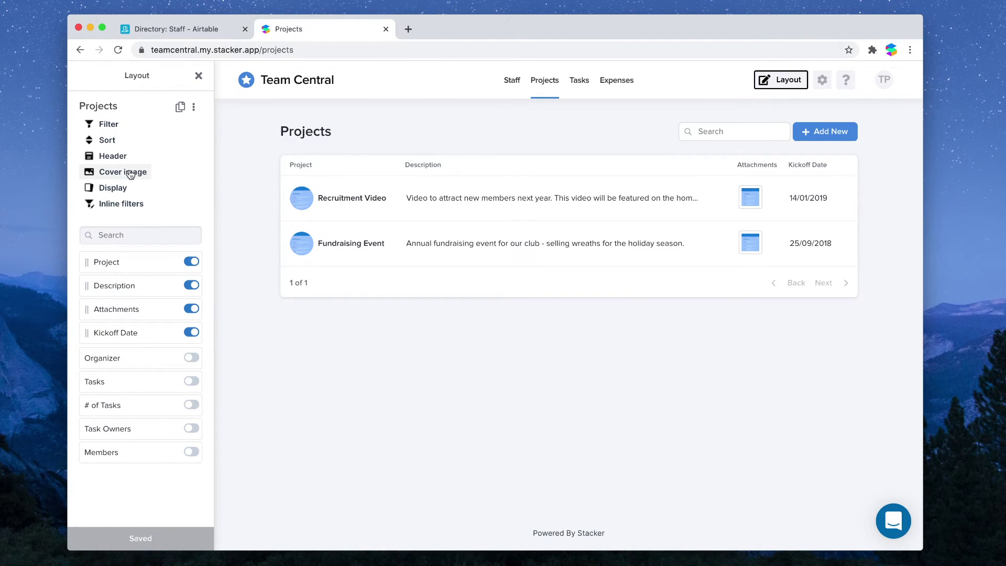
- Switch the Projects list to the Rows display with Description and Attachments hidden, and save the layout
{"action": "left_click", "coordinate": [105, 188]}
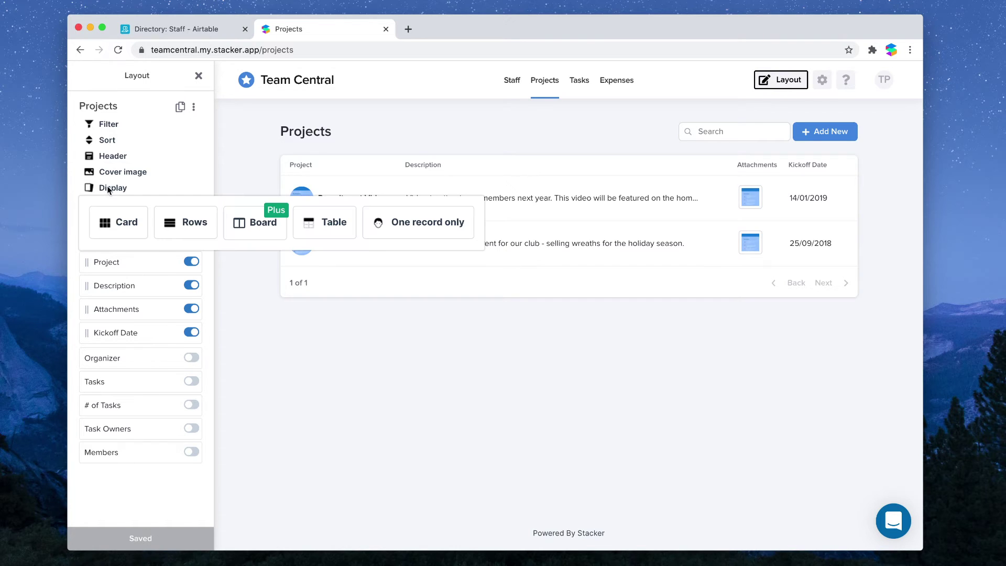
{"action": "left_click", "coordinate": [187, 226]}
{"action": "left_click", "coordinate": [208, 164]}
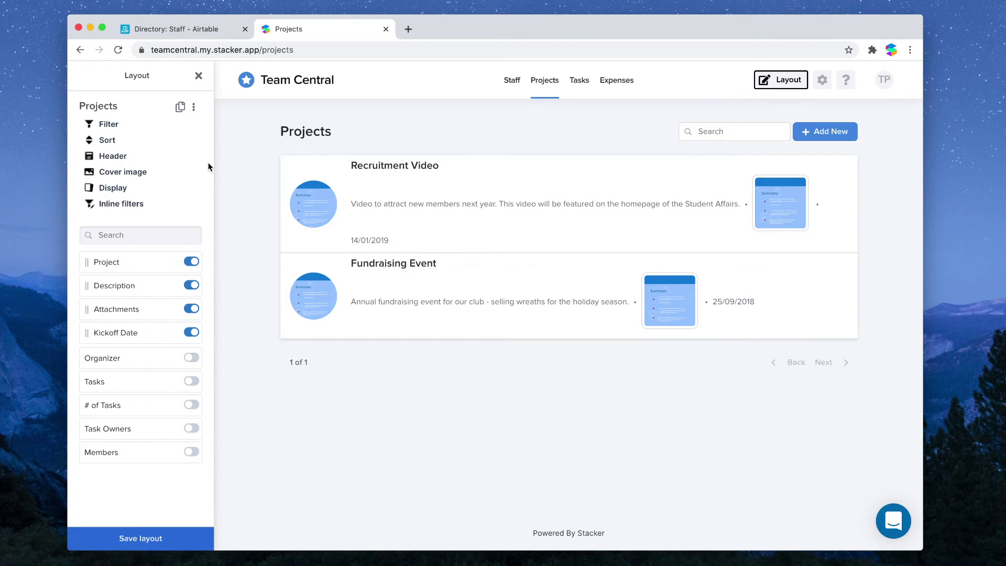
{"action": "left_click", "coordinate": [192, 287]}
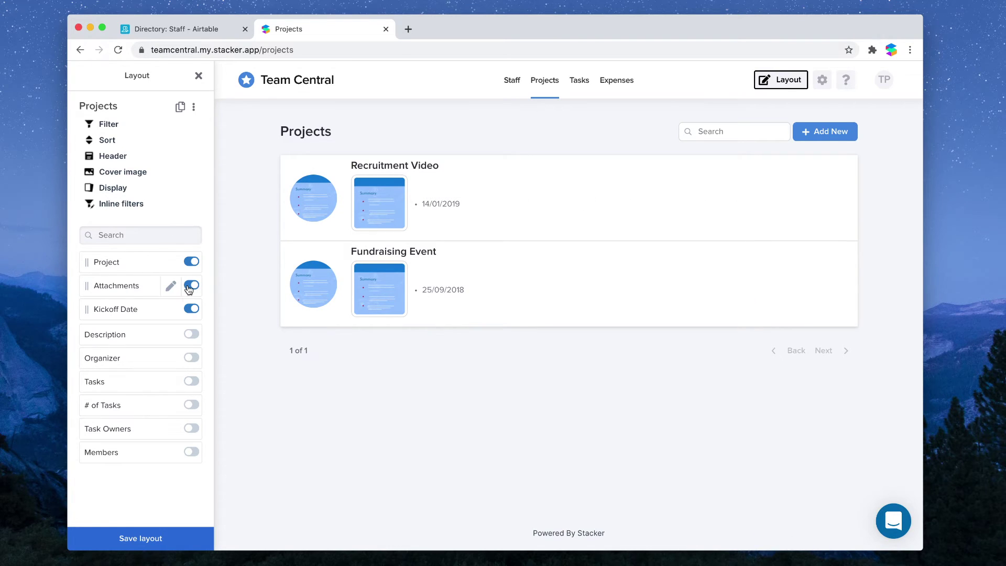
{"action": "left_click", "coordinate": [190, 287]}
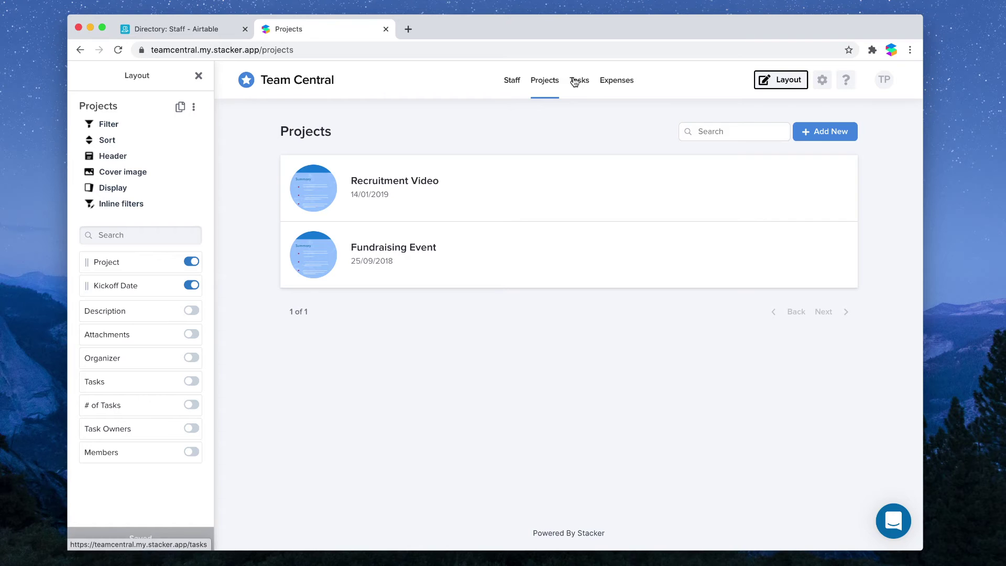
- Open the Recruitment Video project's detail page and add a Highlights block with # of Tasks and Kickoff Date above the fields
{"action": "left_click", "coordinate": [519, 186]}
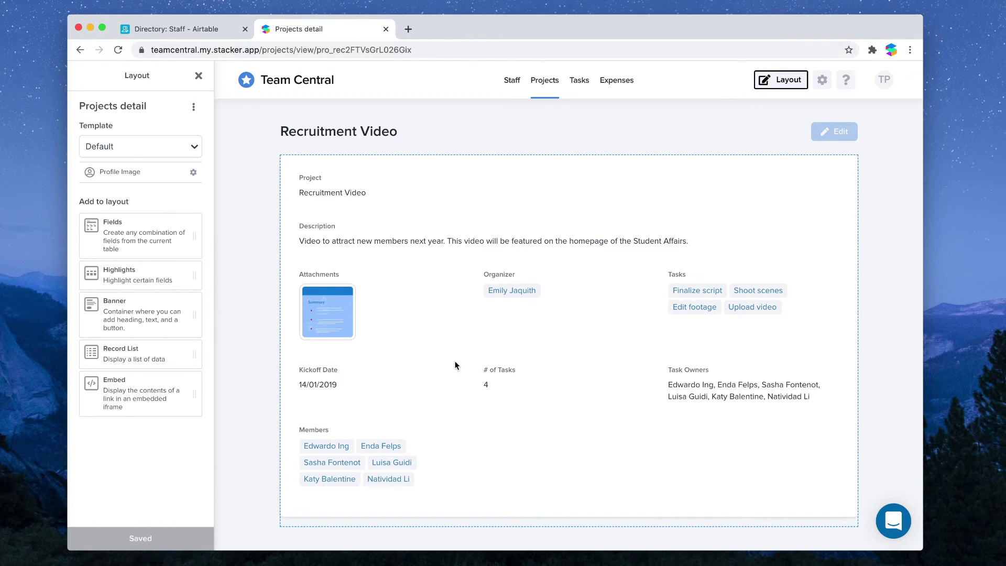
{"action": "left_click_drag", "start_coordinate": [113, 283], "coordinate": [323, 169]}
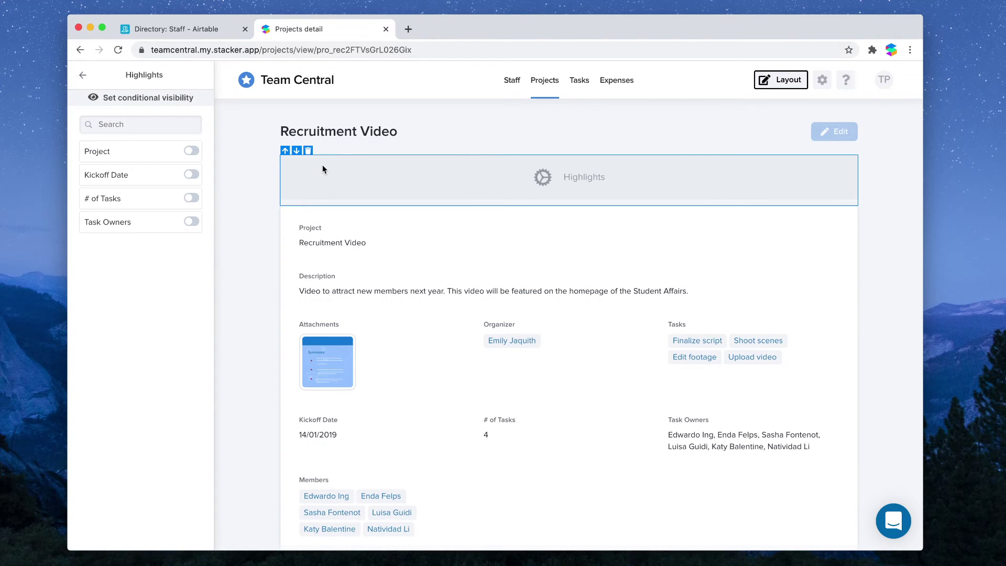
{"action": "left_click", "coordinate": [189, 199]}
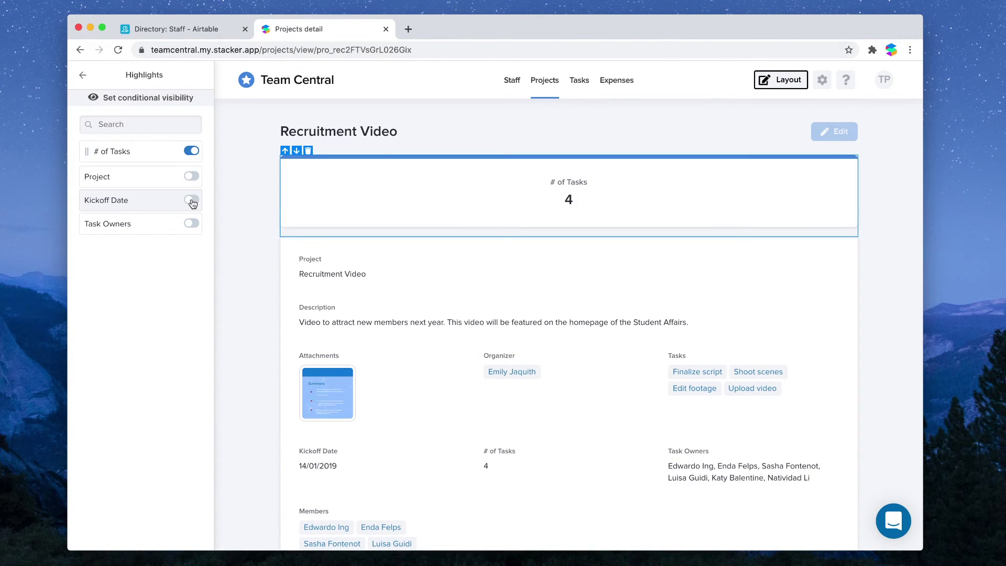
{"action": "left_click", "coordinate": [191, 201]}
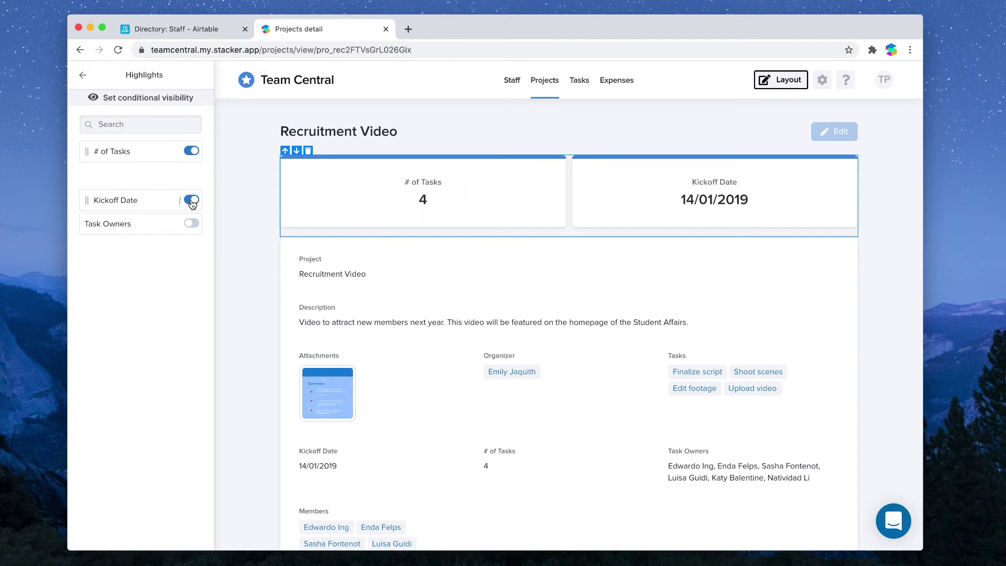
{"action": "left_click", "coordinate": [77, 76]}
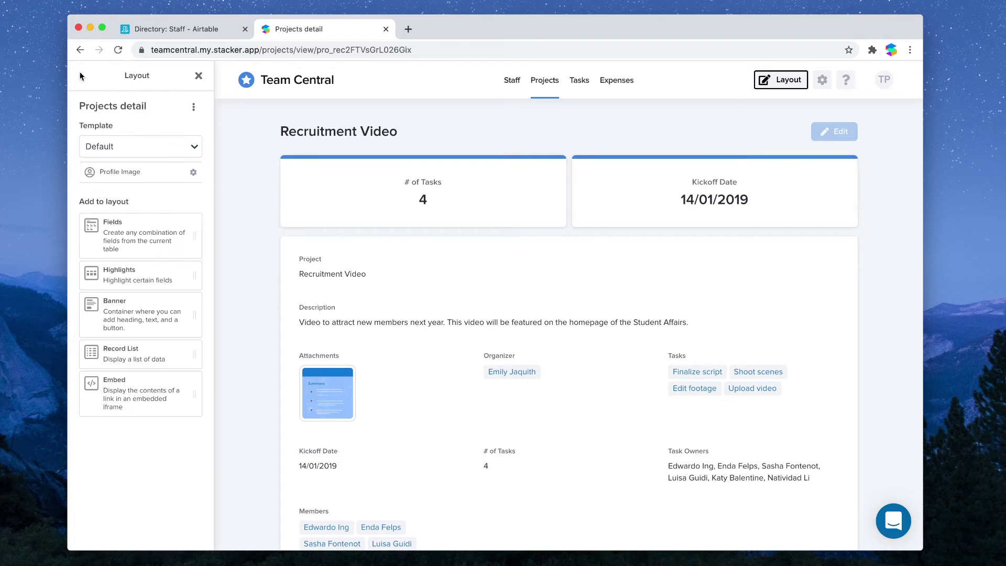
- Hide every field except Description in the fields block of the Projects detail layout
{"action": "scroll", "coordinate": [565, 385], "scroll_direction": "down", "scroll_amount": 1}
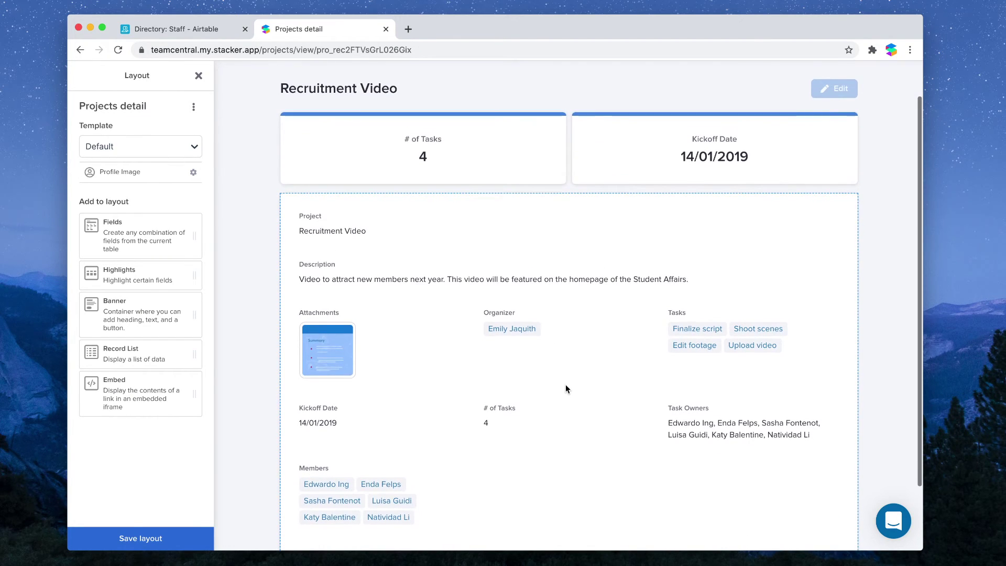
{"action": "scroll", "coordinate": [565, 388], "scroll_direction": "up", "scroll_amount": 1}
{"action": "left_click", "coordinate": [434, 298]}
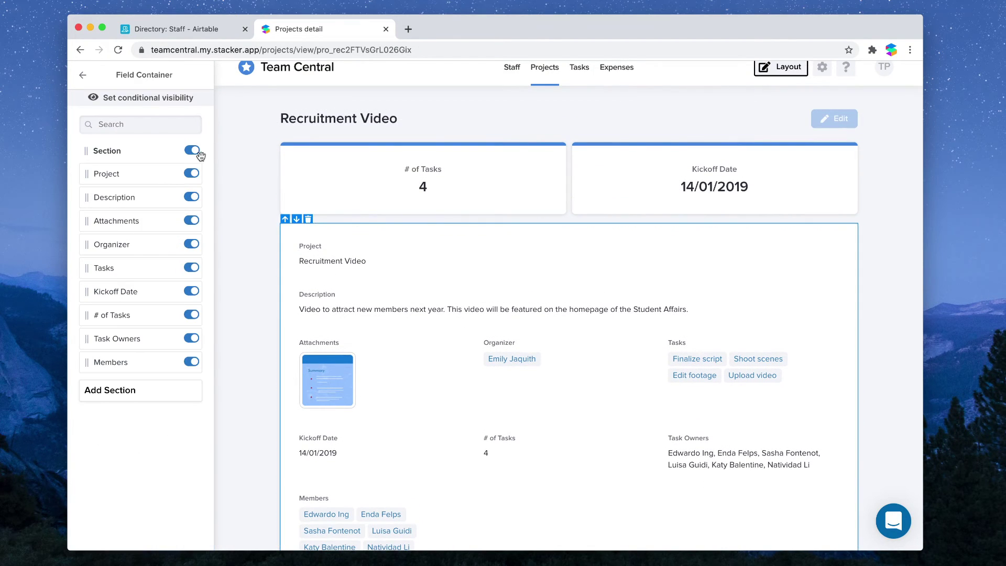
{"action": "left_click", "coordinate": [189, 175]}
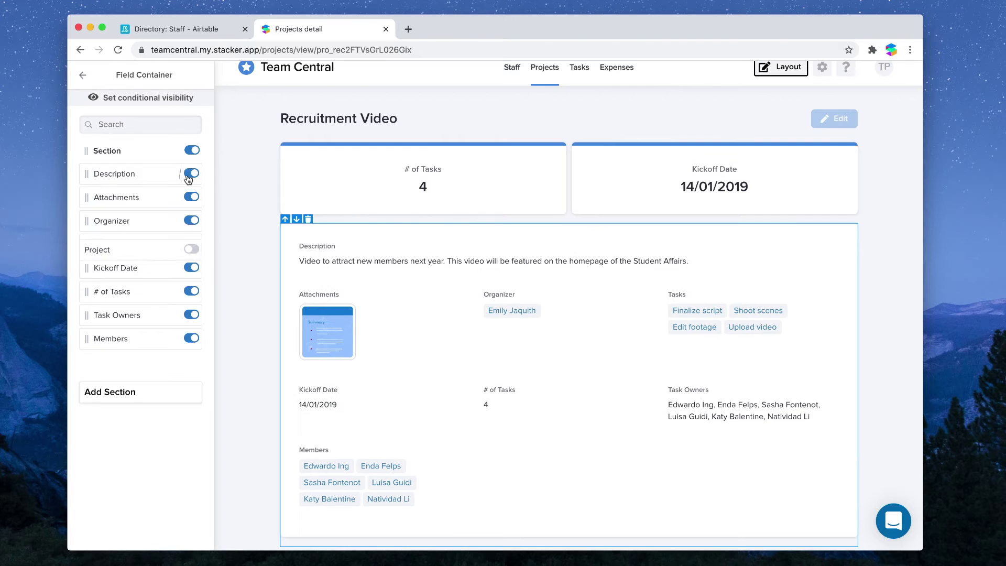
{"action": "left_click", "coordinate": [193, 201]}
{"action": "left_click", "coordinate": [193, 200]}
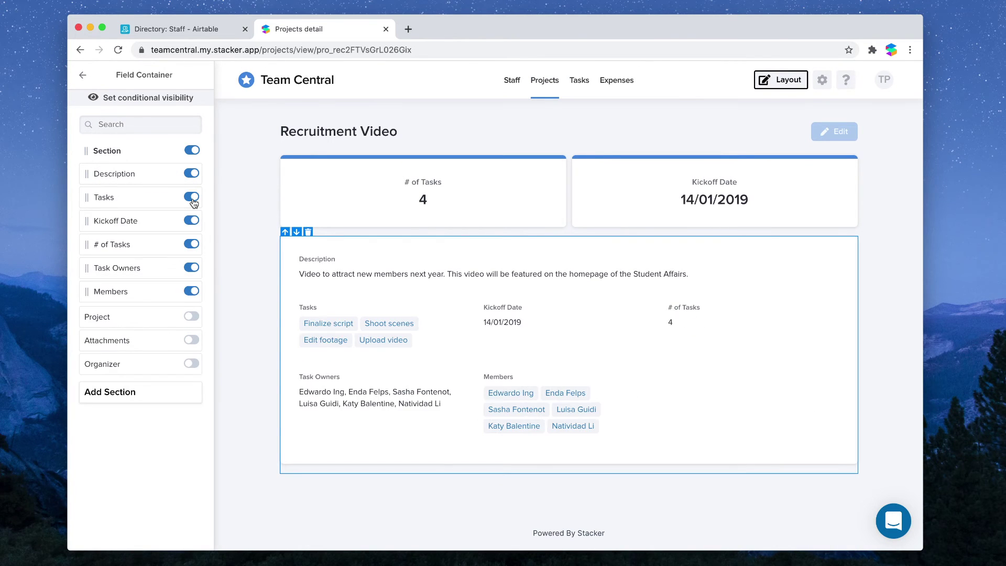
{"action": "left_click", "coordinate": [192, 201]}
{"action": "left_click", "coordinate": [192, 201]}
{"action": "left_click", "coordinate": [193, 202]}
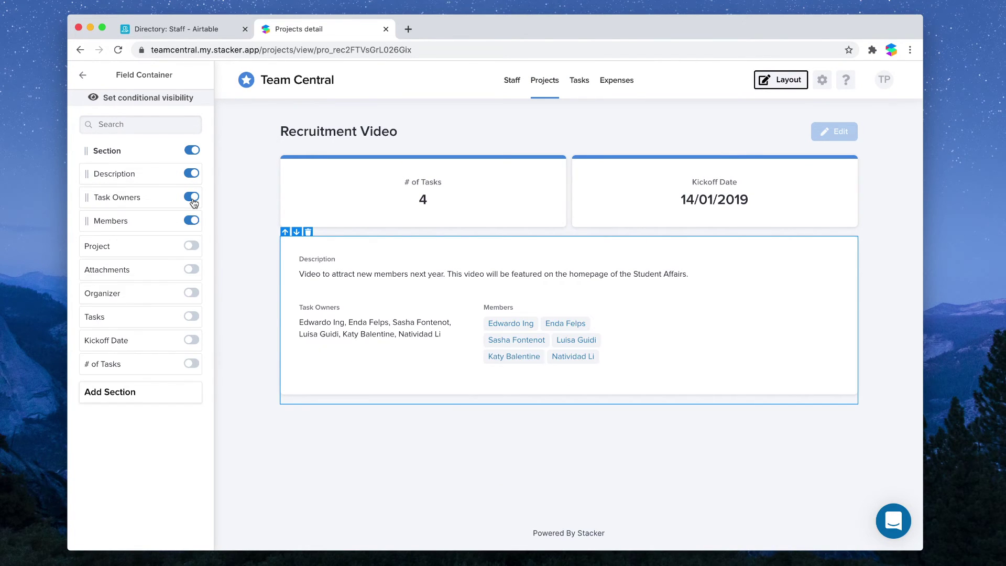
{"action": "left_click", "coordinate": [193, 202]}
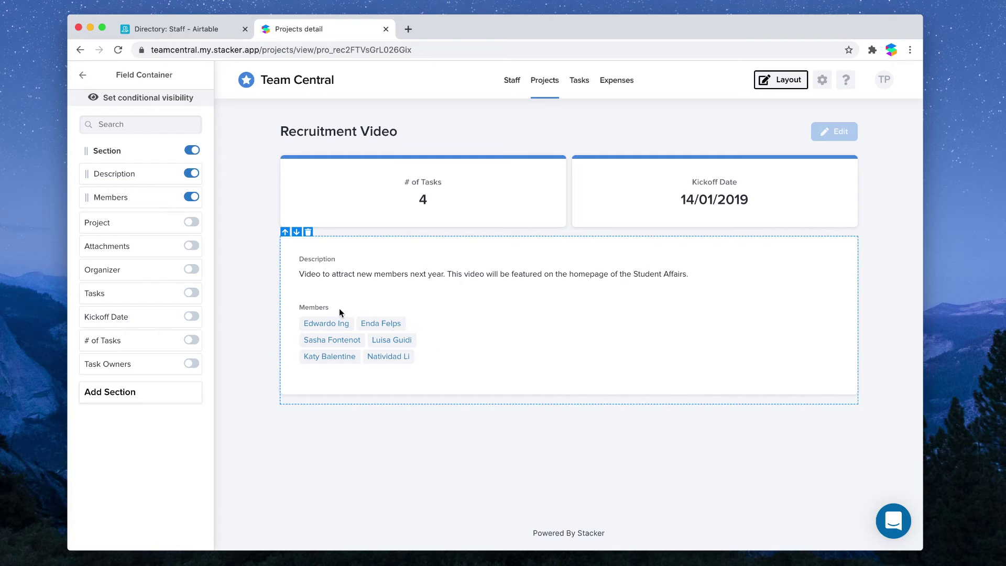
{"action": "left_click", "coordinate": [192, 198]}
{"action": "left_click", "coordinate": [83, 75]}
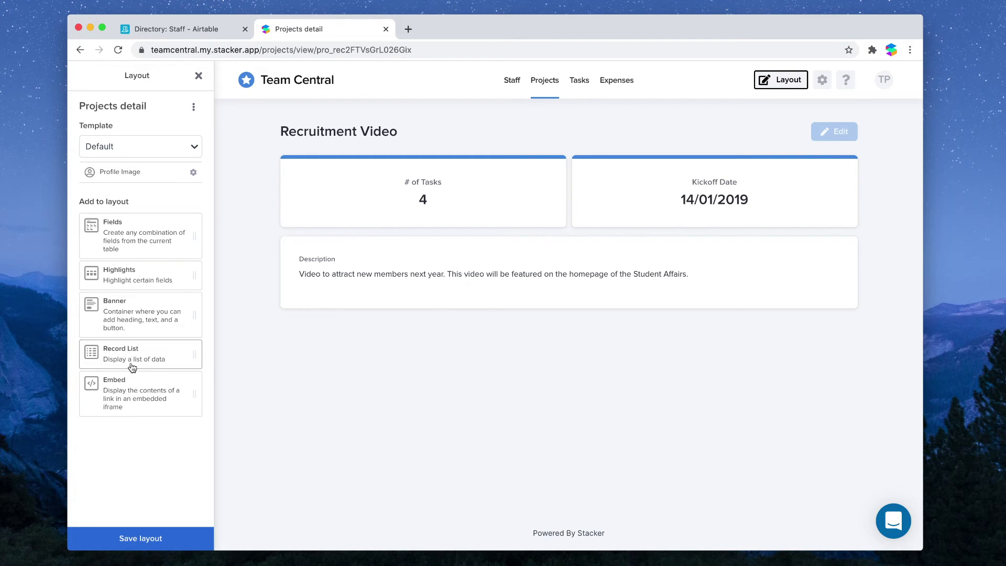
- Add a Record List below the Description block, showing related records from the Members field with the Staff layout
{"action": "left_click_drag", "start_coordinate": [132, 366], "coordinate": [413, 310]}
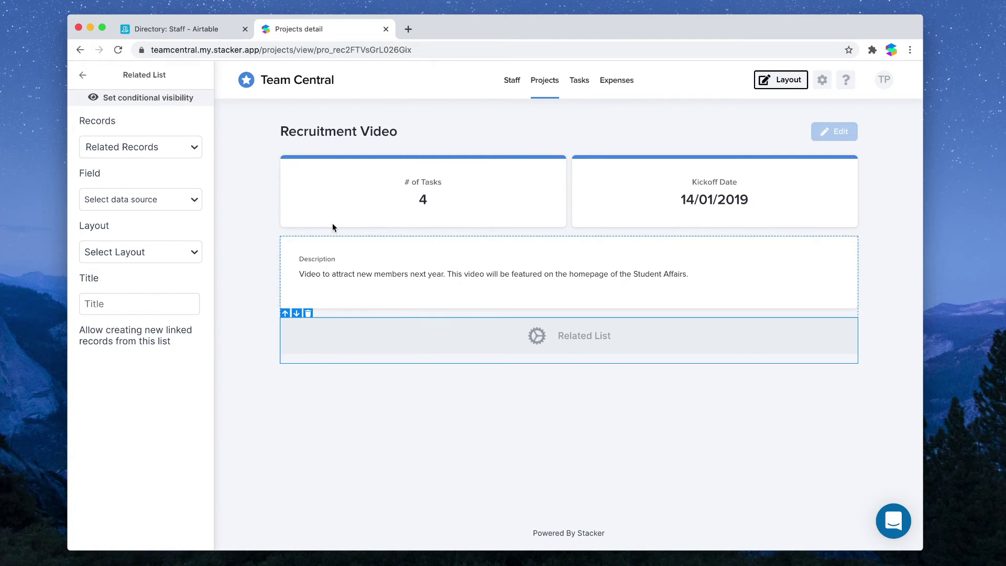
{"action": "left_click", "coordinate": [137, 207]}
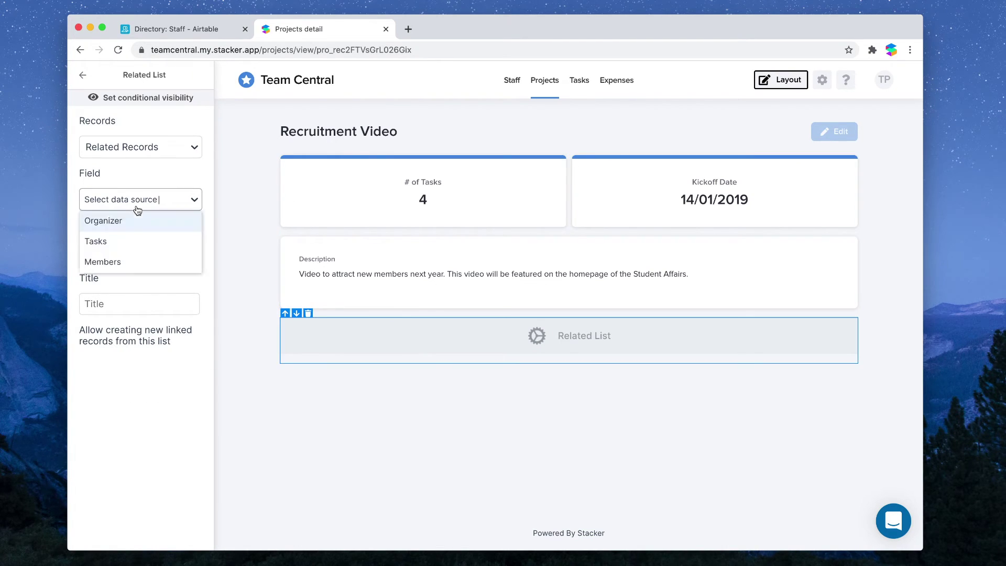
{"action": "left_click", "coordinate": [129, 261]}
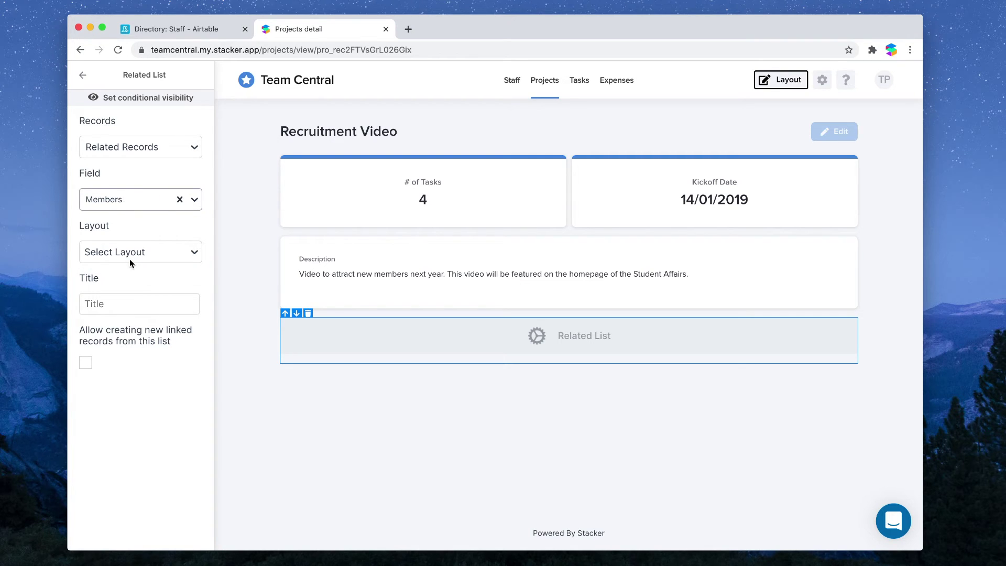
{"action": "left_click", "coordinate": [137, 253]}
{"action": "left_click", "coordinate": [123, 275]}
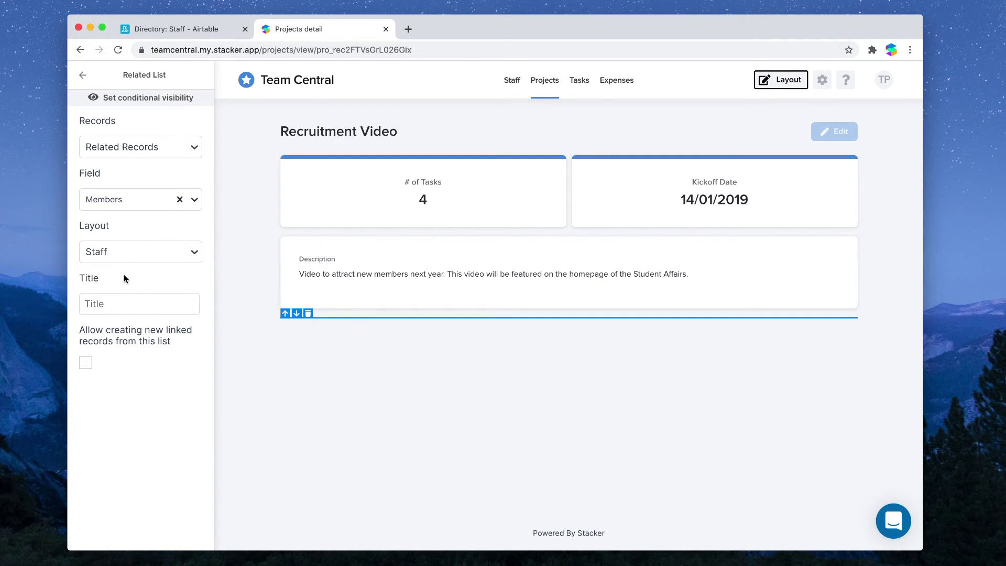
{"action": "scroll", "coordinate": [391, 290], "scroll_direction": "down", "scroll_amount": 1}
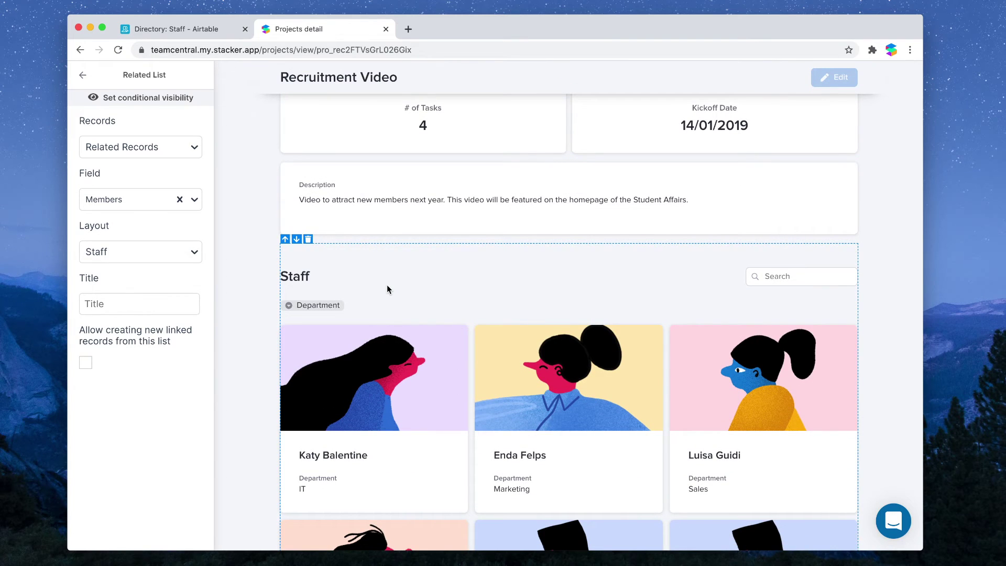
{"action": "scroll", "coordinate": [387, 289], "scroll_direction": "down", "scroll_amount": 3}
{"action": "scroll", "coordinate": [386, 285], "scroll_direction": "down", "scroll_amount": 2}
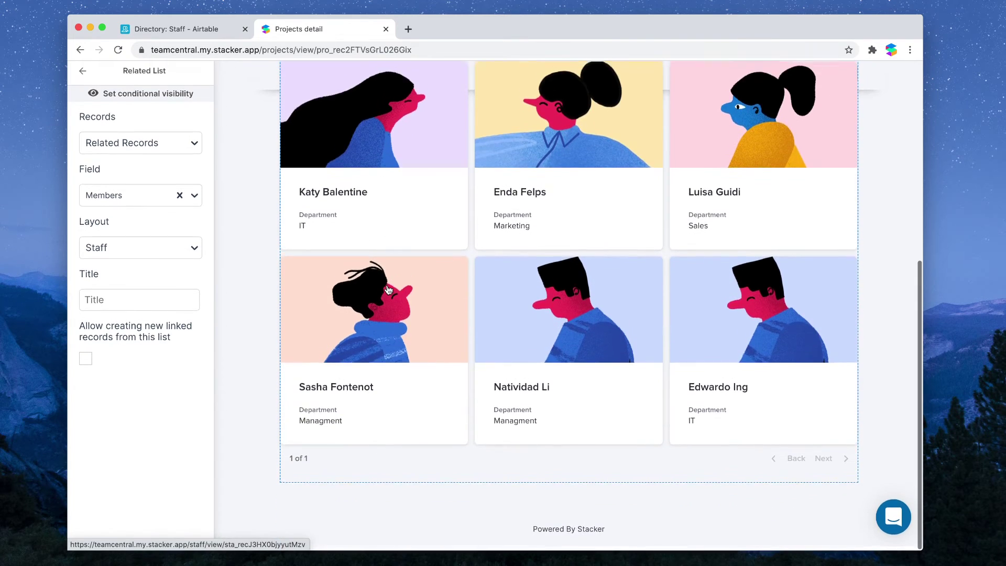
{"action": "scroll", "coordinate": [387, 285], "scroll_direction": "up", "scroll_amount": 6}
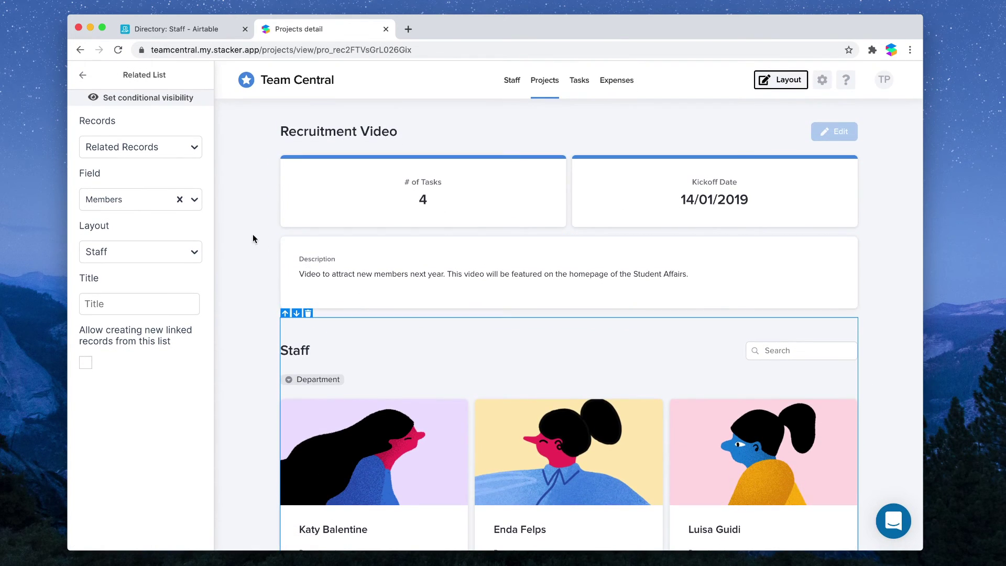
{"action": "left_click", "coordinate": [83, 75]}
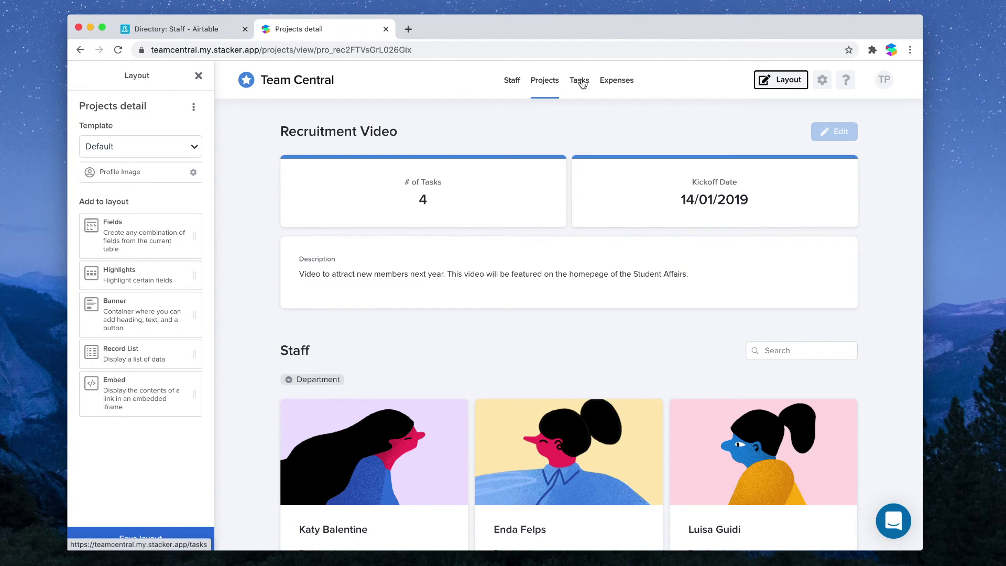
- Go to the Tasks page, saving the Projects detail changes, and switch its display to a Board with Status as the status field
{"action": "left_click", "coordinate": [580, 81]}
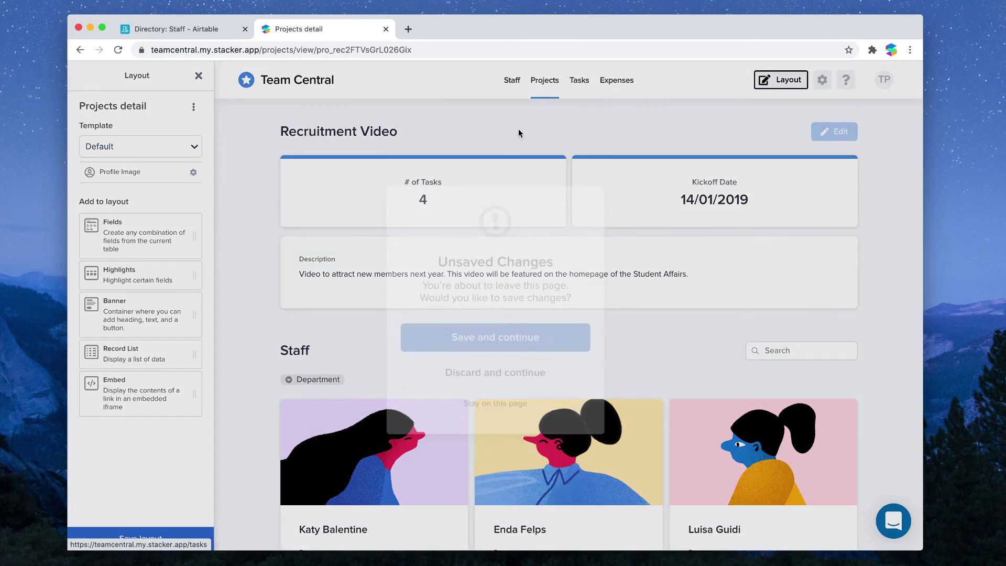
{"action": "left_click", "coordinate": [504, 330]}
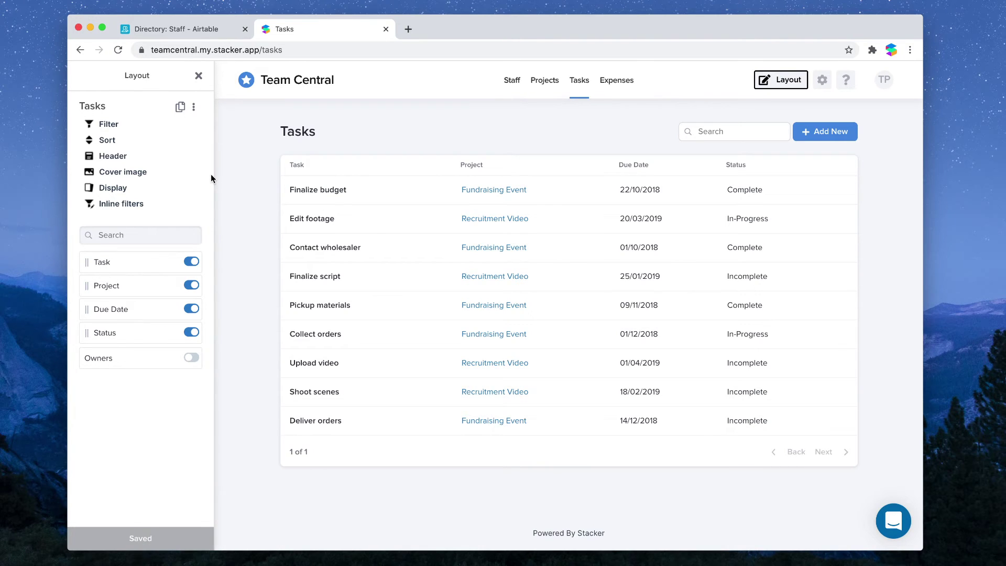
{"action": "left_click", "coordinate": [97, 188]}
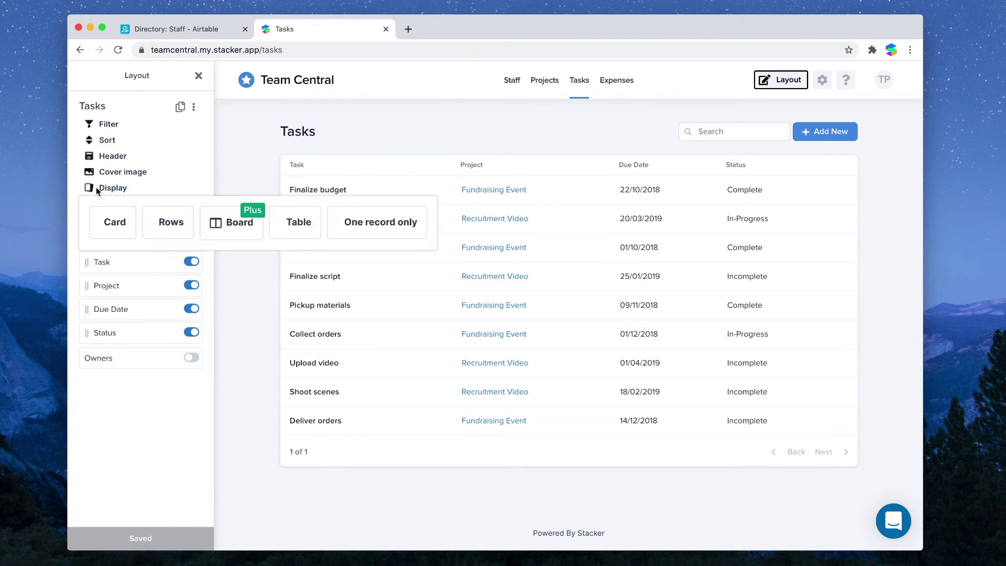
{"action": "left_click", "coordinate": [261, 227]}
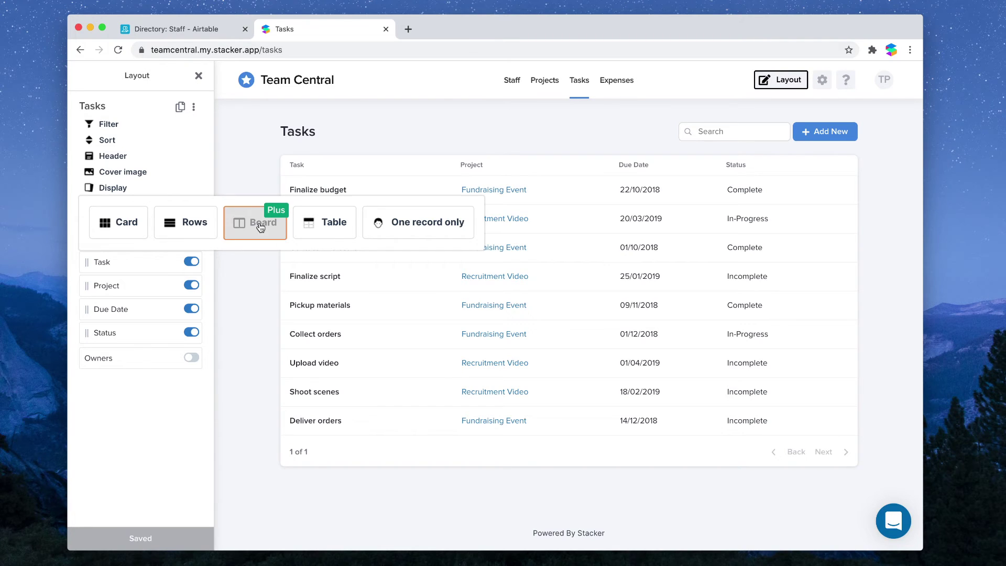
{"action": "left_click", "coordinate": [114, 189]}
{"action": "left_click", "coordinate": [162, 273]}
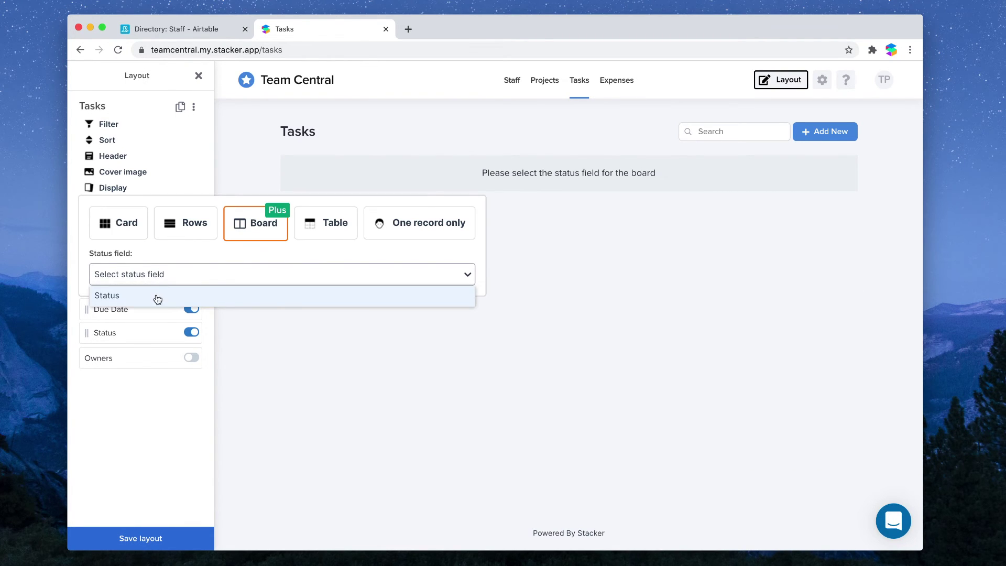
{"action": "left_click", "coordinate": [157, 297]}
- Limit the Tasks board columns to Incomplete, In-Progress and Complete, in that order
{"action": "left_click", "coordinate": [175, 314]}
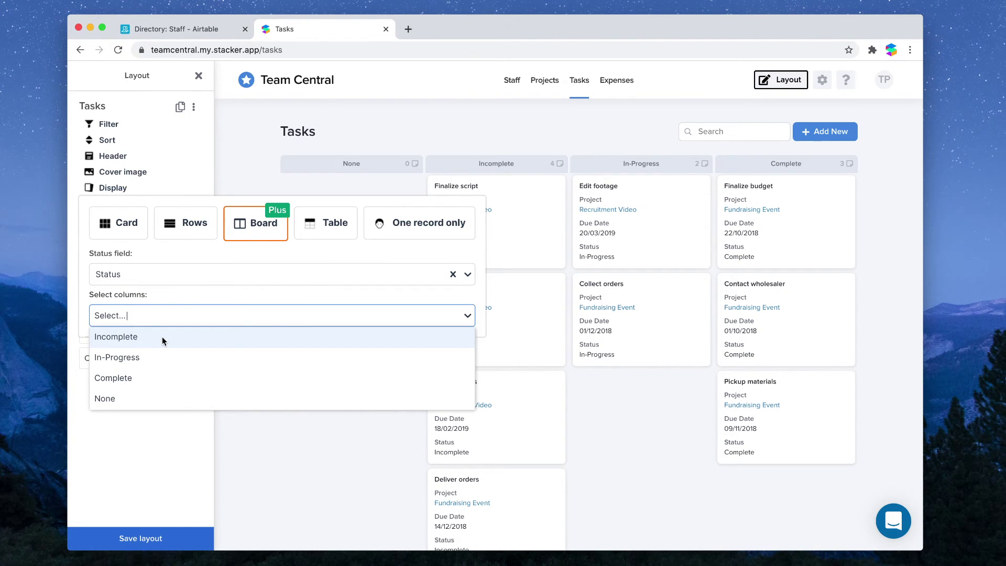
{"action": "left_click", "coordinate": [163, 338]}
{"action": "left_click", "coordinate": [173, 320]}
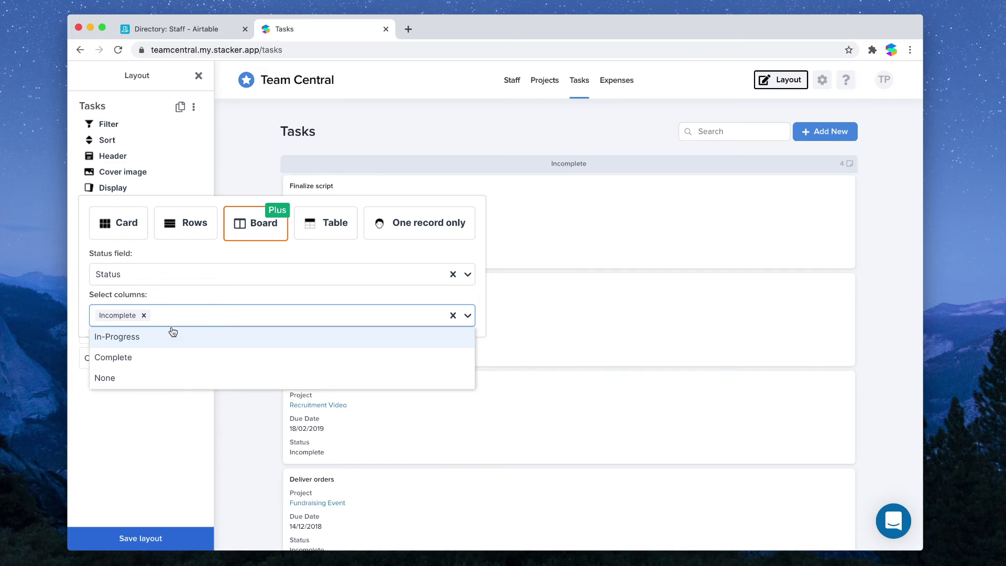
{"action": "left_click", "coordinate": [173, 335]}
{"action": "left_click", "coordinate": [254, 316]}
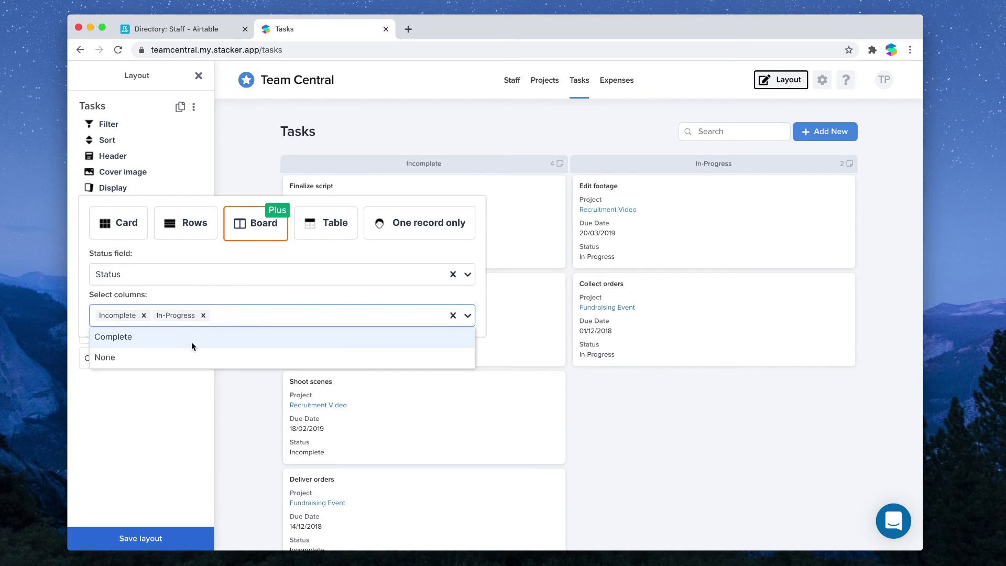
{"action": "left_click", "coordinate": [129, 338]}
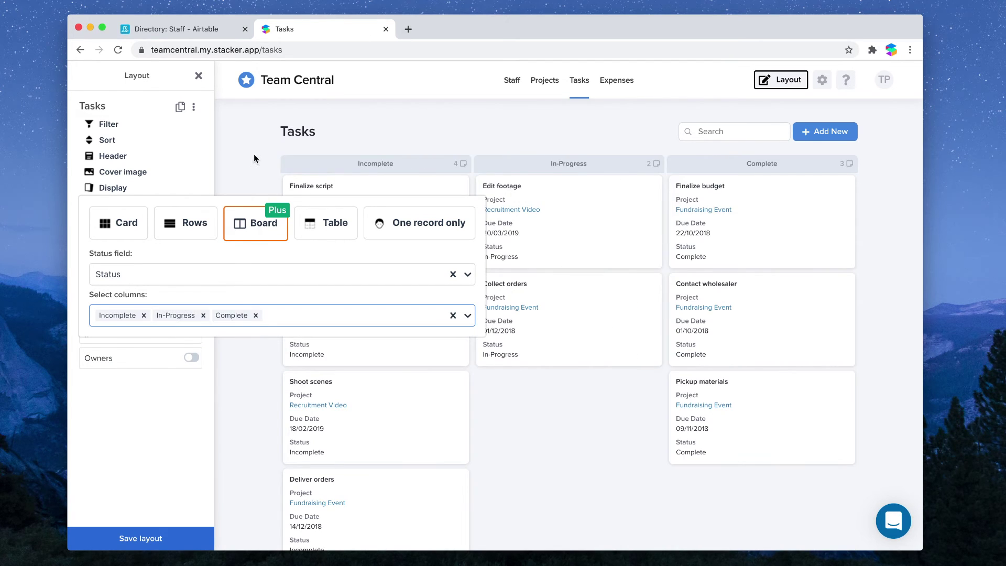
{"action": "left_click", "coordinate": [240, 154]}
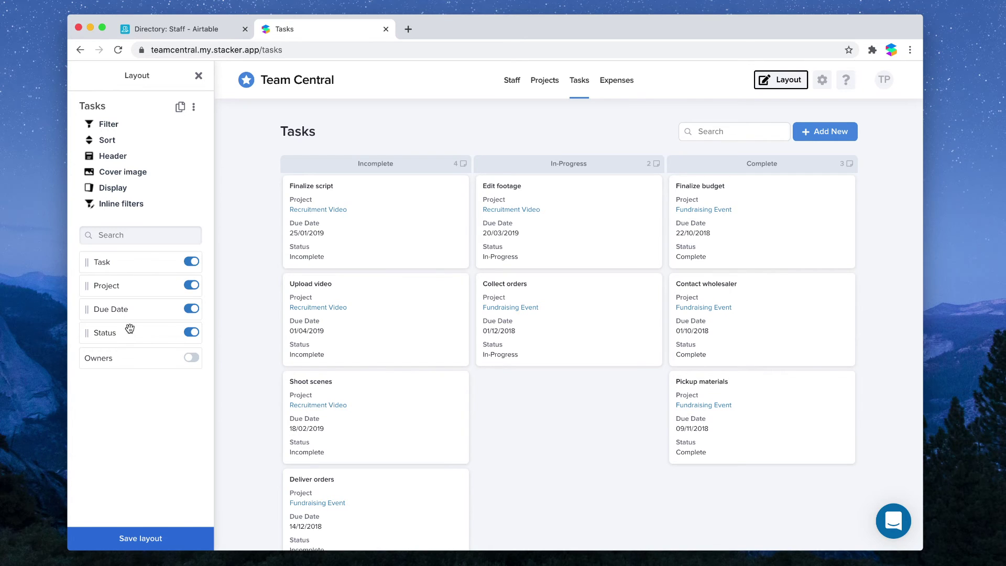
- Hide the Project and Status fields on the Tasks board cards and go to the Projects page with the layout saved
{"action": "left_click", "coordinate": [191, 286]}
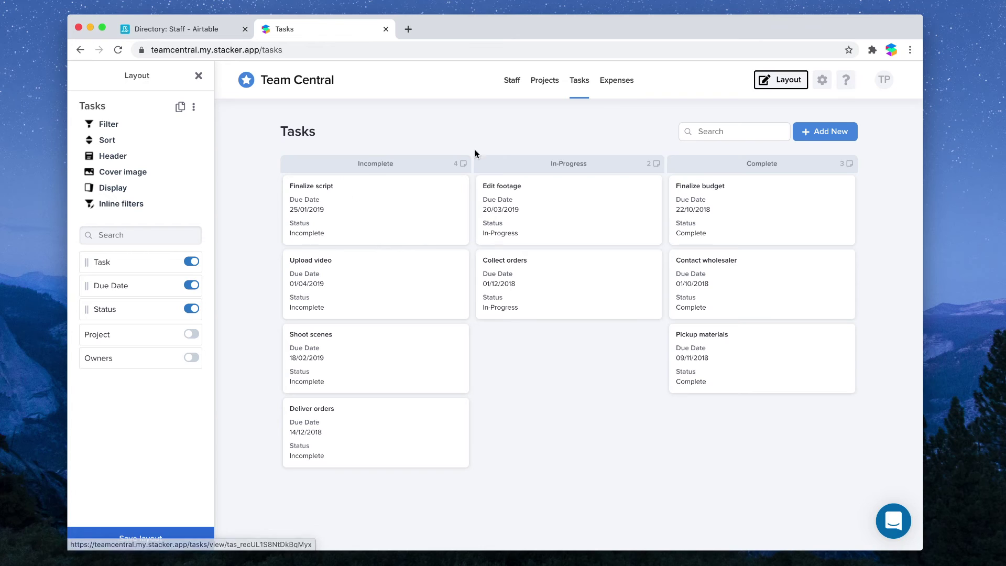
{"action": "left_click", "coordinate": [192, 309]}
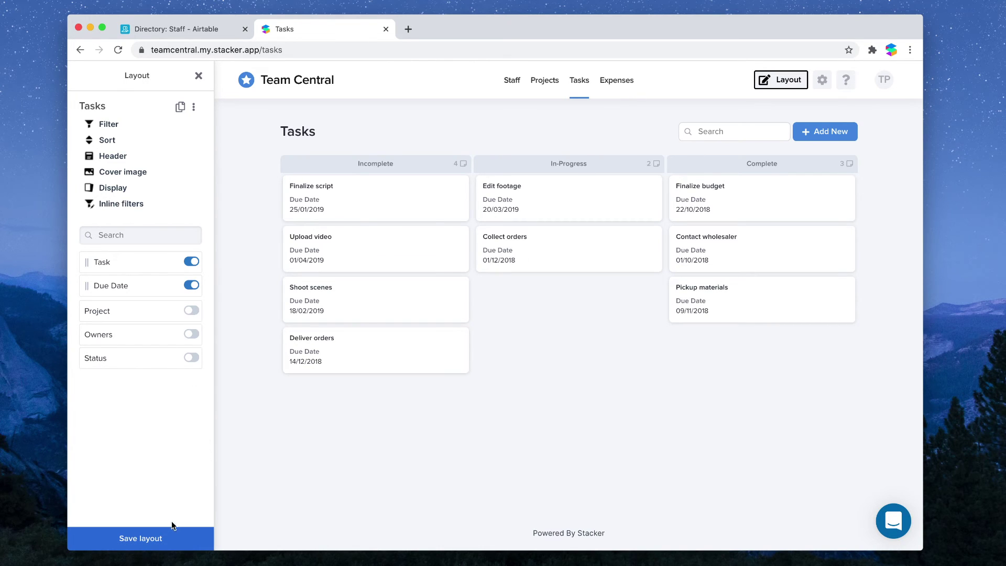
{"action": "left_click", "coordinate": [549, 83]}
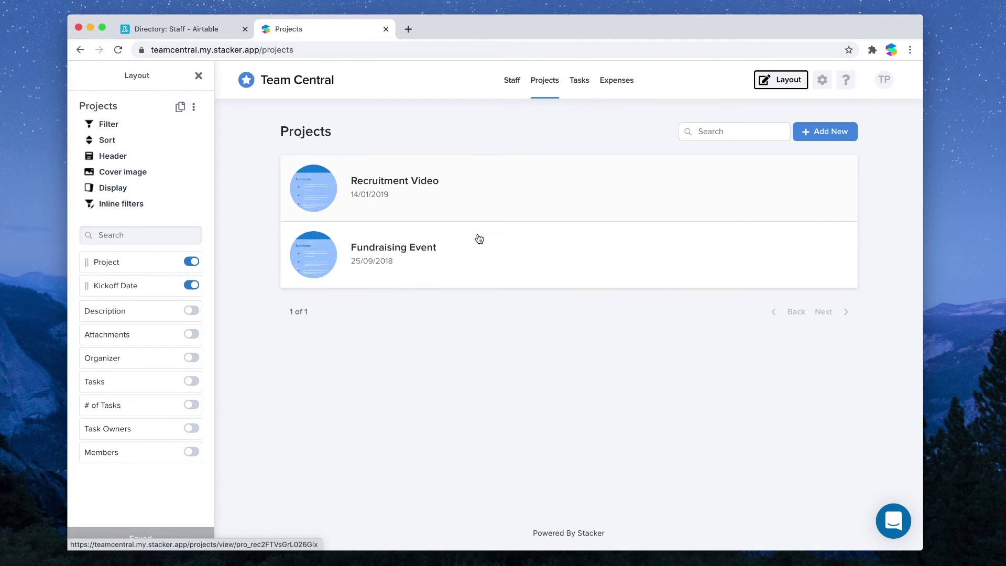
- On the Recruitment Video detail page, add a Record List above the Staff list, showing related records from the Tasks field with the Tasks layout
{"action": "left_click", "coordinate": [444, 195]}
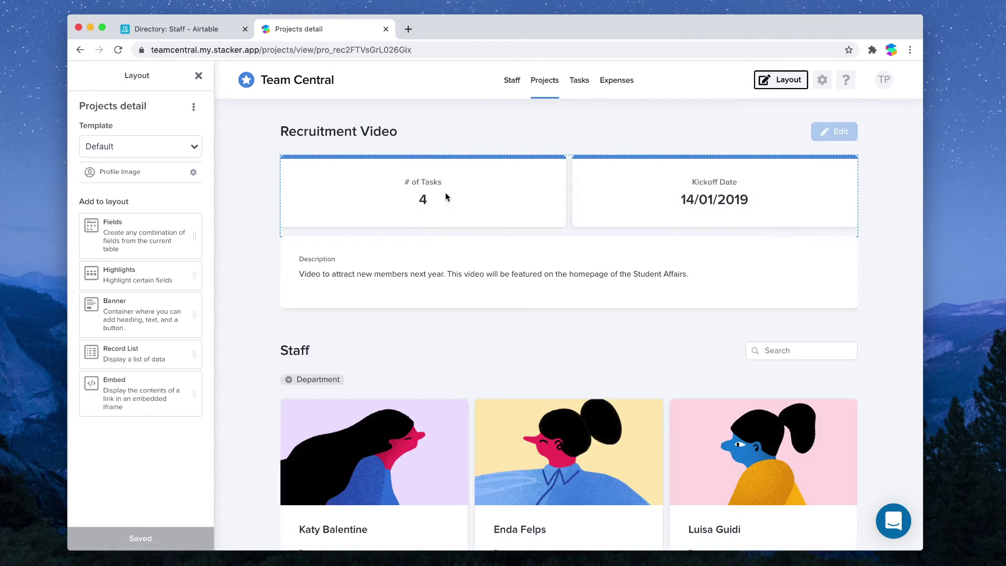
{"action": "scroll", "coordinate": [445, 196], "scroll_direction": "down", "scroll_amount": 1}
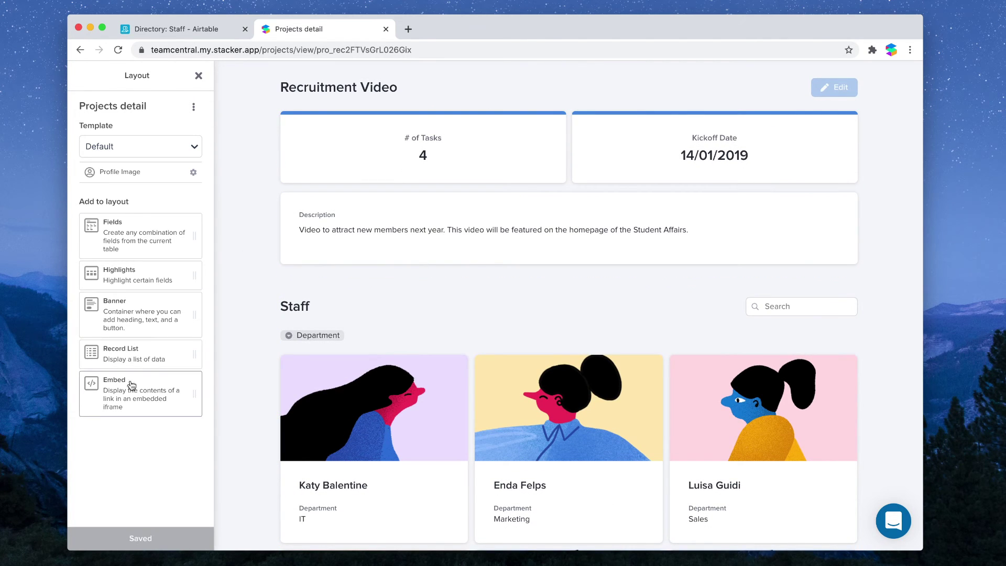
{"action": "left_click_drag", "start_coordinate": [129, 357], "coordinate": [368, 281]}
{"action": "left_click", "coordinate": [133, 201]}
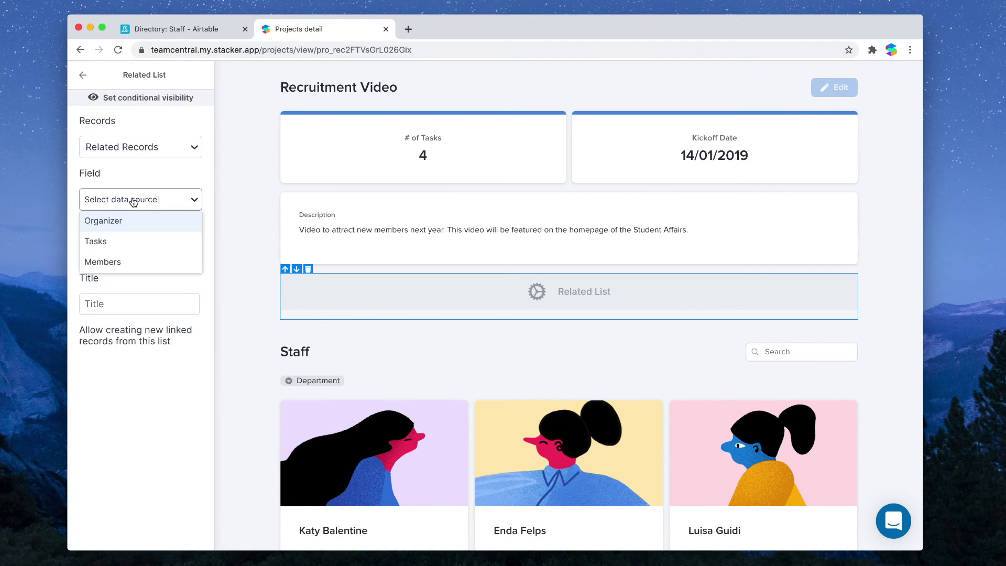
{"action": "left_click", "coordinate": [124, 242]}
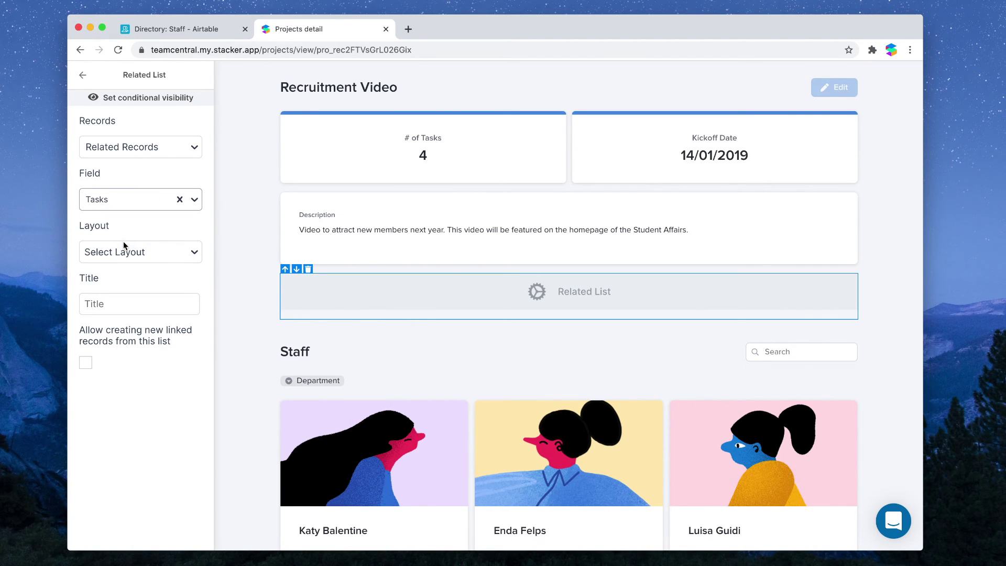
{"action": "left_click", "coordinate": [123, 243]}
{"action": "left_click", "coordinate": [120, 275]}
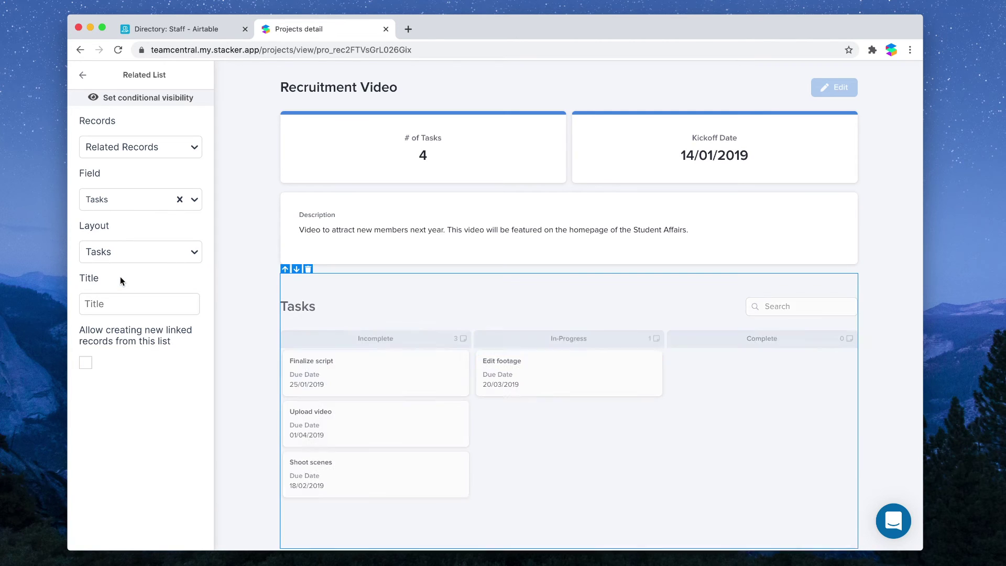
{"action": "scroll", "coordinate": [260, 267], "scroll_direction": "down", "scroll_amount": 3}
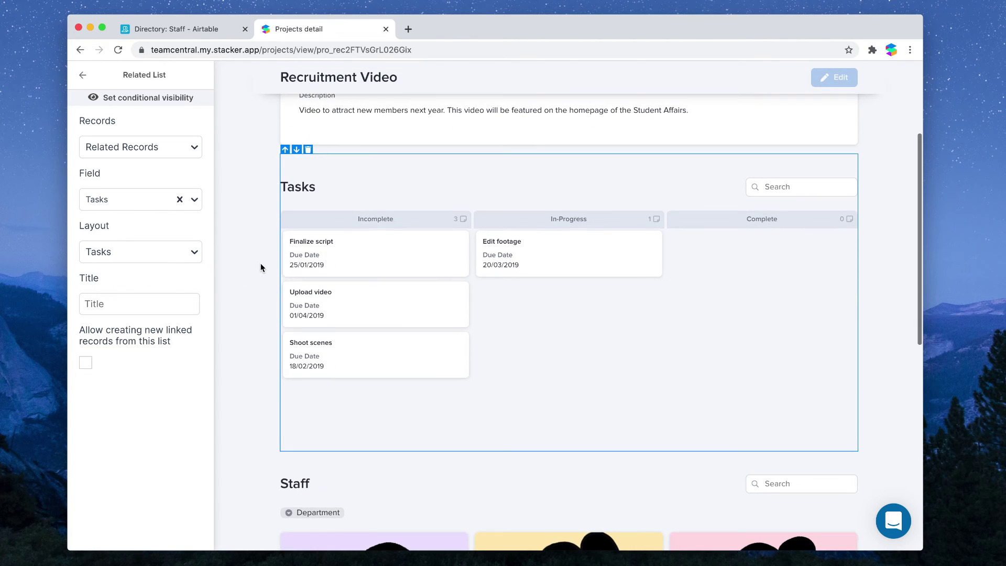
{"action": "scroll", "coordinate": [396, 275], "scroll_direction": "up", "scroll_amount": 5}
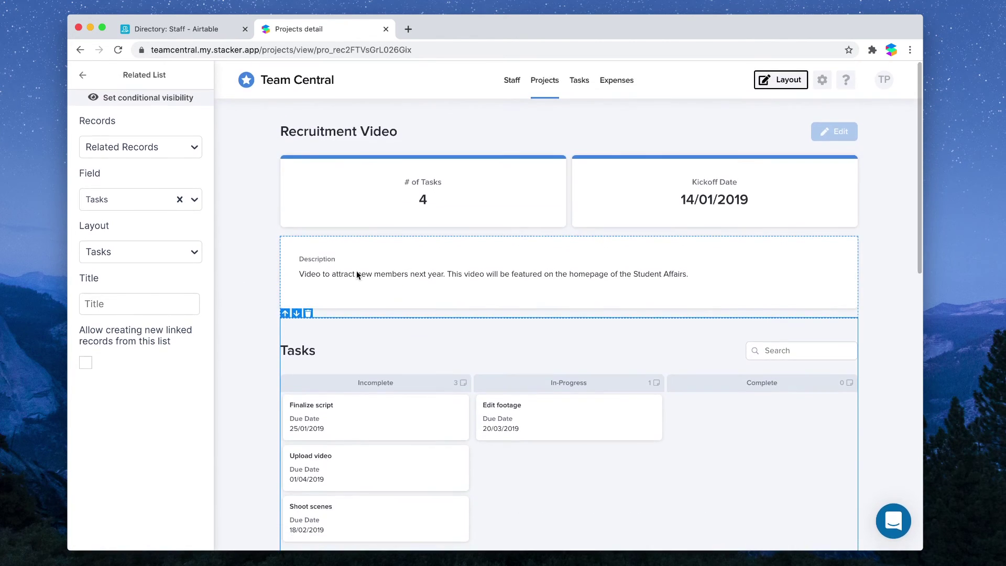
- Allow creating new linked records from the project's Tasks list, save the layout, and check the new-task form
{"action": "left_click", "coordinate": [86, 363]}
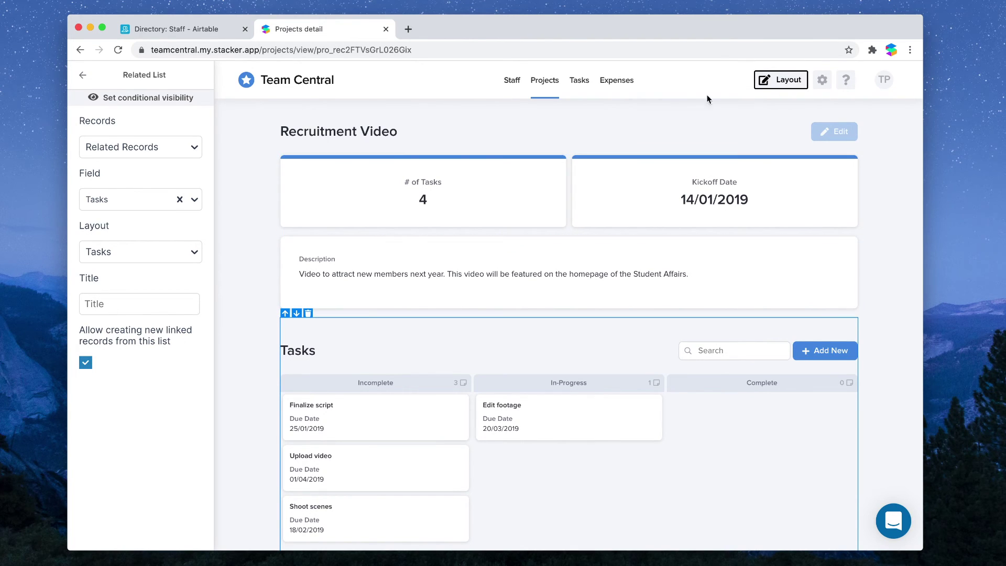
{"action": "left_click", "coordinate": [771, 84]}
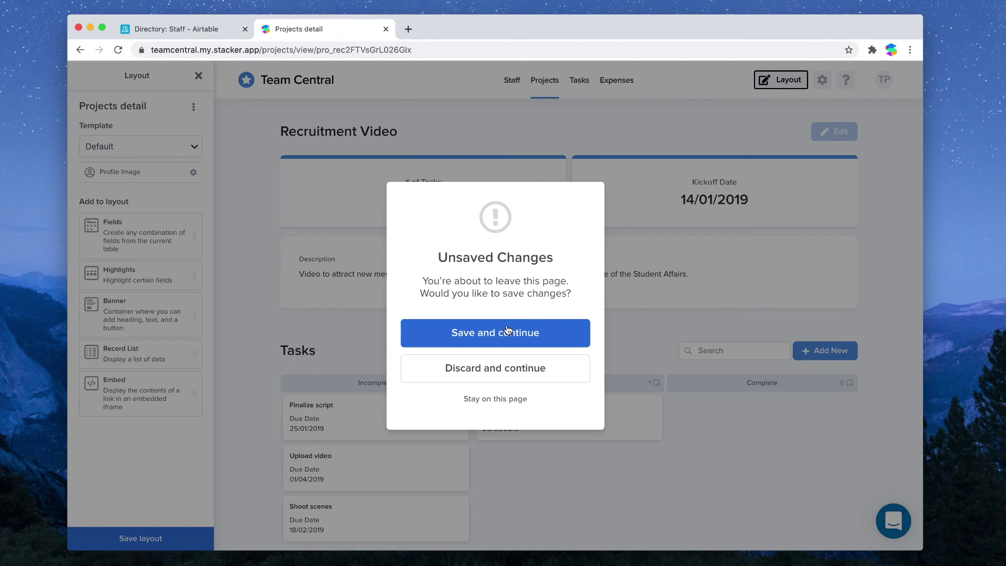
{"action": "left_click", "coordinate": [507, 332]}
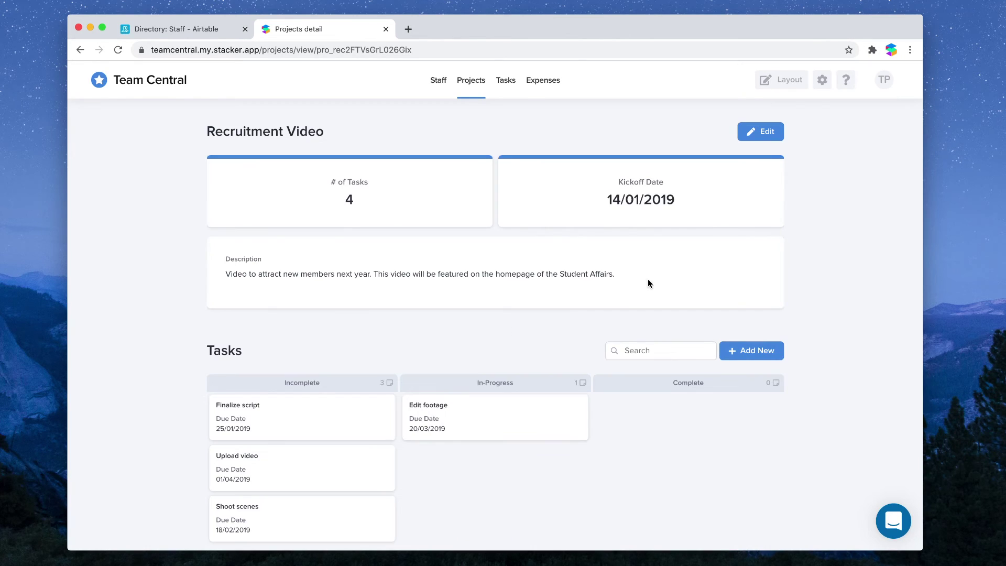
{"action": "left_click", "coordinate": [760, 351]}
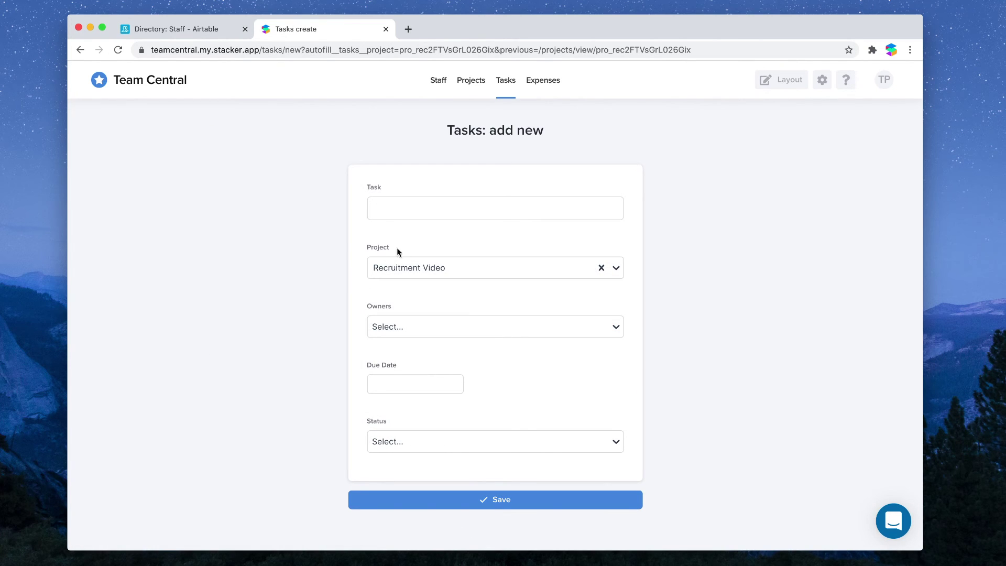
{"action": "key", "text": "super+Left"}
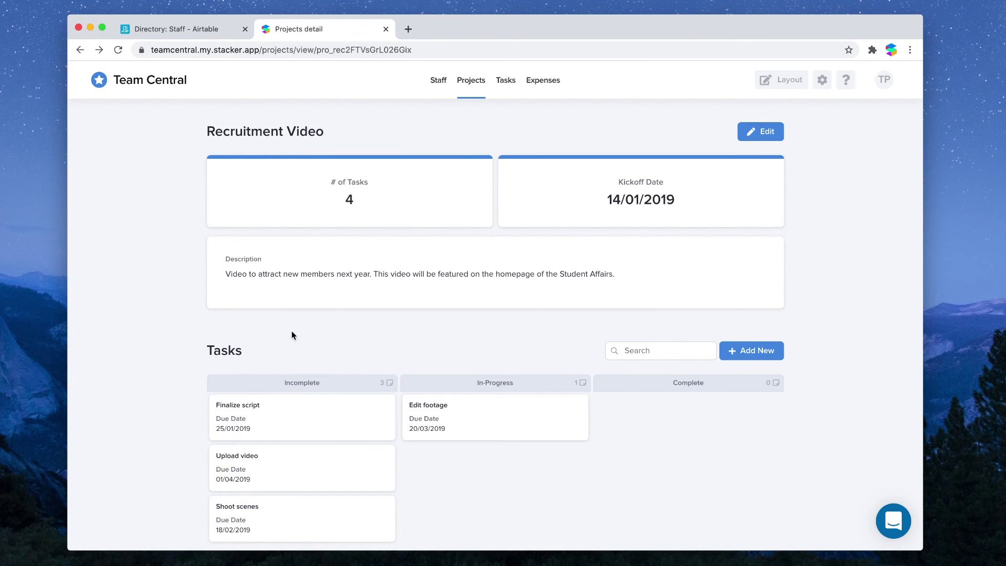
- Open the app's navigation configuration and hide Tasks from the menu
{"action": "left_click", "coordinate": [823, 80]}
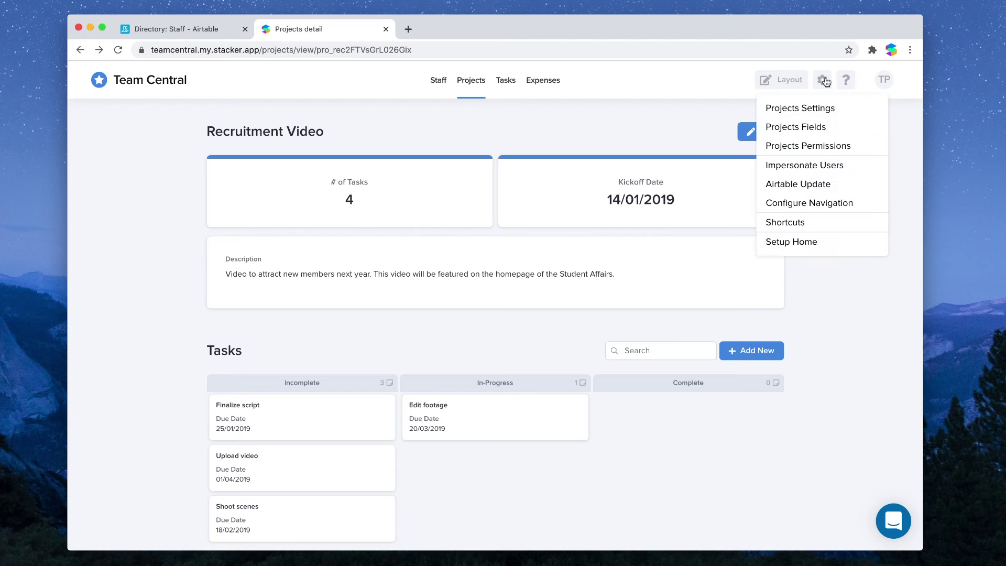
{"action": "left_click", "coordinate": [804, 208]}
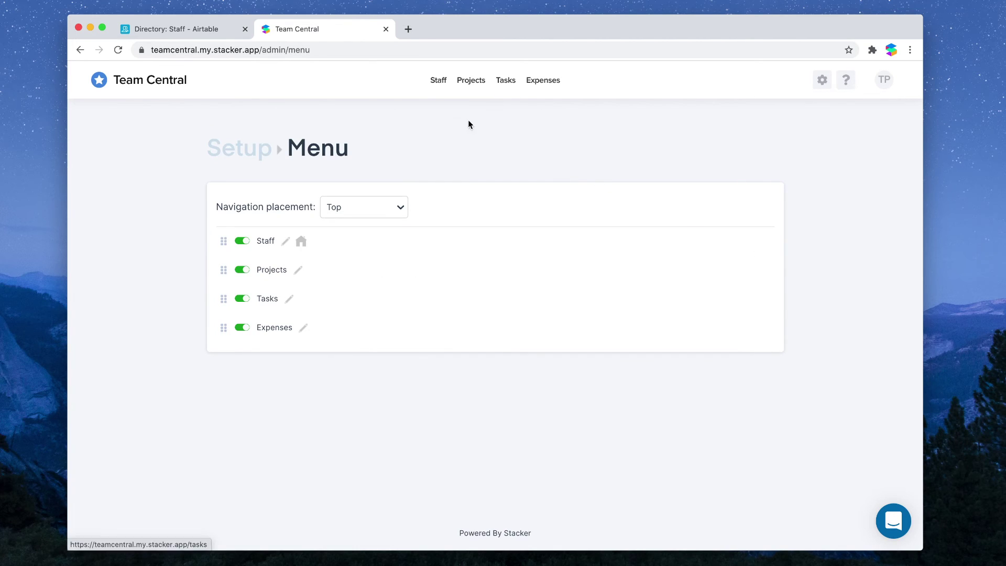
{"action": "left_click", "coordinate": [242, 298]}
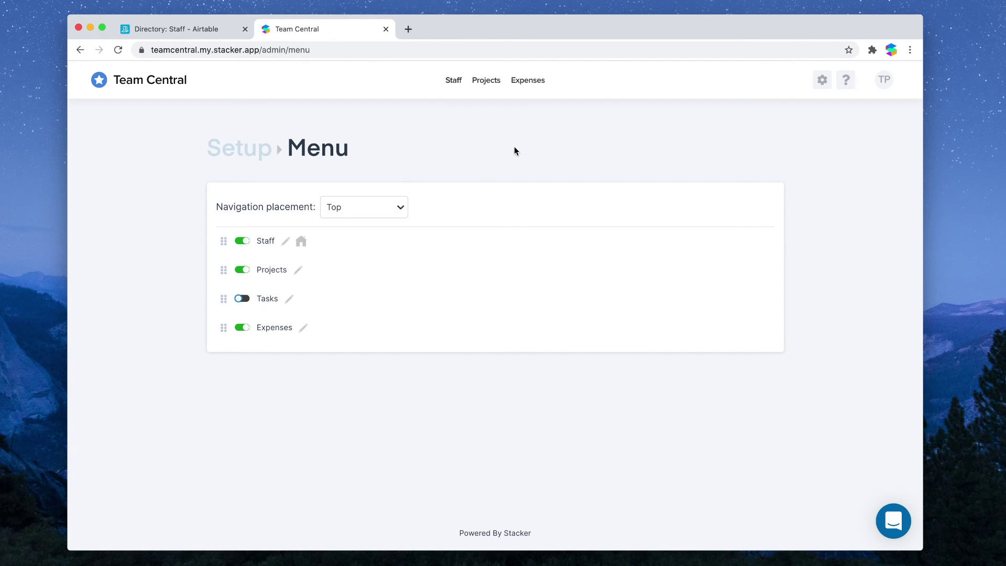
- Rename the Staff navigation item to Team and save the name
{"action": "left_click", "coordinate": [285, 242]}
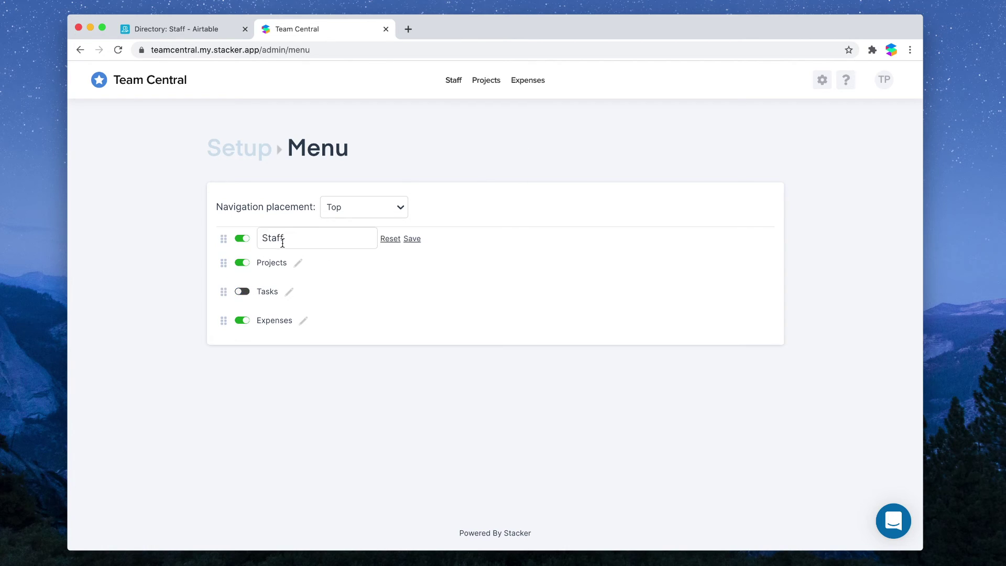
{"action": "double_click", "coordinate": [282, 237]}
{"action": "type", "text": "Team"}
{"action": "left_click", "coordinate": [412, 240]}
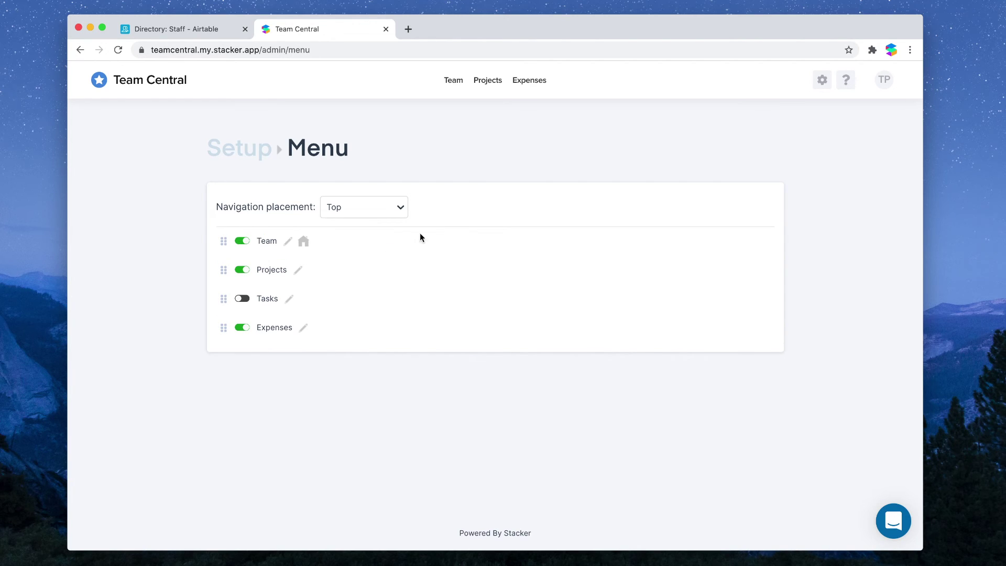
- Rename the Expenses navigation item to My Expenses and save the name
{"action": "left_click", "coordinate": [301, 327]}
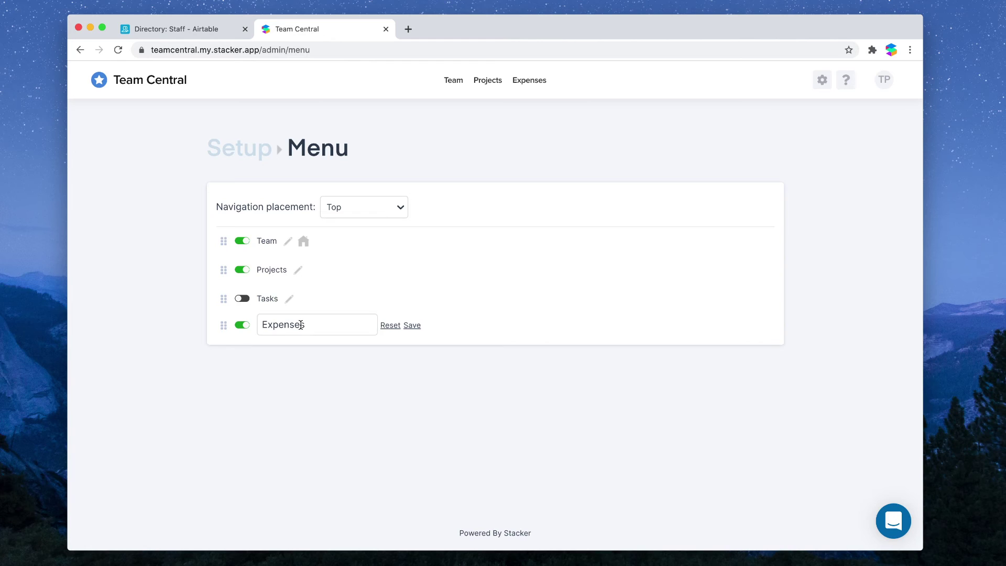
{"action": "left_click", "coordinate": [265, 324]}
{"action": "type", "text": "My"}
{"action": "left_click", "coordinate": [414, 325]}
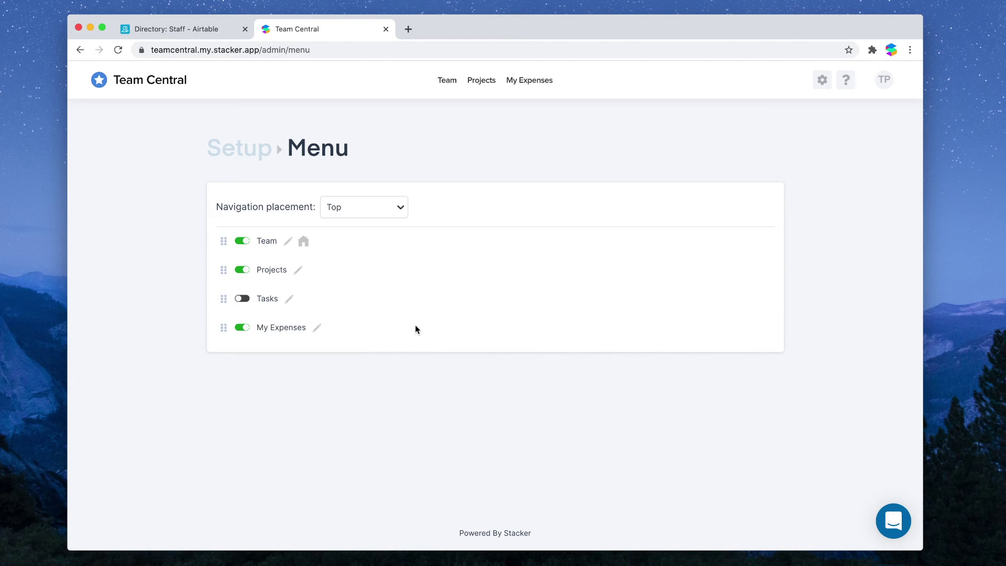
- Open the permissions for Expenses from the My Expenses page and restrict user access to only some records
{"action": "left_click", "coordinate": [529, 86]}
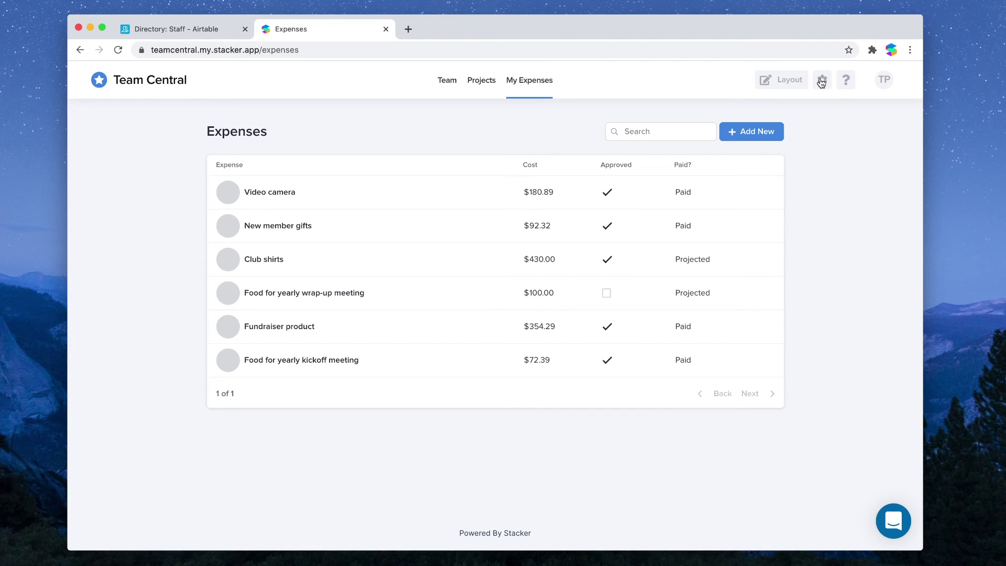
{"action": "left_click", "coordinate": [822, 82]}
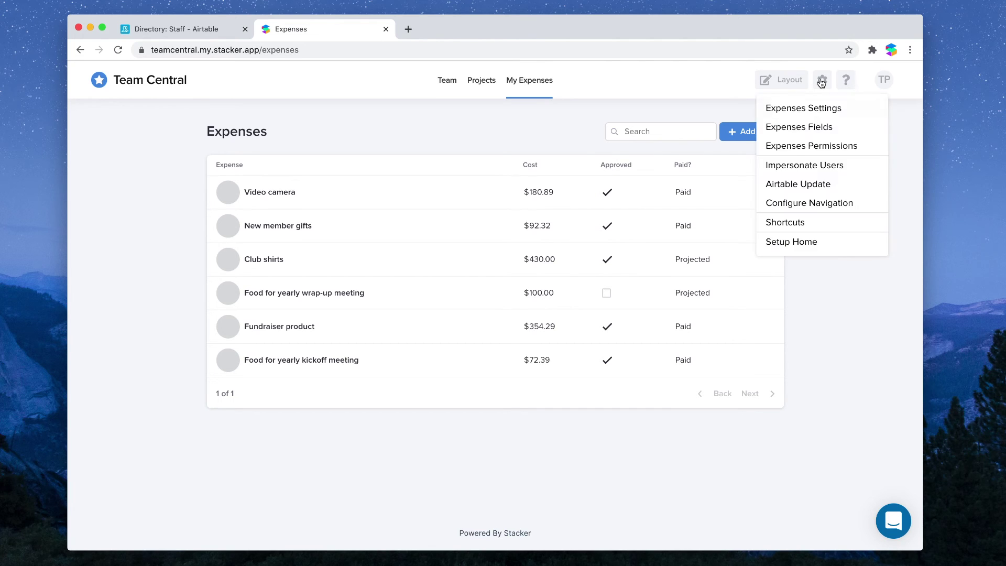
{"action": "left_click", "coordinate": [800, 147]}
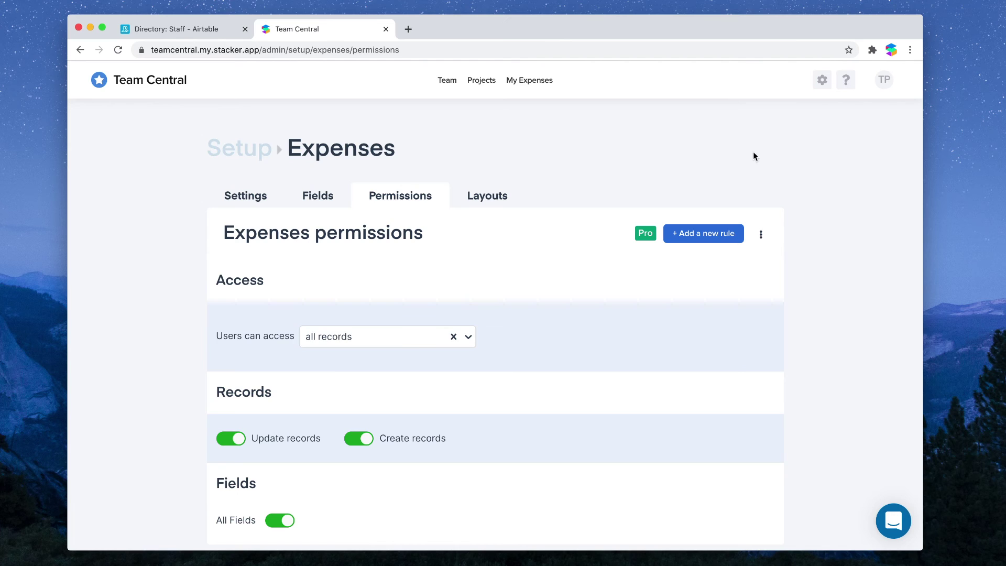
{"action": "scroll", "coordinate": [455, 279], "scroll_direction": "down", "scroll_amount": 2}
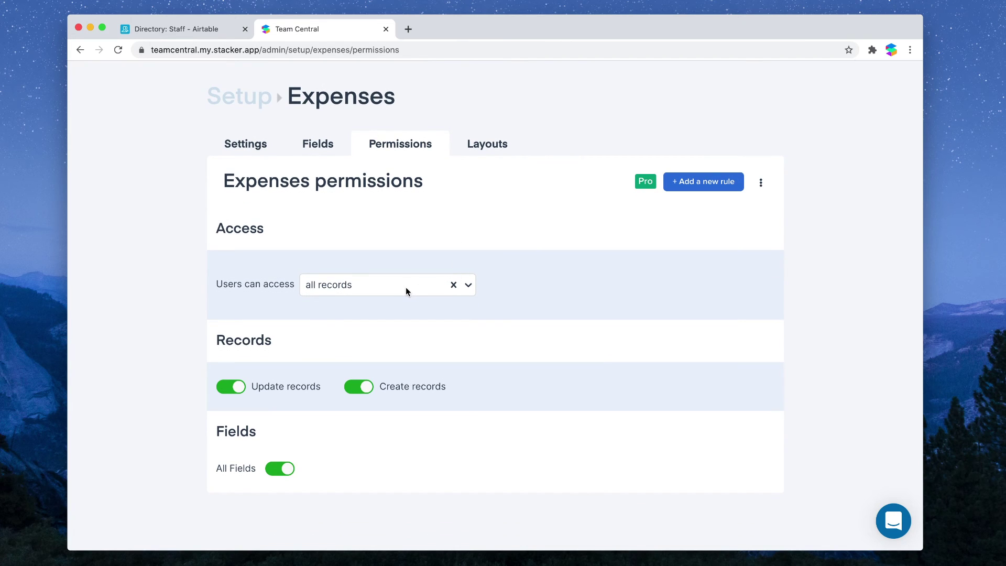
{"action": "left_click", "coordinate": [384, 288]}
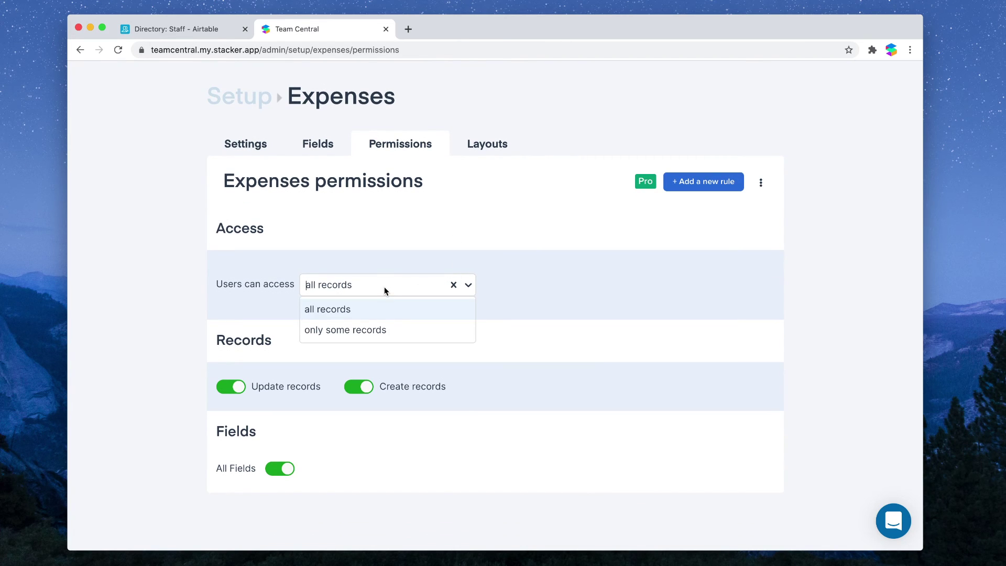
{"action": "left_click", "coordinate": [365, 329]}
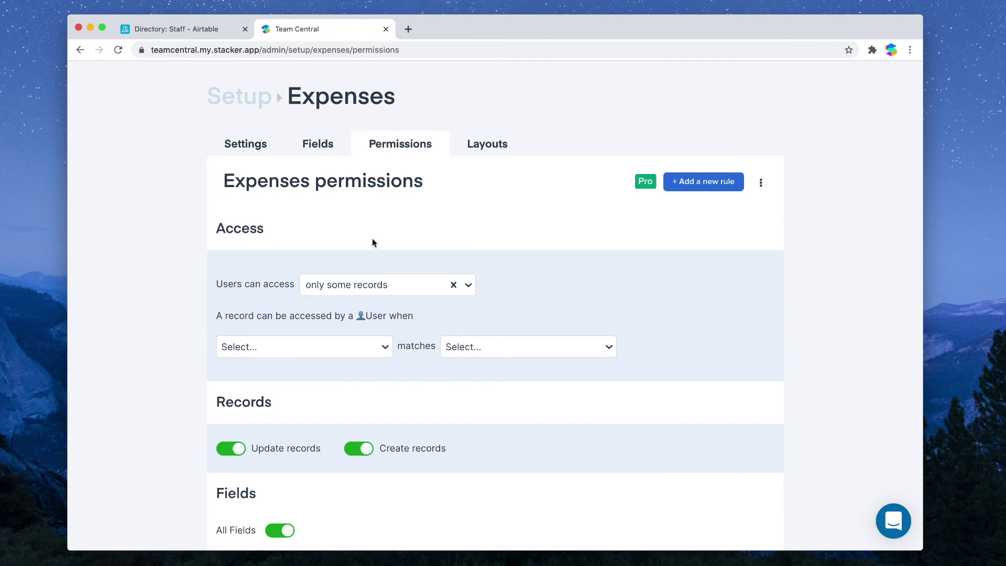
- Look at the Paid By field in the Expenses table of the Airtable Directory base and return to Stacker
{"action": "left_click", "coordinate": [162, 29]}
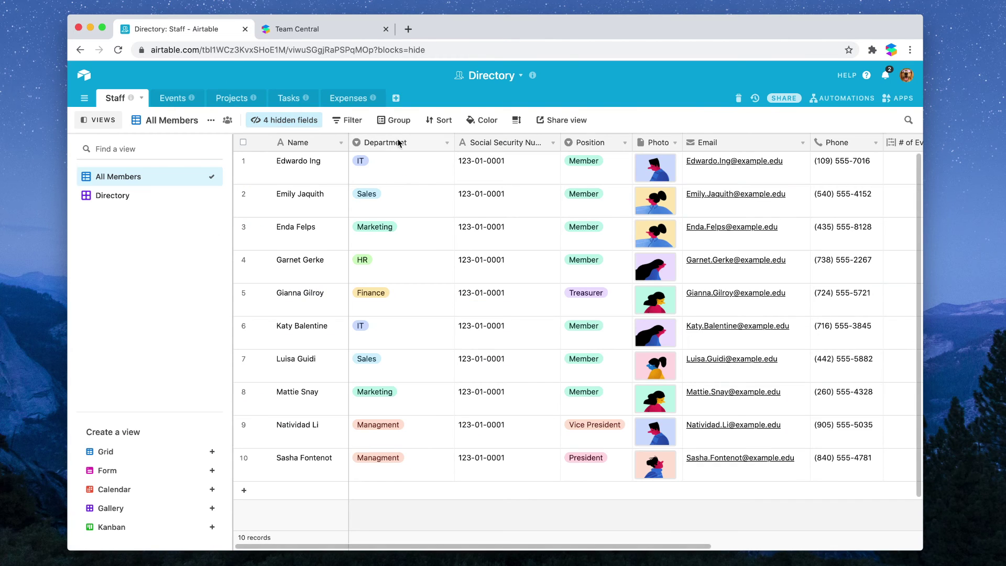
{"action": "left_click", "coordinate": [346, 97]}
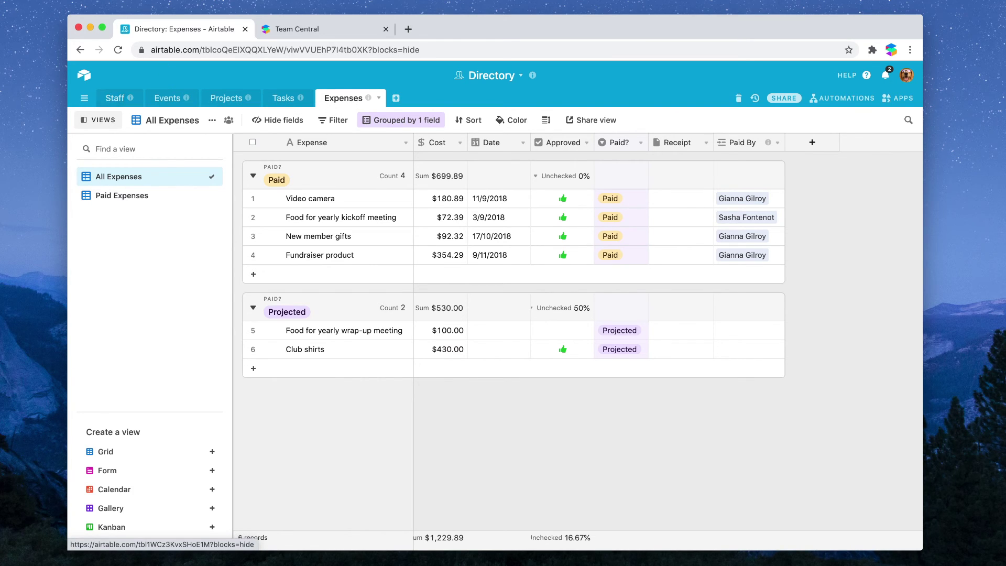
{"action": "left_click", "coordinate": [310, 27]}
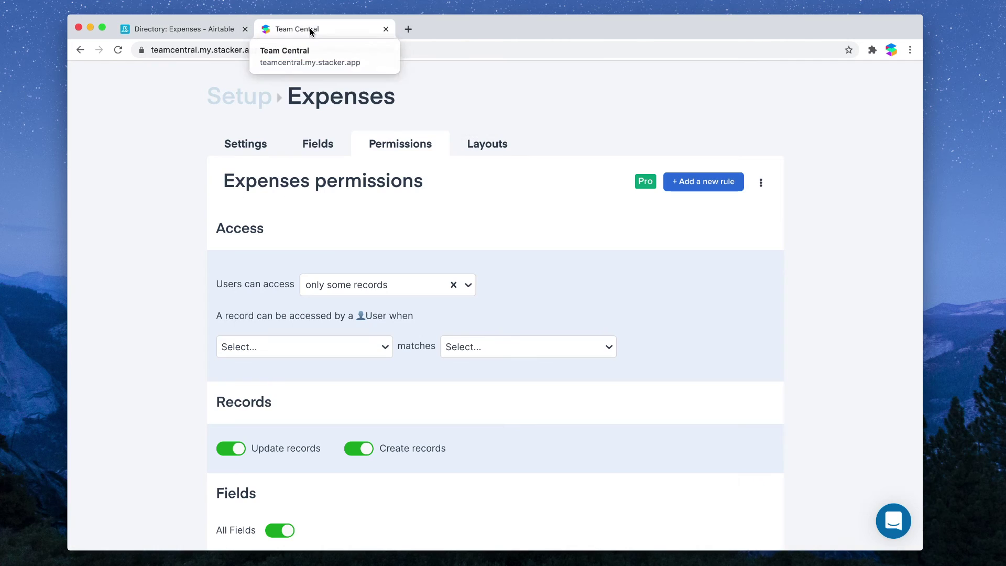
- Switch the Expenses access to all records and back to only some records
{"action": "left_click", "coordinate": [325, 345]}
{"action": "left_click", "coordinate": [280, 296]}
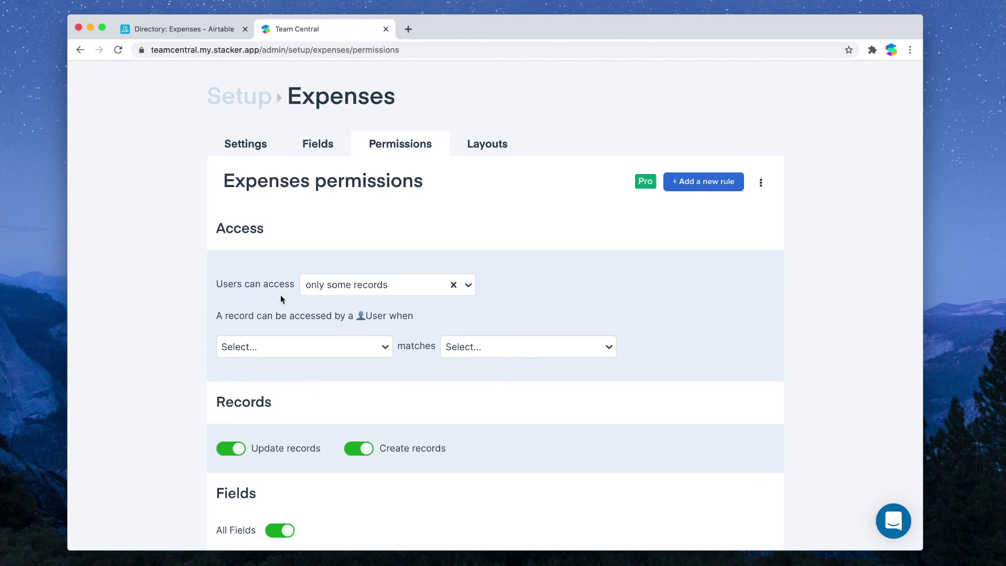
{"action": "left_click", "coordinate": [361, 277]}
{"action": "left_click", "coordinate": [346, 311]}
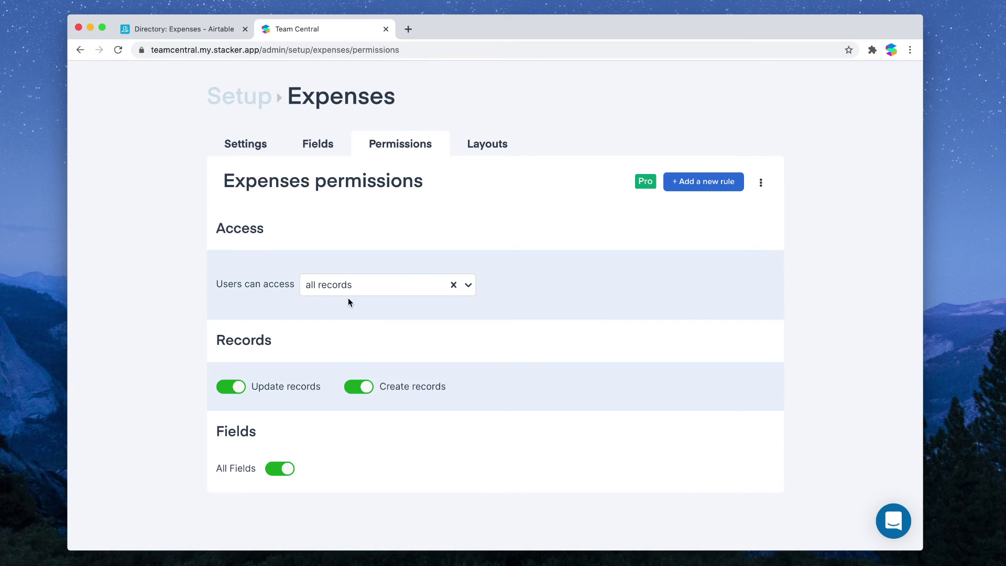
{"action": "left_click", "coordinate": [329, 285]}
{"action": "left_click", "coordinate": [330, 330]}
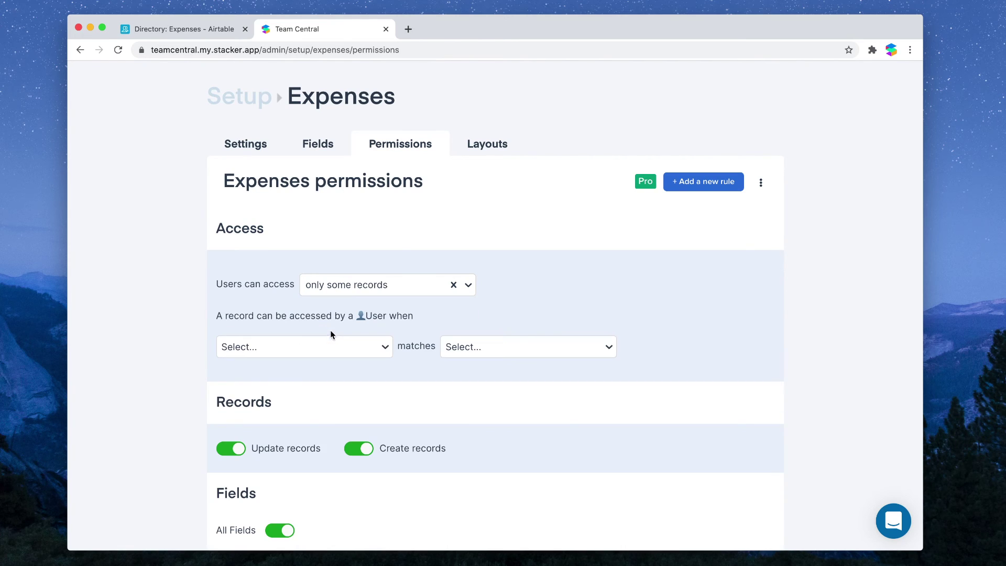
- Set the Expenses access condition so that The record → Paid By matches User
{"action": "left_click", "coordinate": [304, 350]}
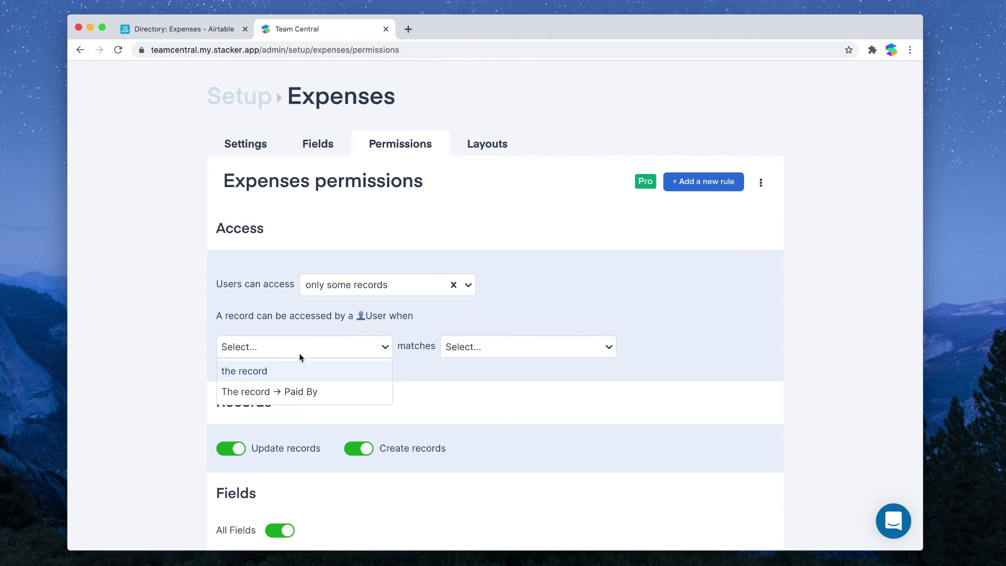
{"action": "left_click", "coordinate": [268, 393]}
{"action": "left_click", "coordinate": [465, 355]}
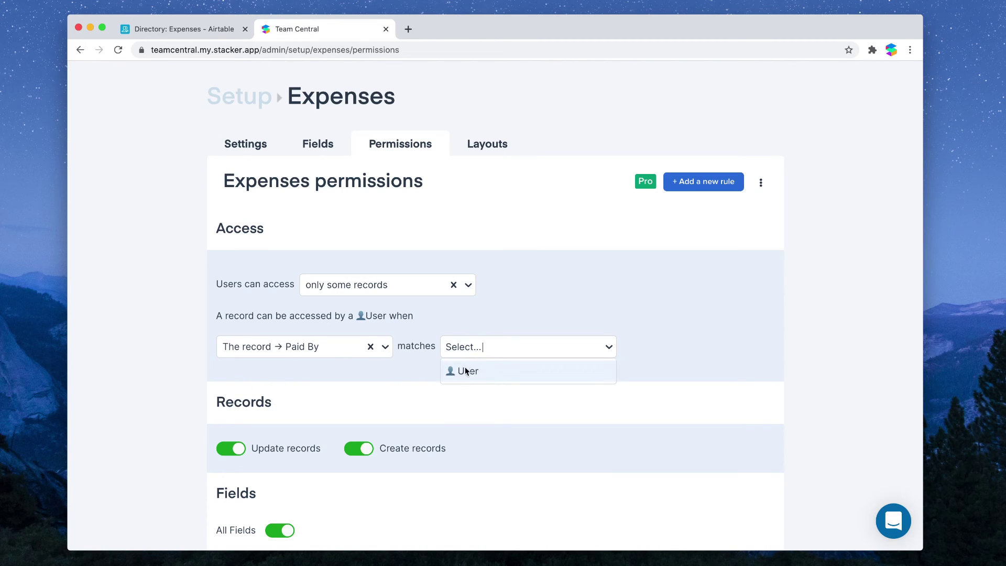
{"action": "left_click", "coordinate": [466, 372]}
{"action": "scroll", "coordinate": [542, 387], "scroll_direction": "down", "scroll_amount": 1}
{"action": "scroll", "coordinate": [537, 400], "scroll_direction": "down", "scroll_amount": 3}
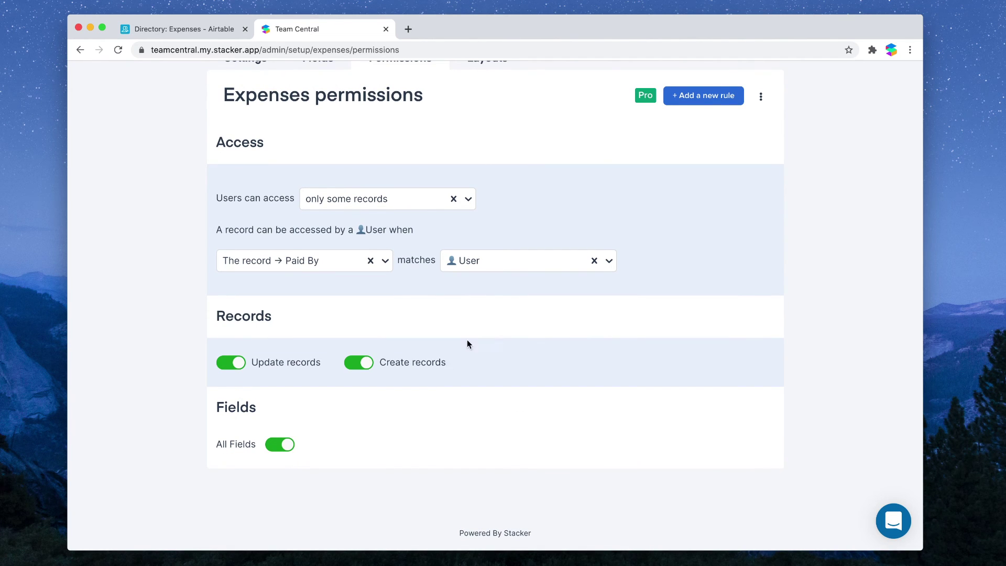
- Open the add-new form on the My Expenses page and examine its fields, including the Paid By choices
{"action": "scroll", "coordinate": [644, 100], "scroll_direction": "up", "scroll_amount": 5}
{"action": "left_click", "coordinate": [540, 85]}
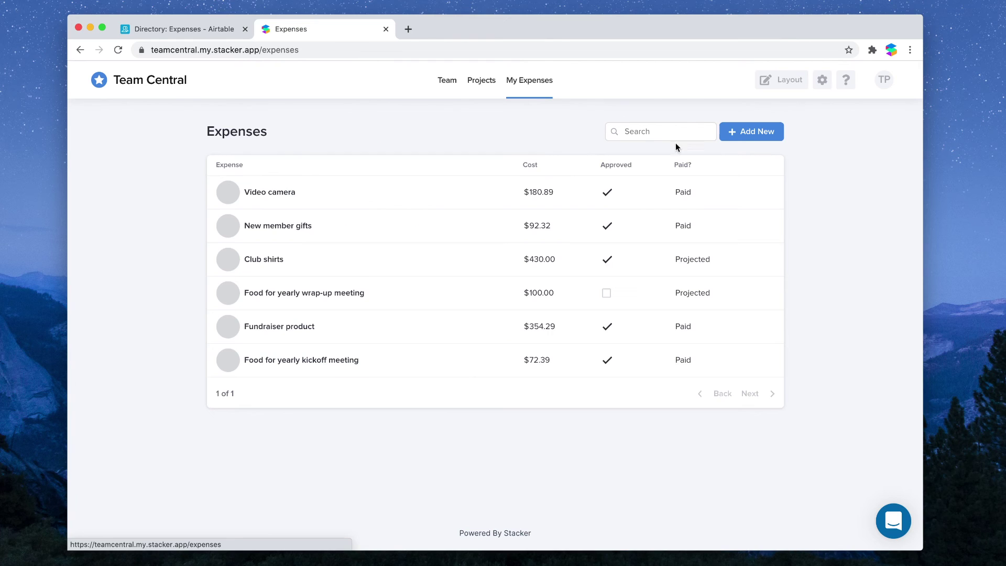
{"action": "left_click", "coordinate": [750, 132]}
{"action": "scroll", "coordinate": [643, 287], "scroll_direction": "down", "scroll_amount": 4}
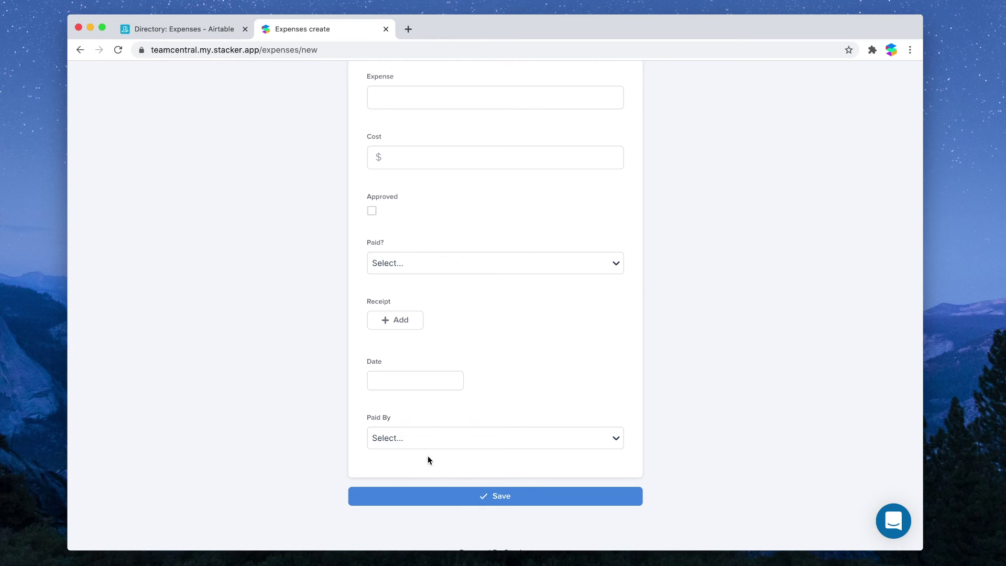
{"action": "left_click", "coordinate": [429, 441]}
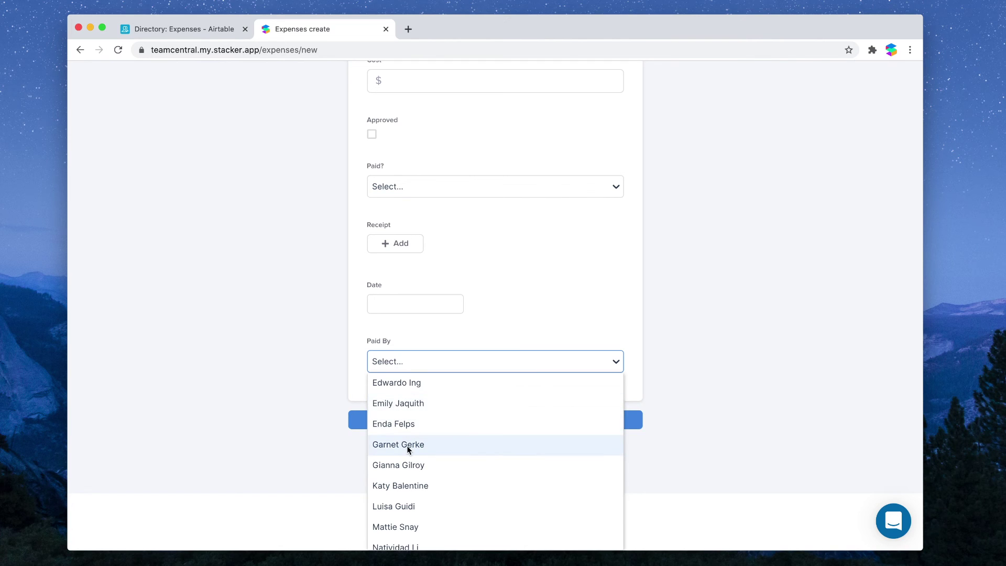
{"action": "left_click", "coordinate": [779, 333]}
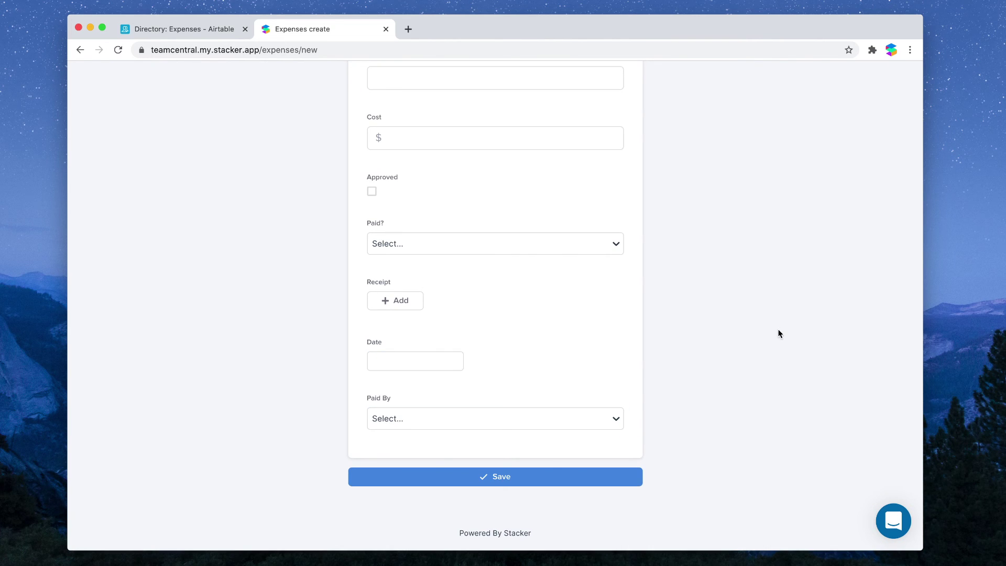
{"action": "scroll", "coordinate": [746, 341], "scroll_direction": "up", "scroll_amount": 3}
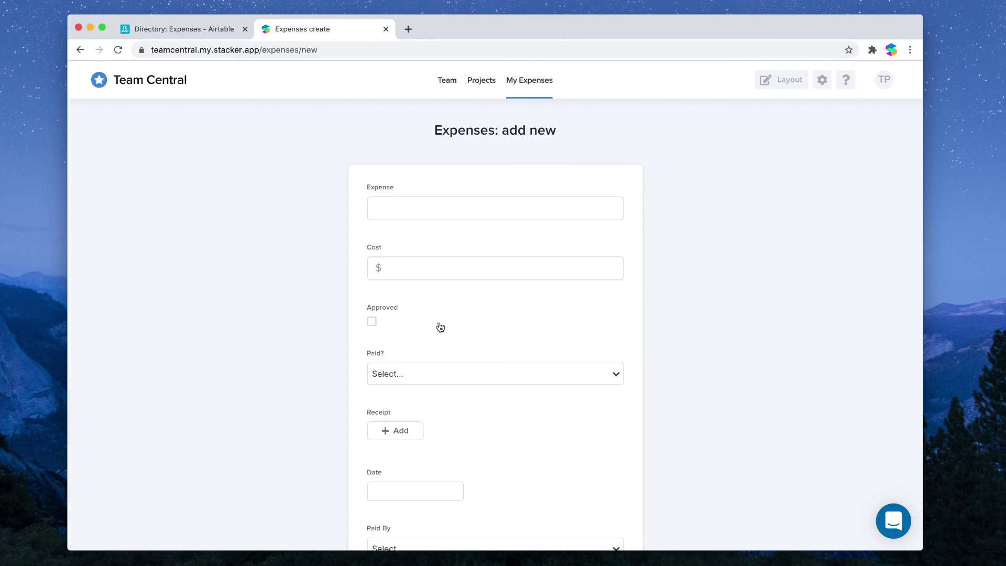
{"action": "scroll", "coordinate": [438, 324], "scroll_direction": "down", "scroll_amount": 3}
{"action": "scroll", "coordinate": [429, 278], "scroll_direction": "up", "scroll_amount": 3}
{"action": "left_click", "coordinate": [415, 369]}
{"action": "left_click", "coordinate": [404, 349]}
- Set Paid By as the Created By field in the Expenses settings and save it
{"action": "left_click", "coordinate": [821, 82]}
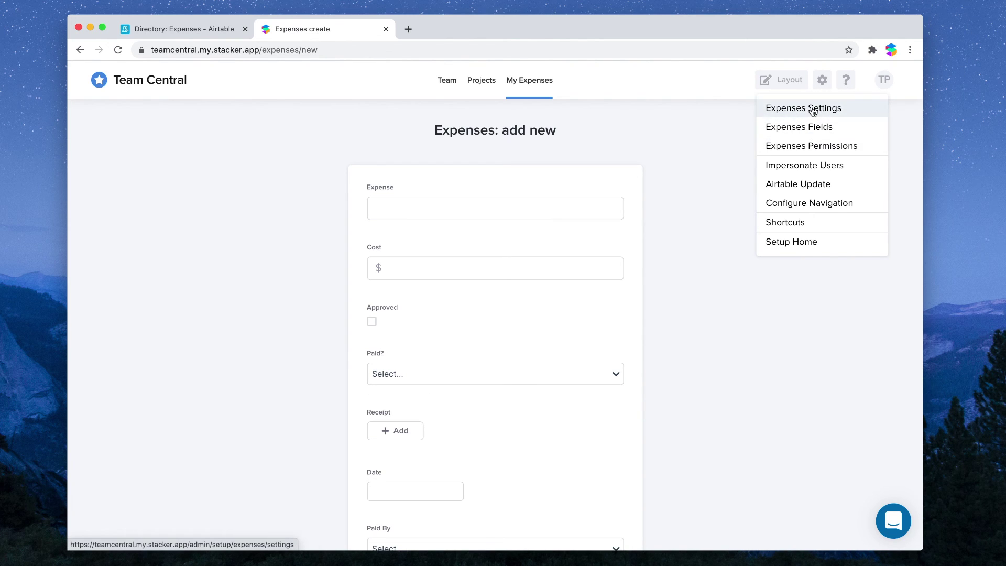
{"action": "left_click", "coordinate": [812, 109]}
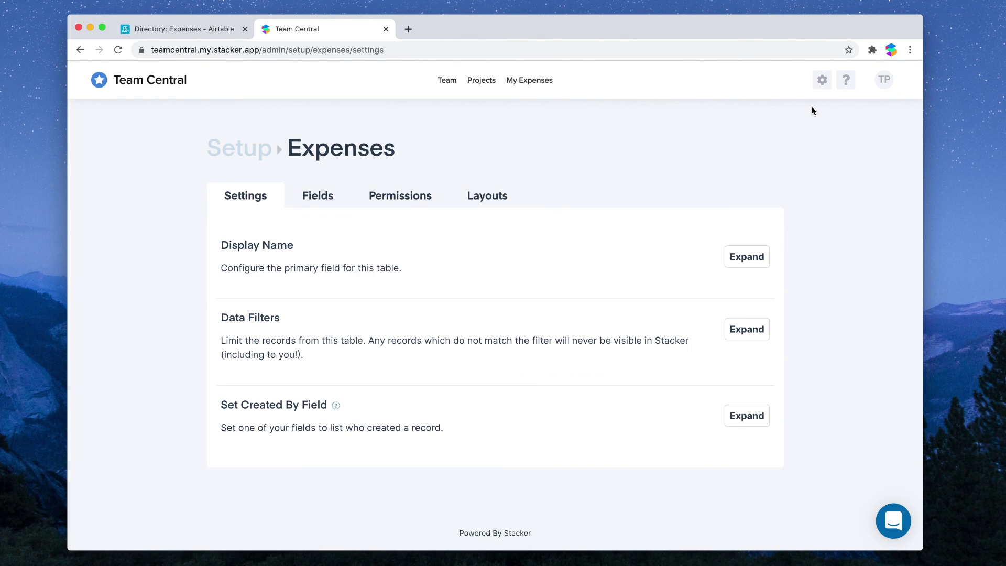
{"action": "left_click", "coordinate": [749, 419]}
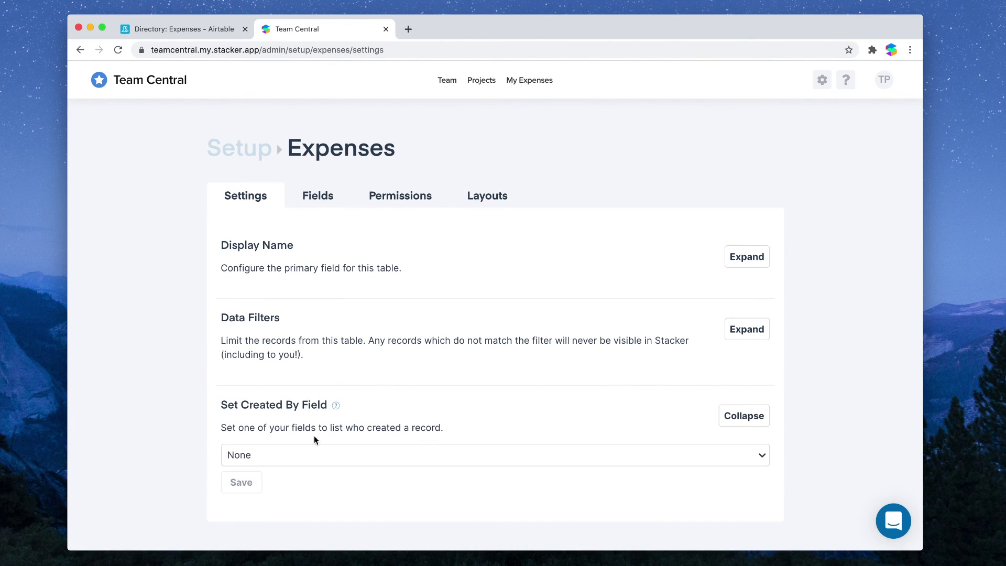
{"action": "scroll", "coordinate": [196, 441], "scroll_direction": "down", "scroll_amount": 2}
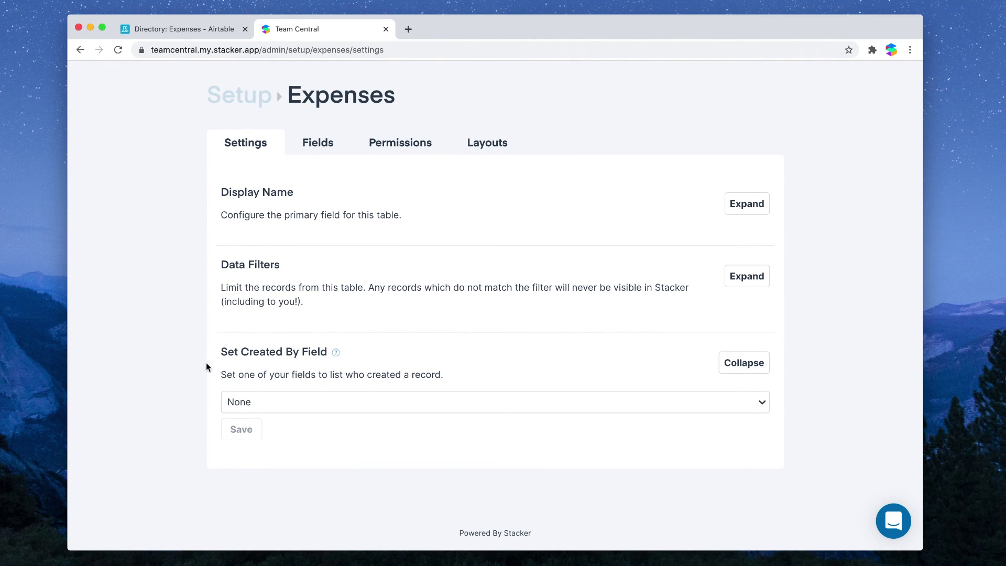
{"action": "left_click", "coordinate": [309, 404]}
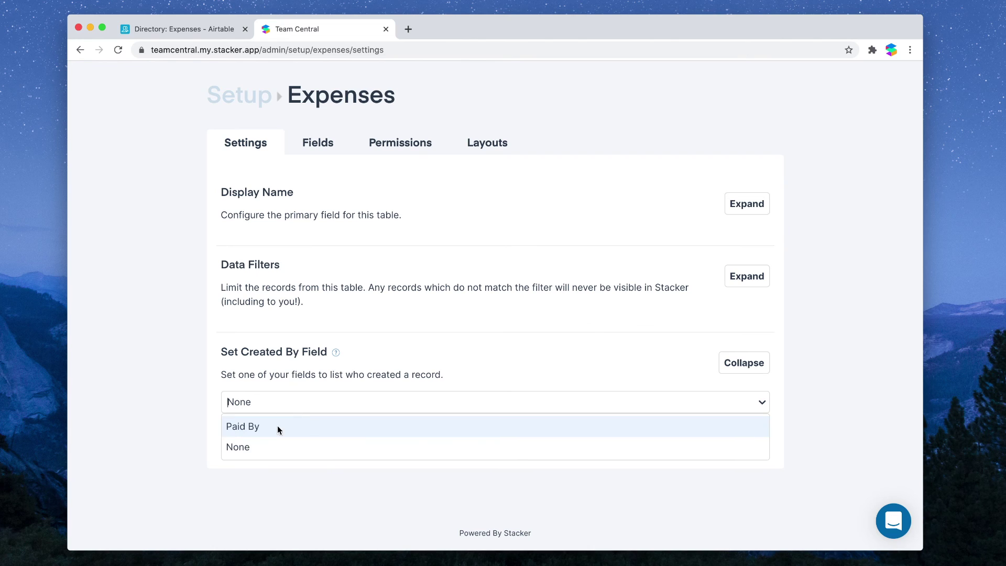
{"action": "left_click", "coordinate": [244, 428]}
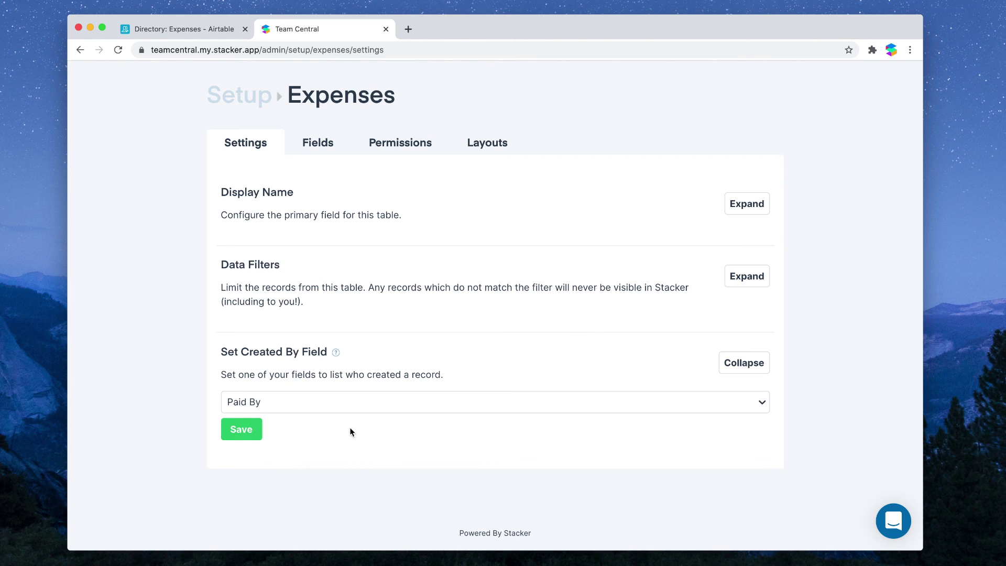
{"action": "left_click", "coordinate": [256, 425]}
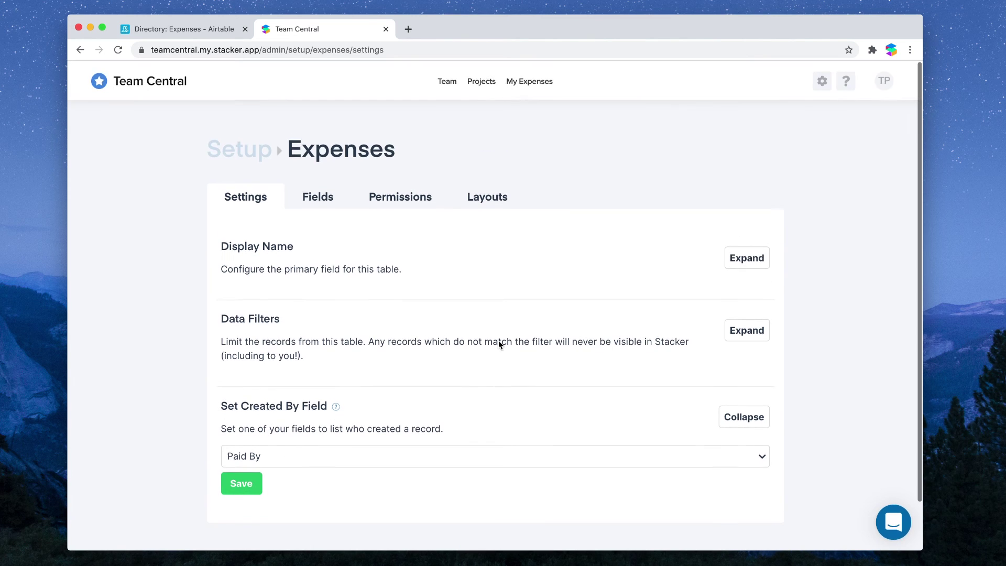
- Turn off All Fields in the Expenses permissions and disallow Update and Create for the Approved and Paid? fields
{"action": "left_click", "coordinate": [388, 195]}
{"action": "scroll", "coordinate": [461, 340], "scroll_direction": "down", "scroll_amount": 3}
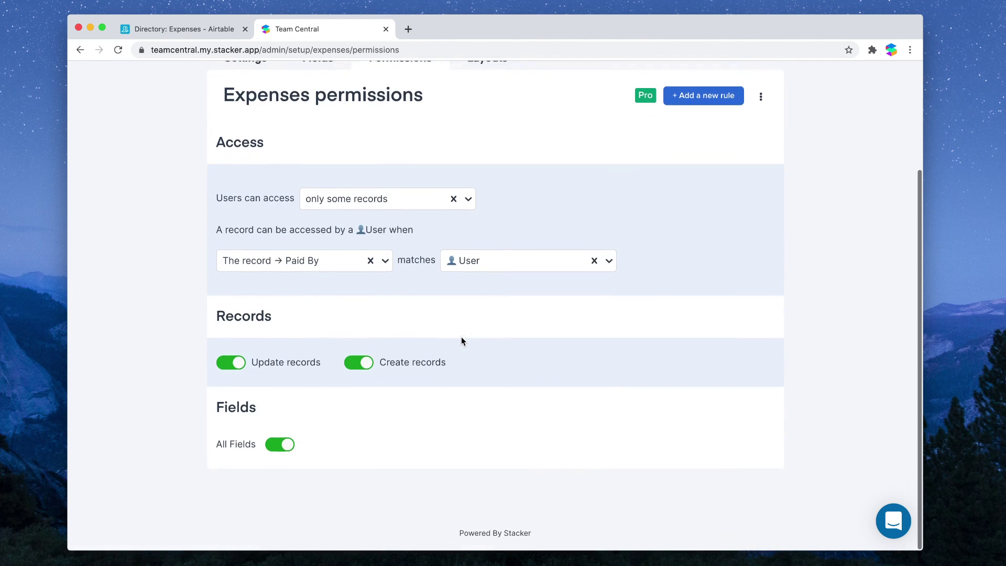
{"action": "left_click", "coordinate": [281, 444]}
{"action": "scroll", "coordinate": [375, 442], "scroll_direction": "down", "scroll_amount": 5}
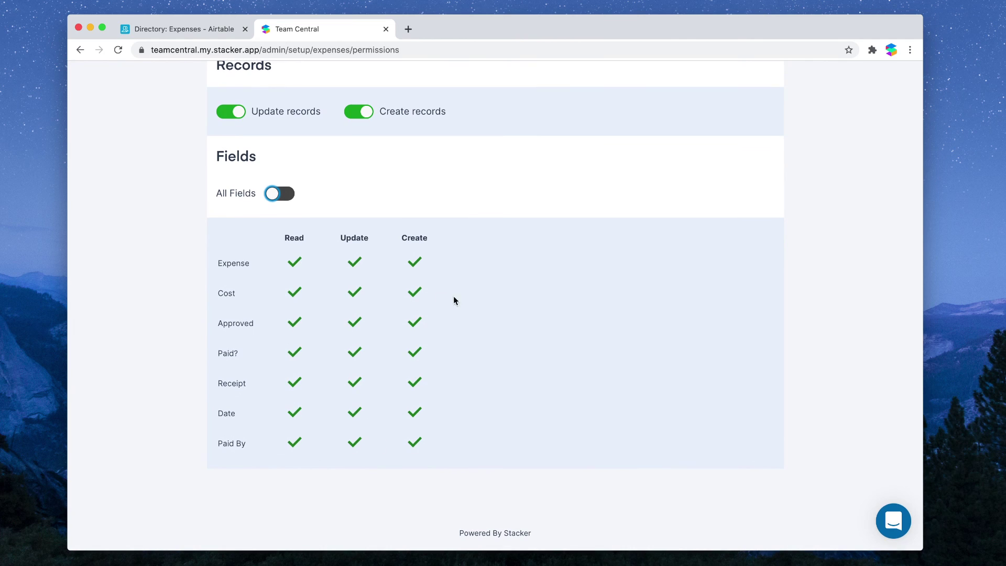
{"action": "left_click", "coordinate": [415, 327]}
{"action": "left_click", "coordinate": [354, 324]}
{"action": "left_click", "coordinate": [354, 352]}
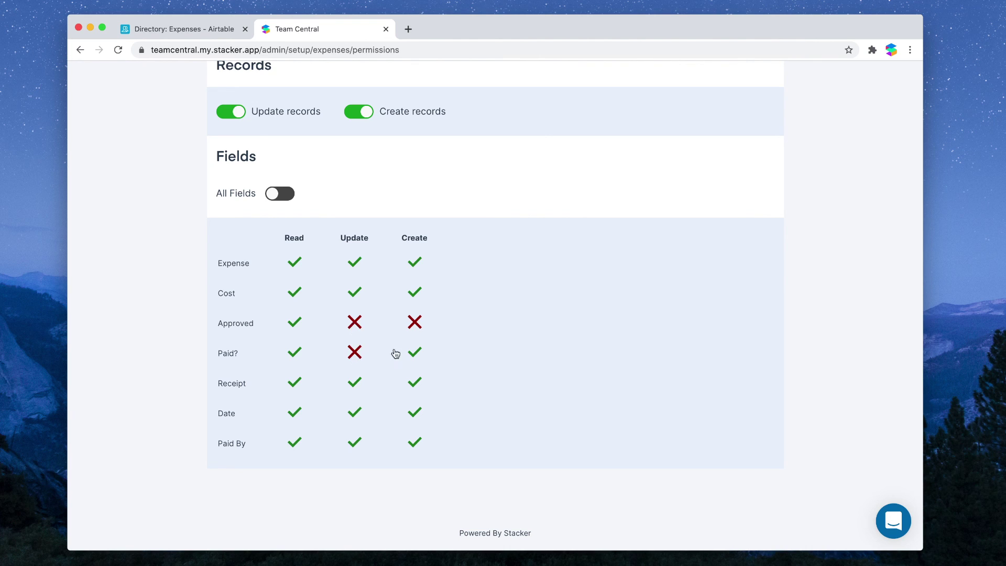
{"action": "left_click", "coordinate": [412, 354]}
- Disallow Update for the Paid By field in the Expenses permissions
{"action": "scroll", "coordinate": [311, 222], "scroll_direction": "up", "scroll_amount": 5}
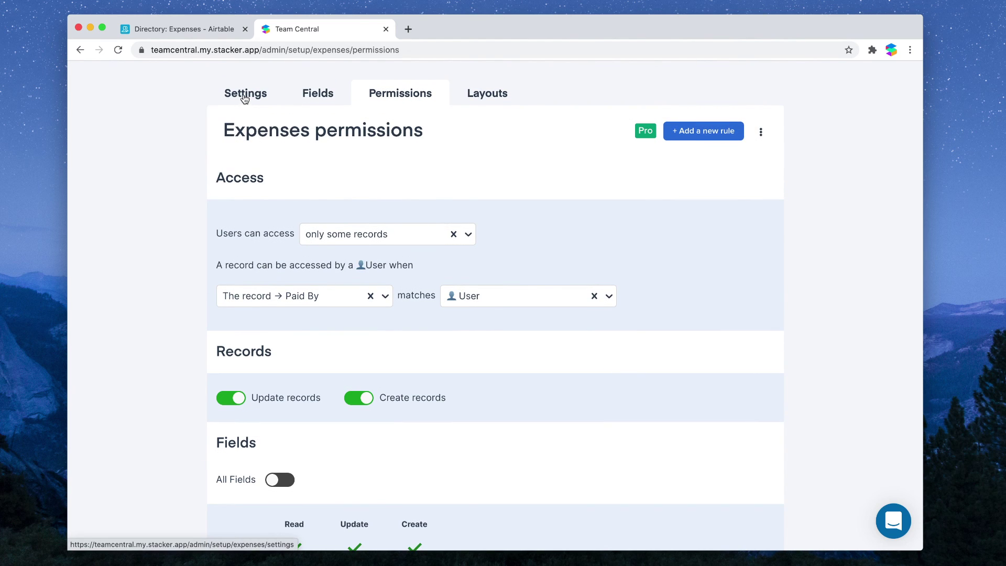
{"action": "scroll", "coordinate": [310, 344], "scroll_direction": "down", "scroll_amount": 5}
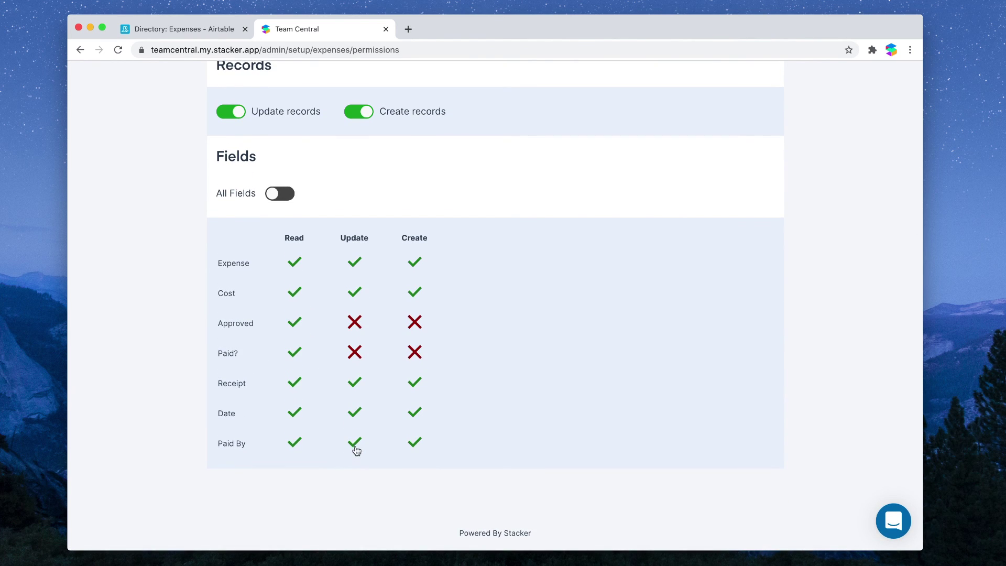
{"action": "left_click", "coordinate": [352, 443]}
{"action": "scroll", "coordinate": [606, 314], "scroll_direction": "up", "scroll_amount": 7}
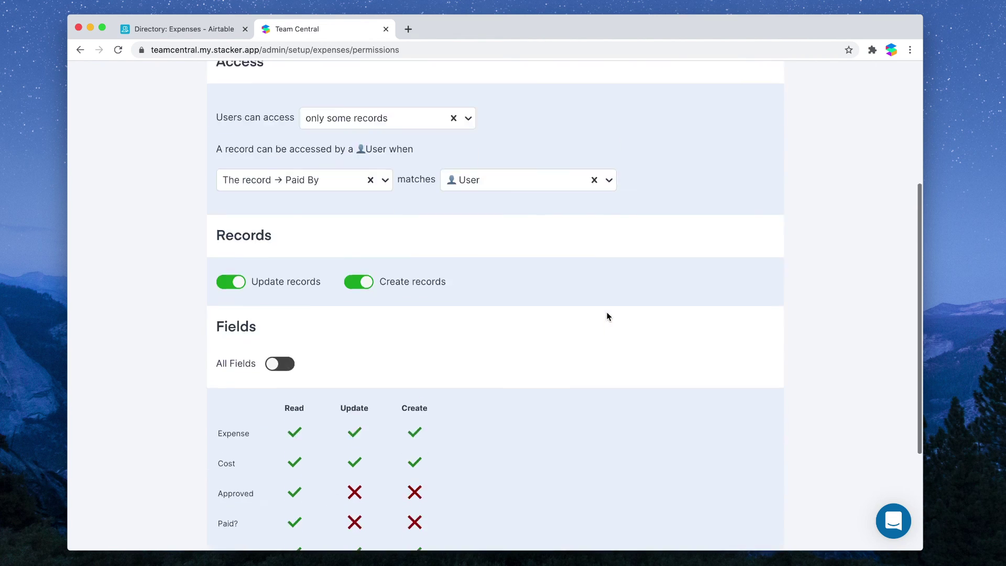
- Compare the My Expenses list with the Paid By entries in Airtable's Expenses table and return to Stacker
{"action": "left_click", "coordinate": [530, 85]}
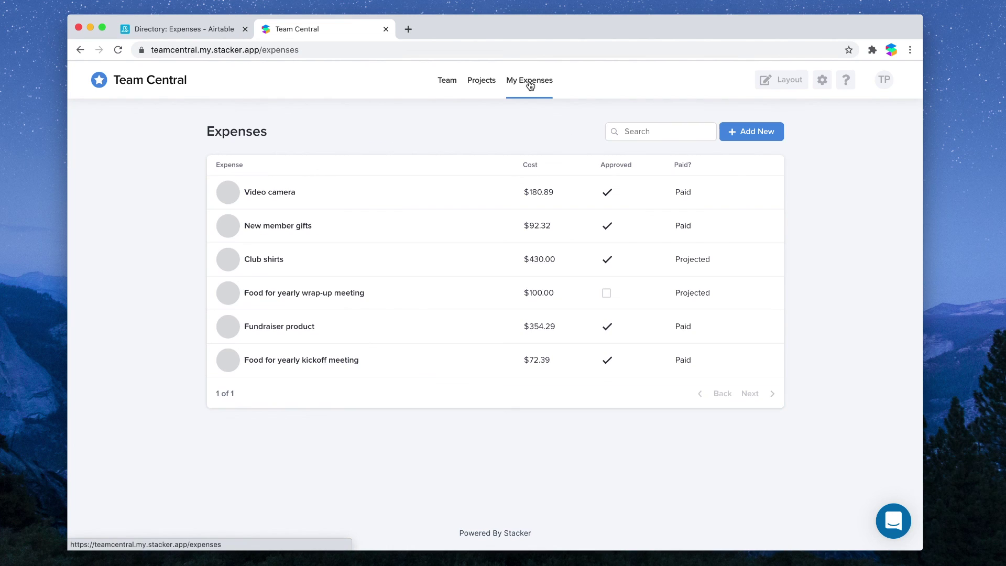
{"action": "left_click", "coordinate": [185, 32]}
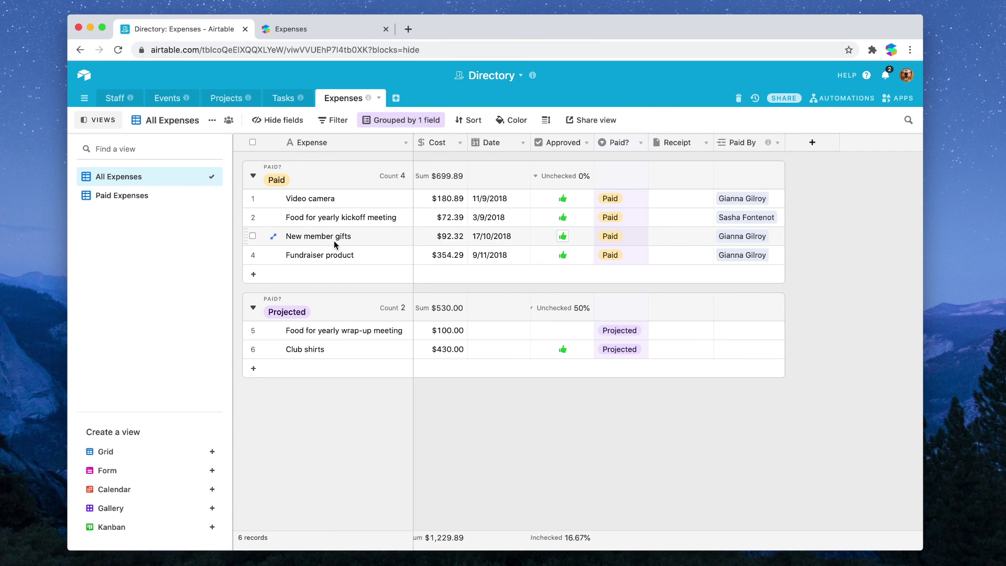
{"action": "left_click", "coordinate": [326, 30]}
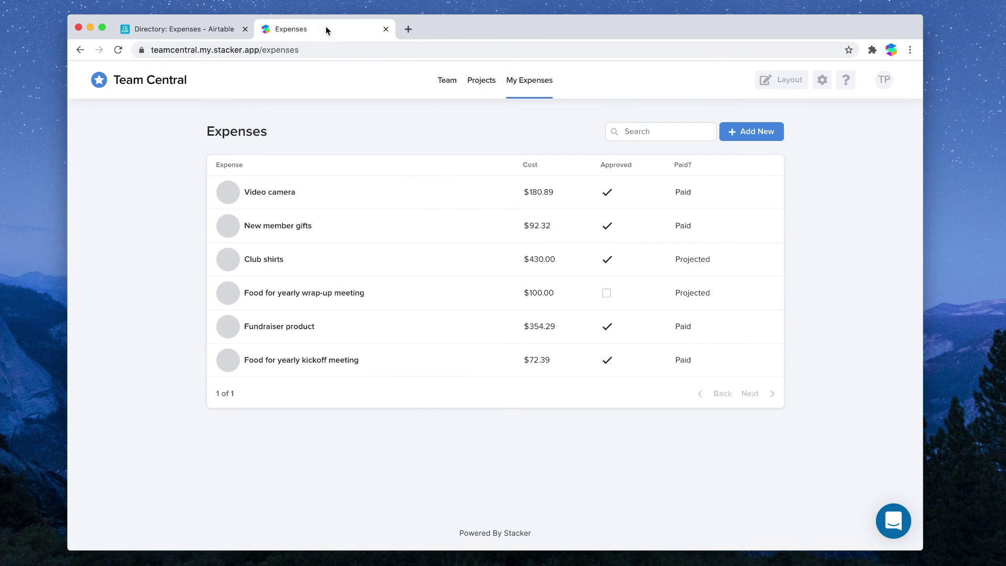
- Impersonate the user listed in Paid By for the Food for yearly kickoff meeting expense
{"action": "left_click", "coordinate": [819, 86]}
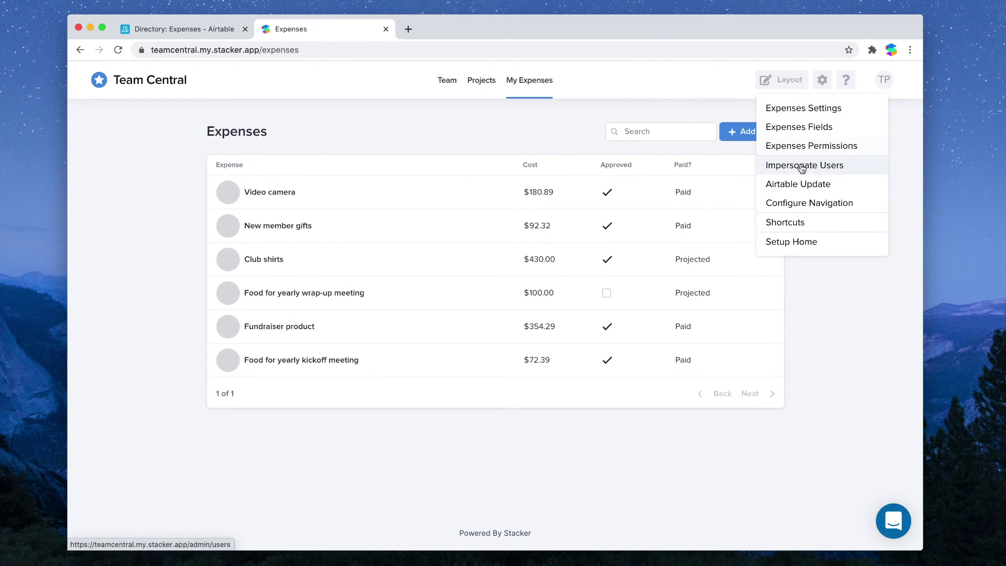
{"action": "left_click", "coordinate": [802, 167]}
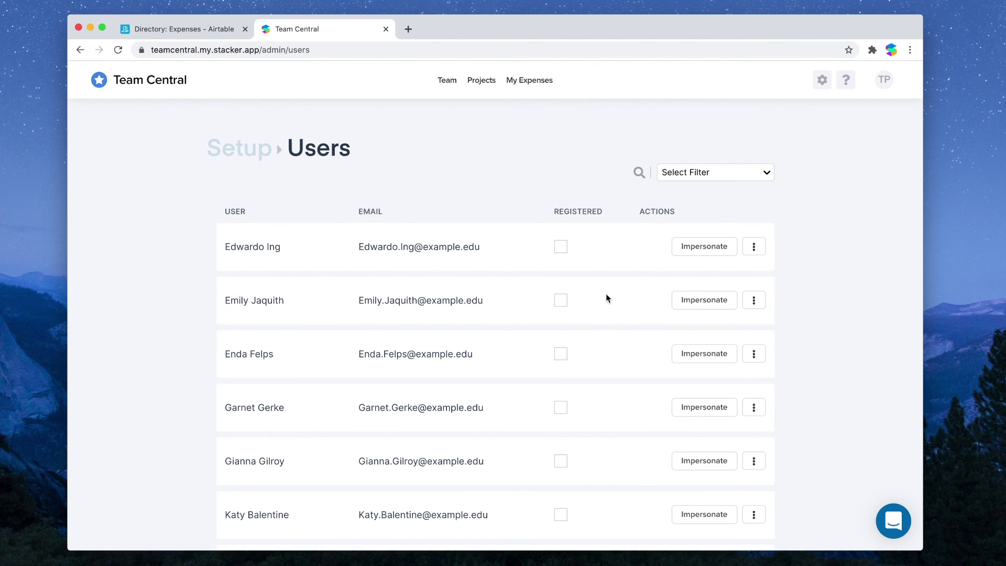
{"action": "scroll", "coordinate": [606, 298], "scroll_direction": "down", "scroll_amount": 5}
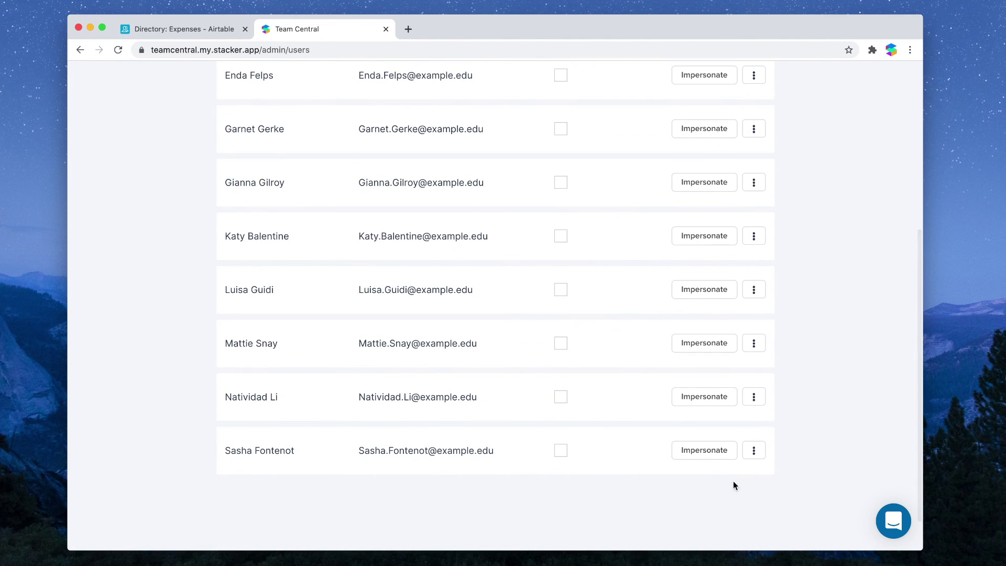
{"action": "left_click", "coordinate": [706, 448]}
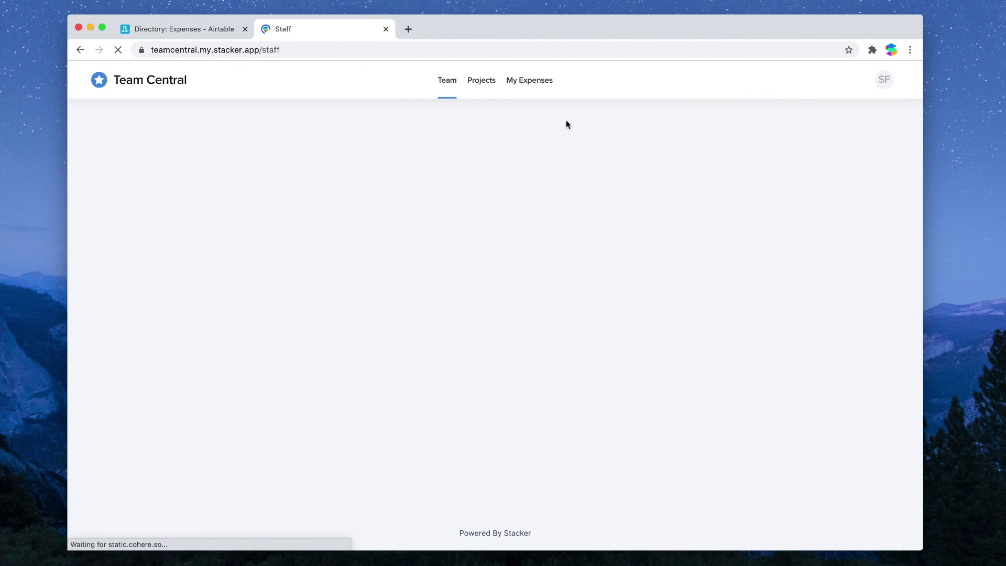
- Check which fields of the Food for yearly kickoff meeting expense are editable, save it without changes and go to the Team page
{"action": "left_click", "coordinate": [530, 84]}
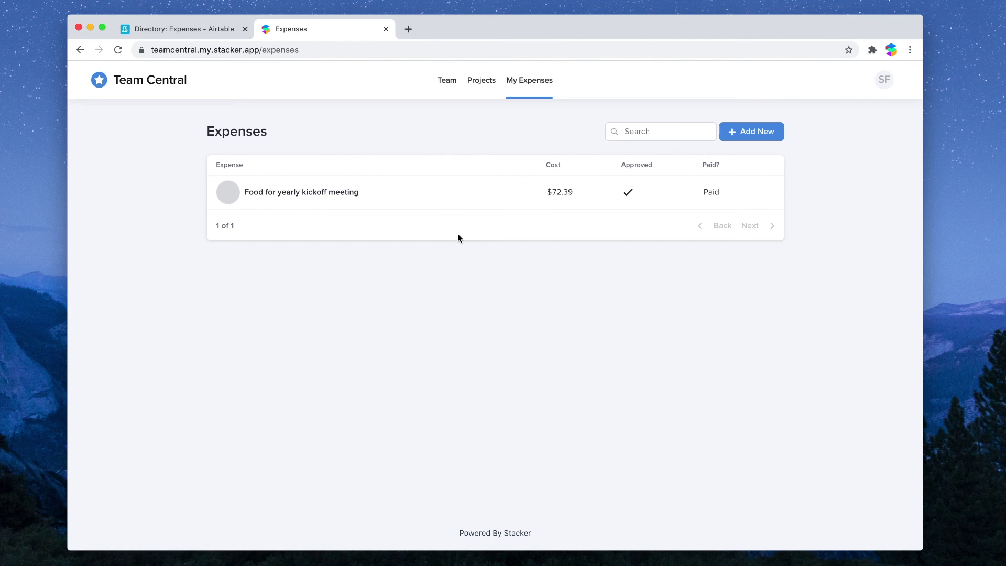
{"action": "left_click", "coordinate": [474, 201]}
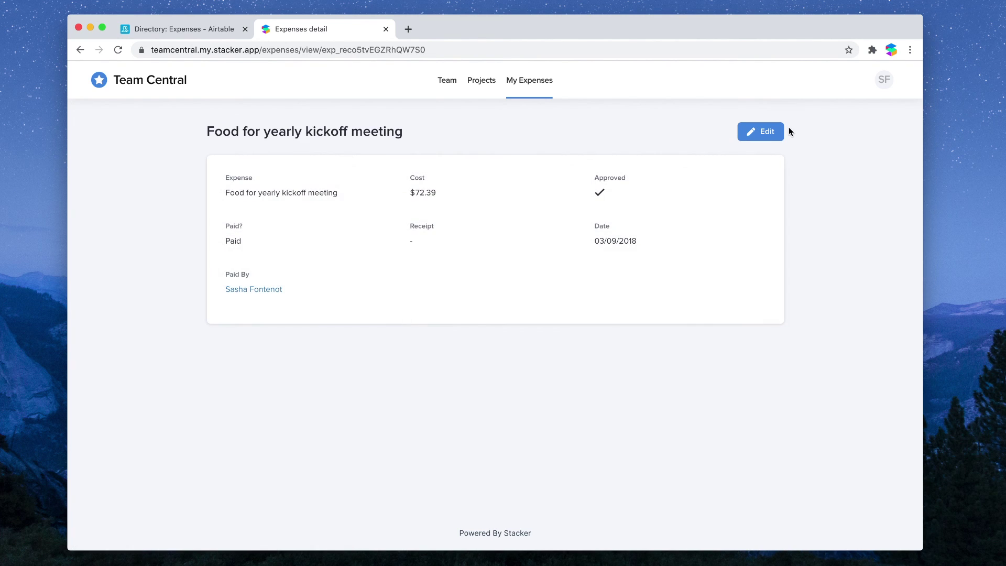
{"action": "left_click", "coordinate": [765, 133]}
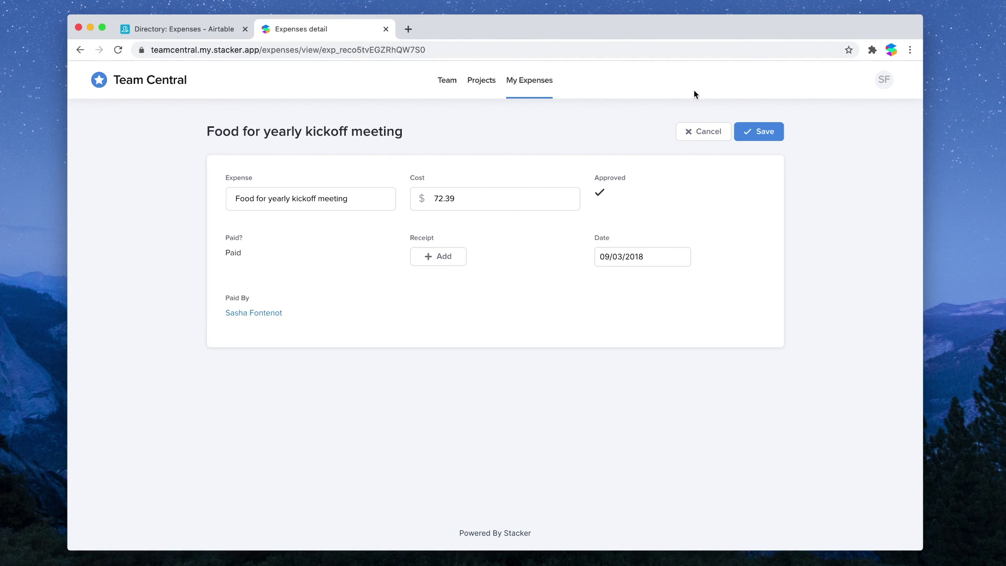
{"action": "left_click", "coordinate": [770, 136]}
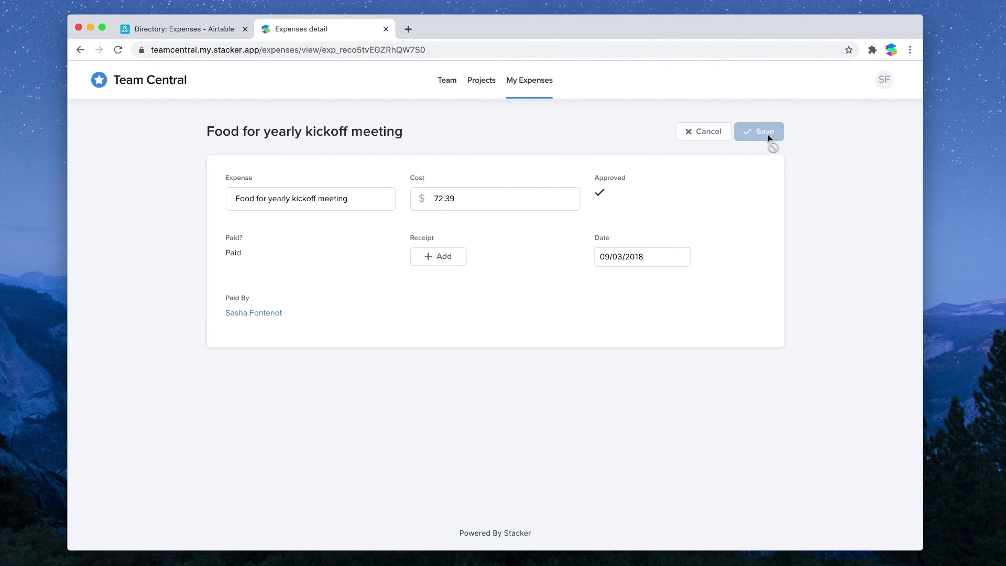
{"action": "left_click", "coordinate": [446, 80]}
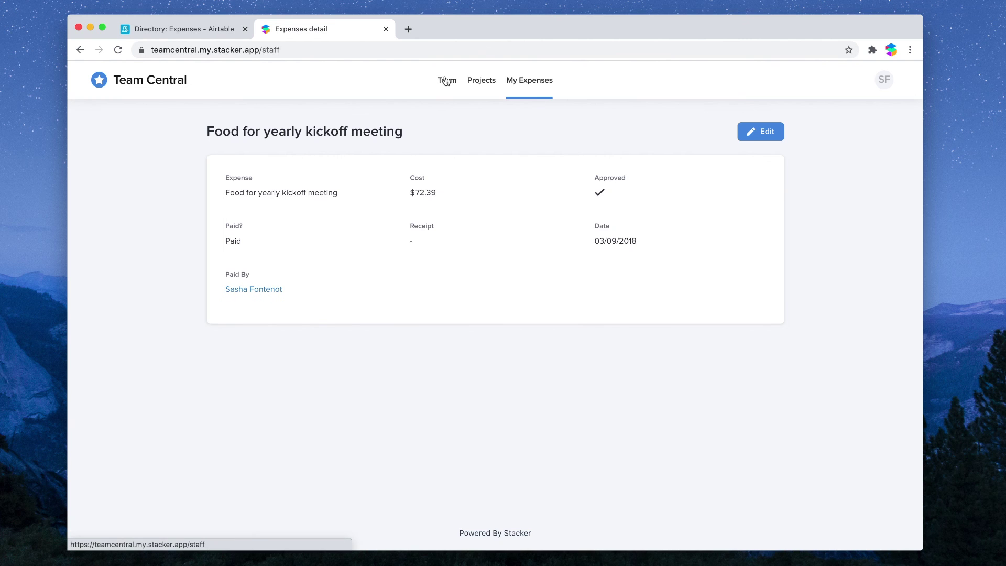